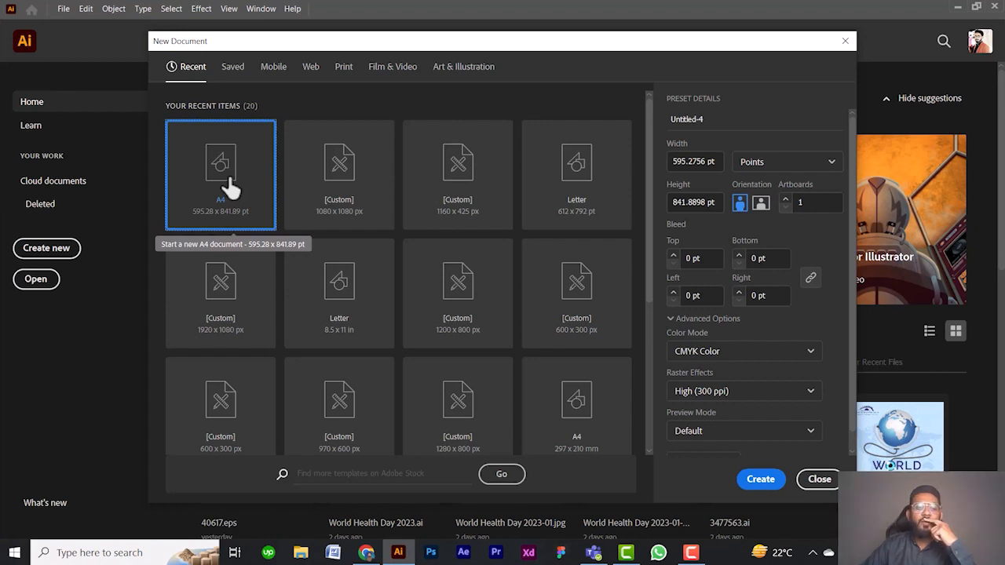
Create a new A4 document and paint four wavy black strokes on the artboard with the 5 pt. Round Paintbrush
click(760, 479)
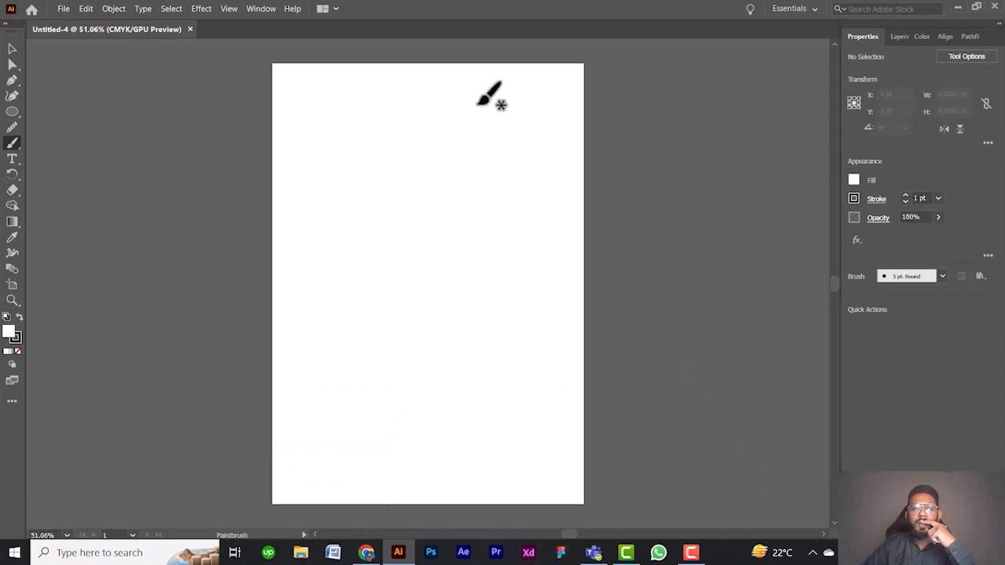
click(12, 49)
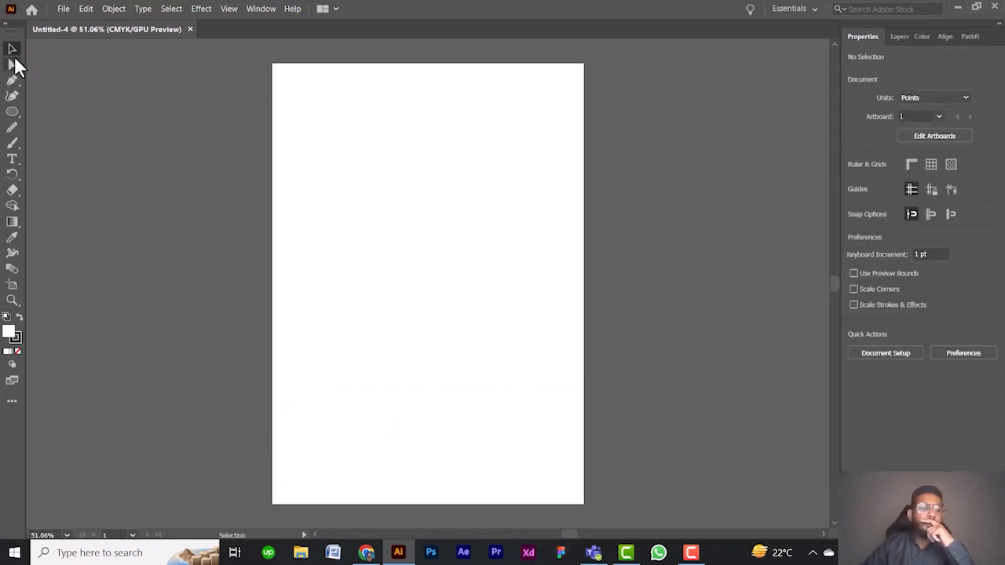
click(13, 143)
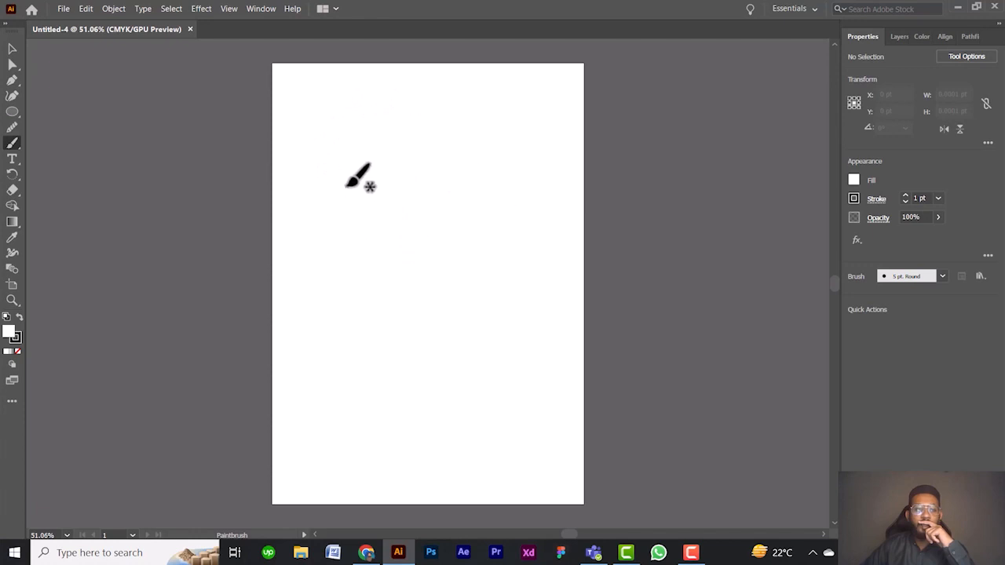
mouse_move(347, 187)
mouse_down()
mouse_move(378, 155)
mouse_move(420, 181)
mouse_move(409, 254)
mouse_move(445, 293)
mouse_move(448, 328)
mouse_move(412, 348)
mouse_up()
mouse_move(433, 123)
mouse_down()
mouse_move(463, 116)
mouse_move(536, 309)
mouse_move(528, 346)
mouse_up()
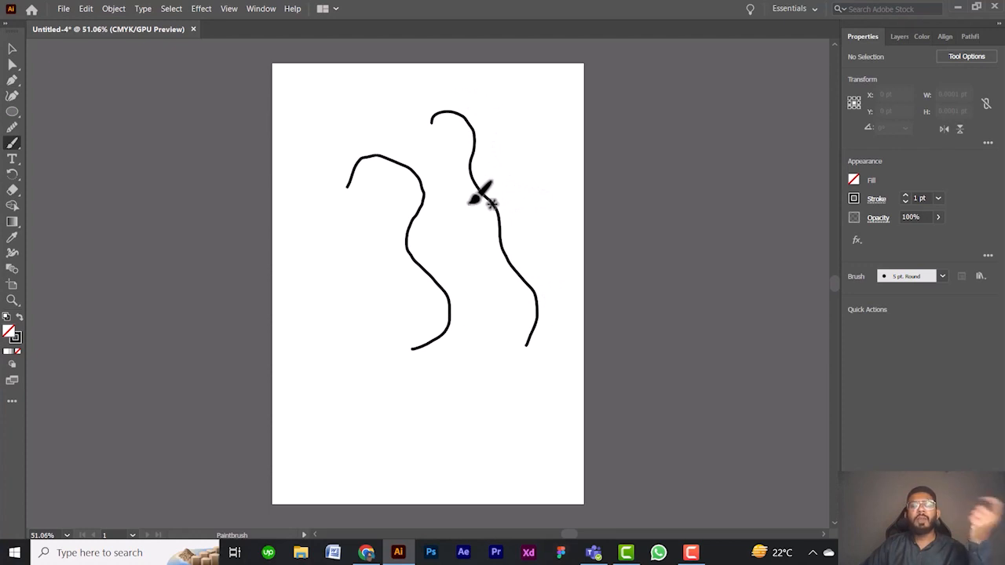
mouse_move(369, 338)
mouse_down()
mouse_move(382, 308)
mouse_move(411, 329)
mouse_move(509, 314)
mouse_up()
drag(374, 424, 506, 388)
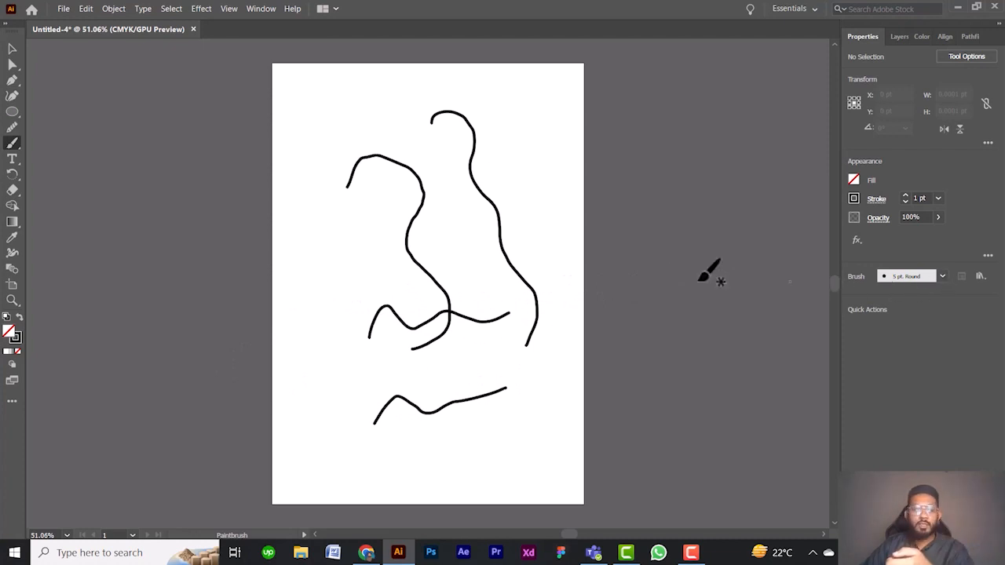
Set the stroke colour to red (M 99.11, Y 95.03) and paint a wavy horizontal line across the two long black strokes
double_click(13, 339)
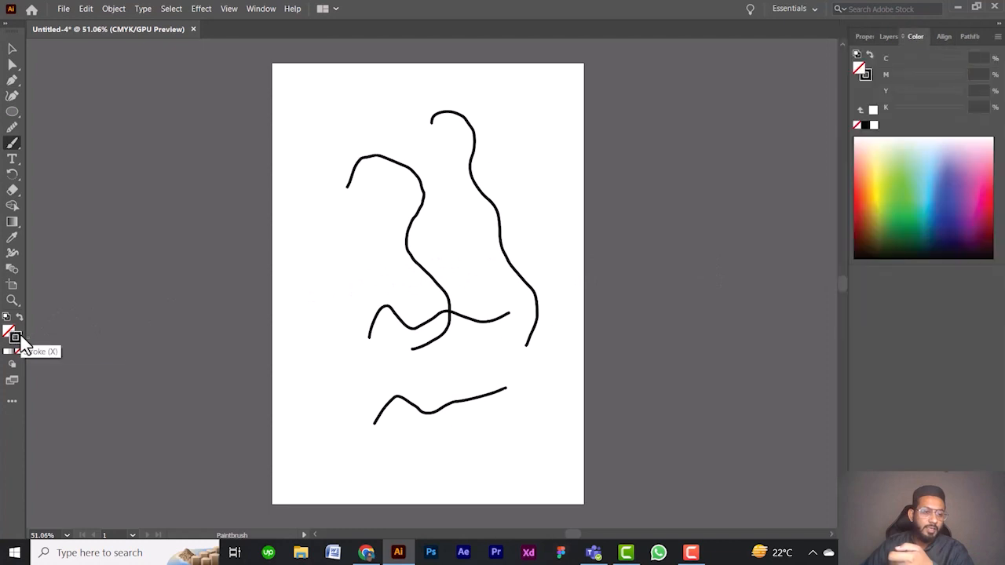
mouse_move(589, 254)
mouse_down()
mouse_move(615, 238)
mouse_move(662, 239)
mouse_move(659, 230)
mouse_up()
click(760, 240)
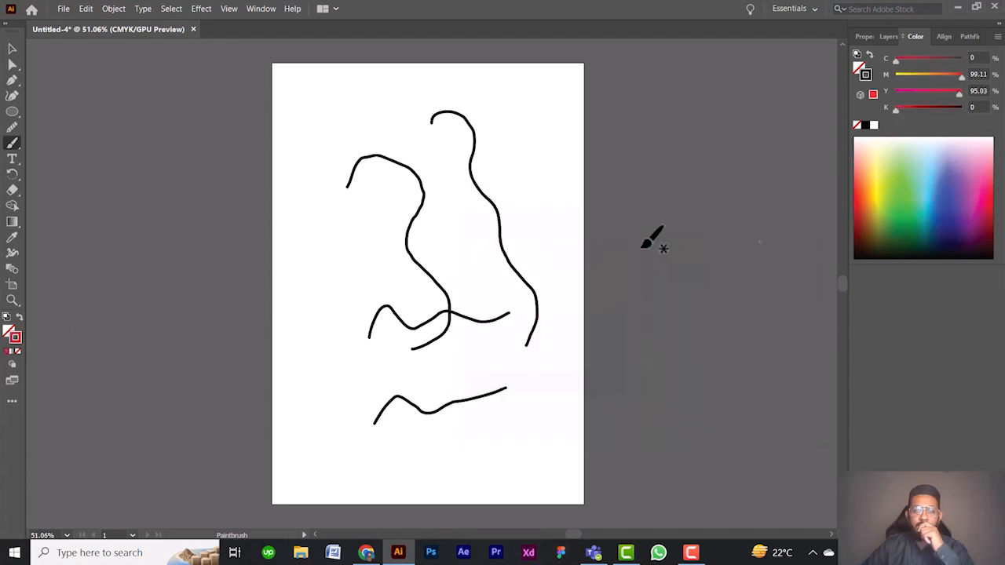
mouse_move(320, 258)
mouse_down()
mouse_move(370, 277)
mouse_move(428, 255)
mouse_move(479, 273)
mouse_move(514, 267)
mouse_up()
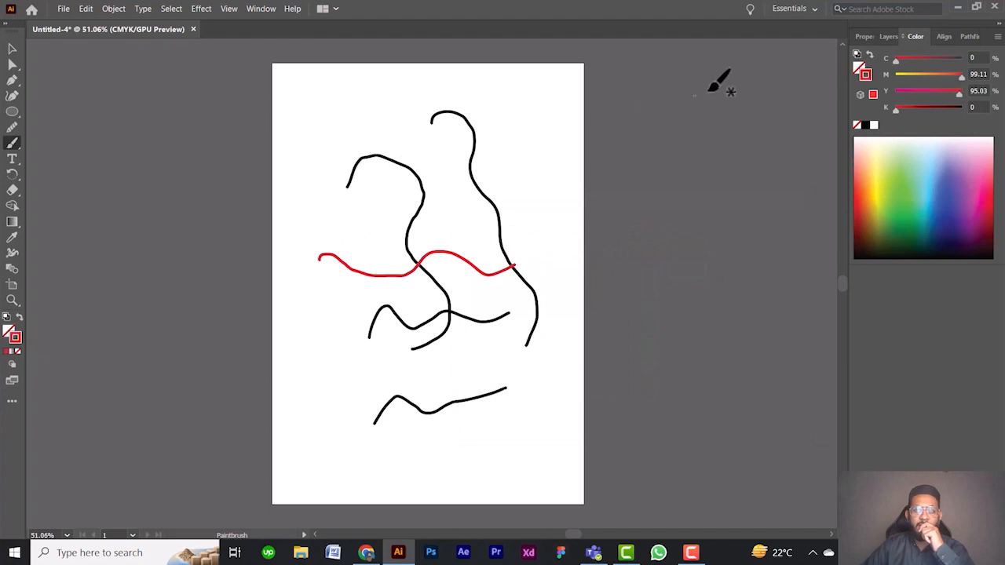
Paint five thick red freehand strokes across the artboard with the 15 pt. Round brush
click(863, 36)
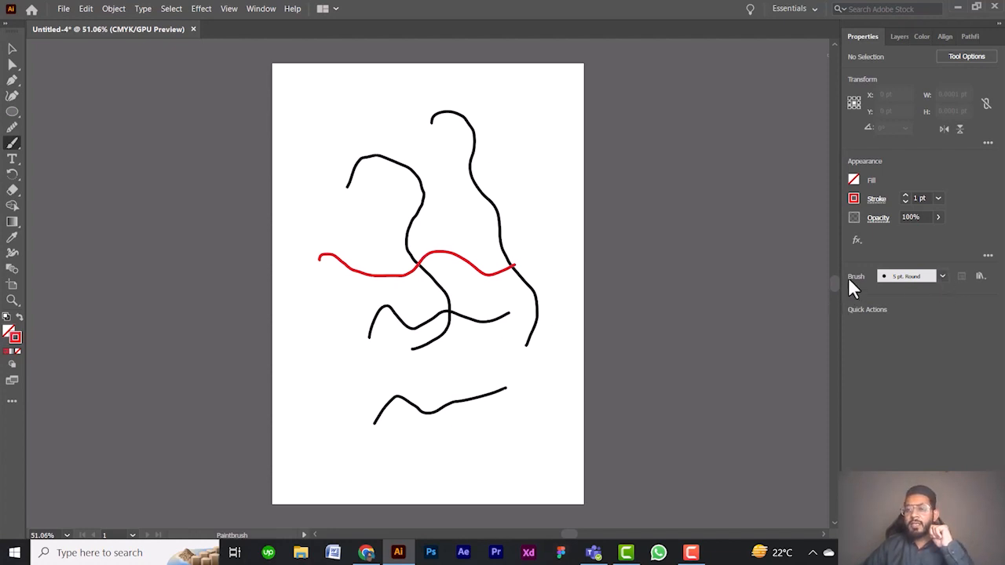
click(944, 277)
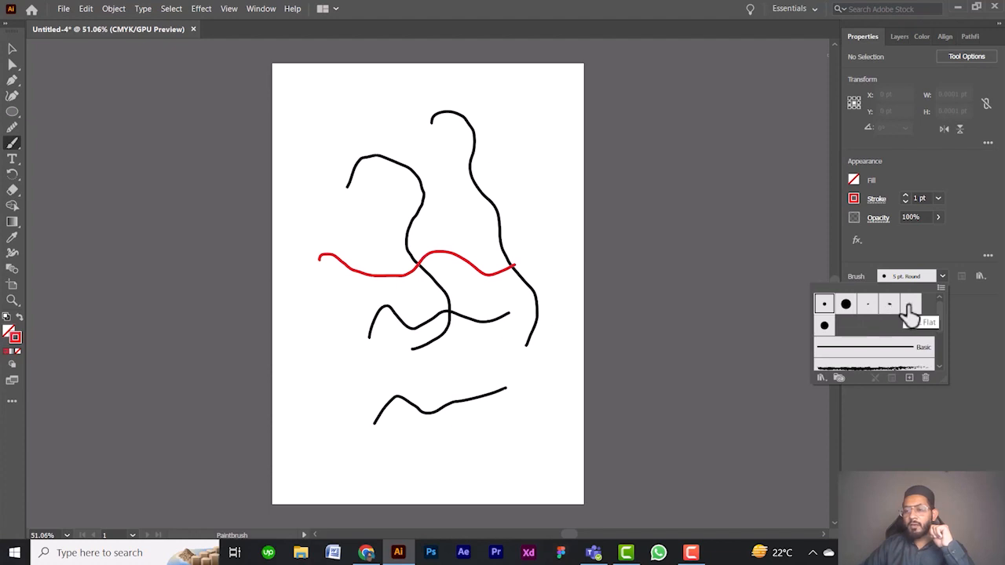
click(845, 307)
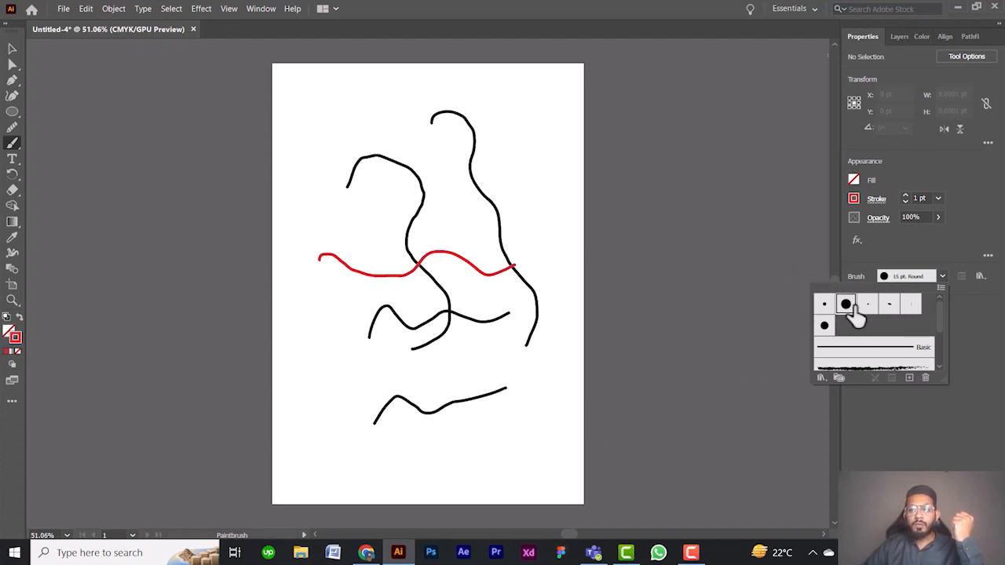
click(10, 145)
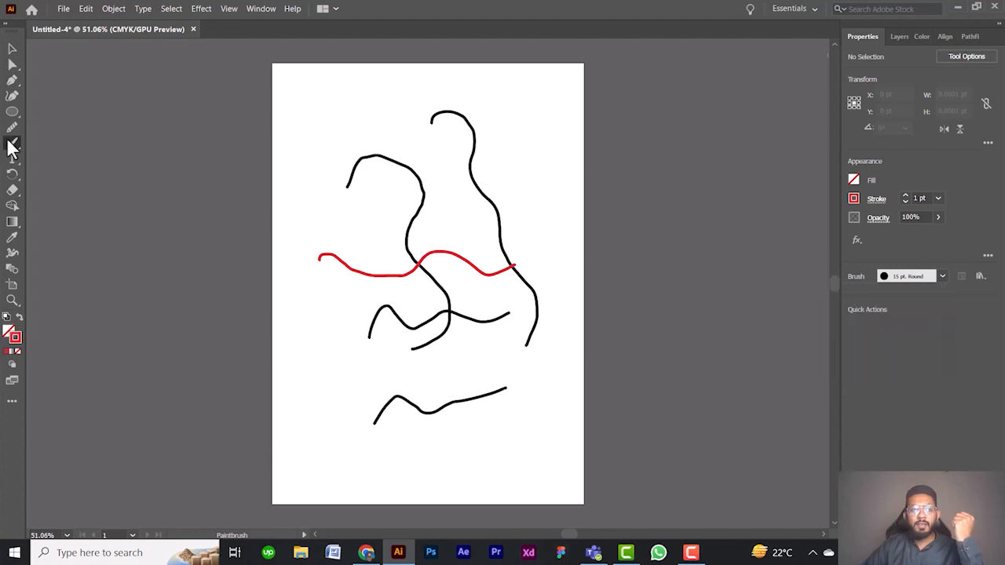
mouse_move(312, 128)
mouse_down()
mouse_move(341, 118)
mouse_move(398, 146)
mouse_move(472, 145)
mouse_move(482, 173)
mouse_move(396, 244)
mouse_move(387, 299)
mouse_move(427, 386)
mouse_move(462, 427)
mouse_up()
mouse_move(307, 204)
mouse_down()
mouse_move(356, 208)
mouse_move(322, 316)
mouse_move(334, 396)
mouse_move(396, 439)
mouse_up()
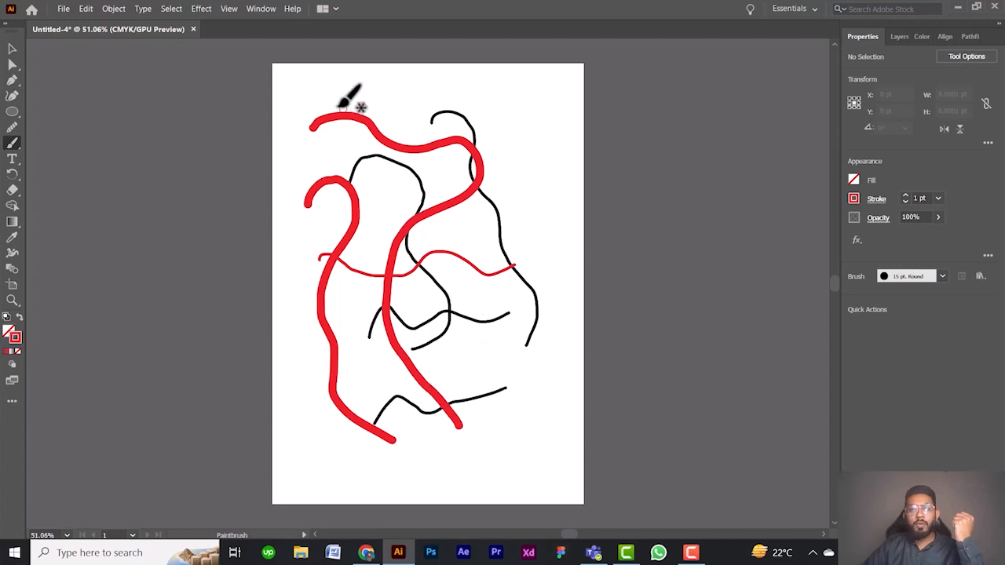
mouse_move(491, 99)
mouse_down()
mouse_move(515, 95)
mouse_move(522, 154)
mouse_move(546, 180)
mouse_move(548, 218)
mouse_up()
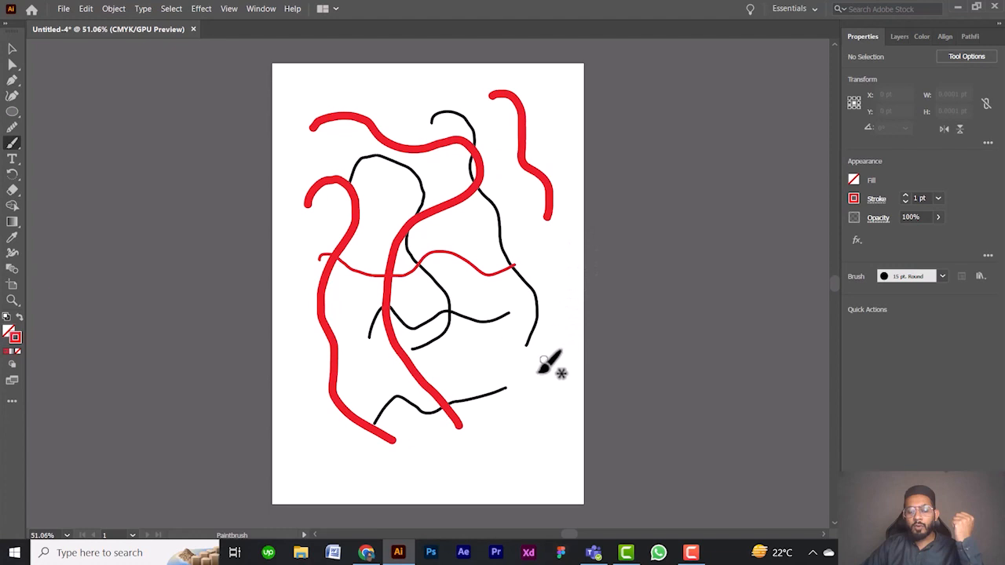
mouse_move(502, 413)
mouse_down()
mouse_move(506, 405)
mouse_move(536, 424)
mouse_up()
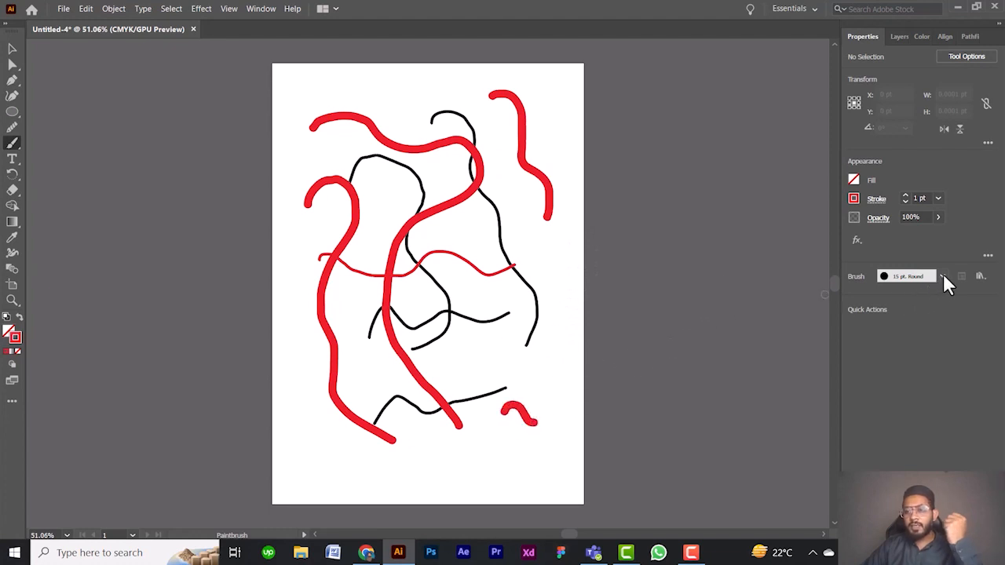
click(979, 276)
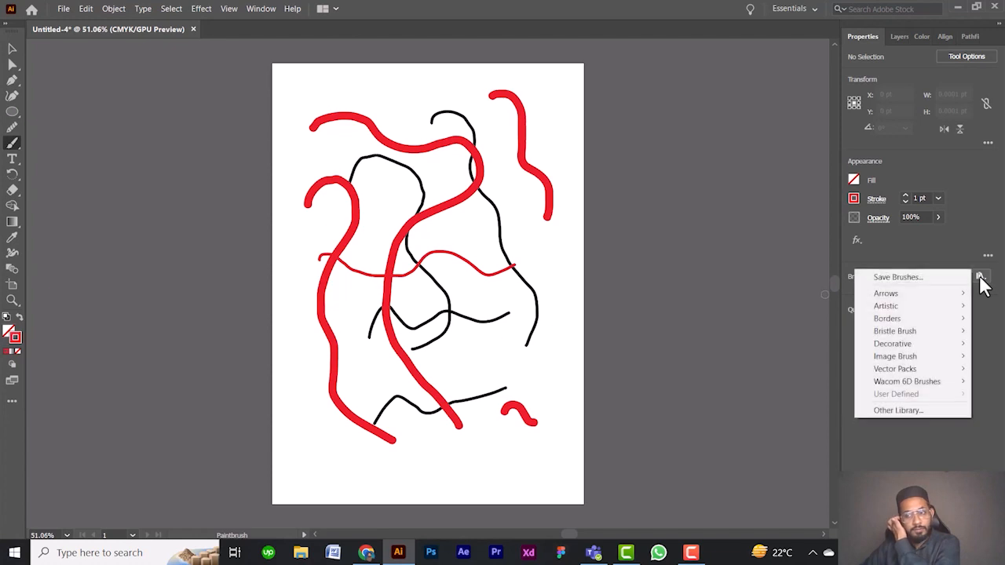
click(920, 267)
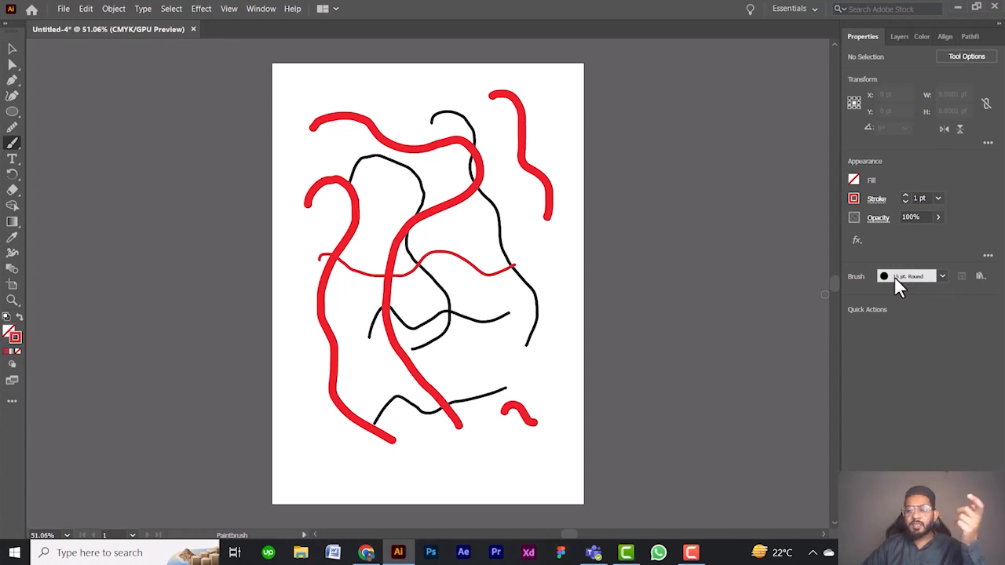
mouse_move(455, 358)
mouse_down()
mouse_move(499, 343)
mouse_move(527, 370)
mouse_move(562, 348)
mouse_up()
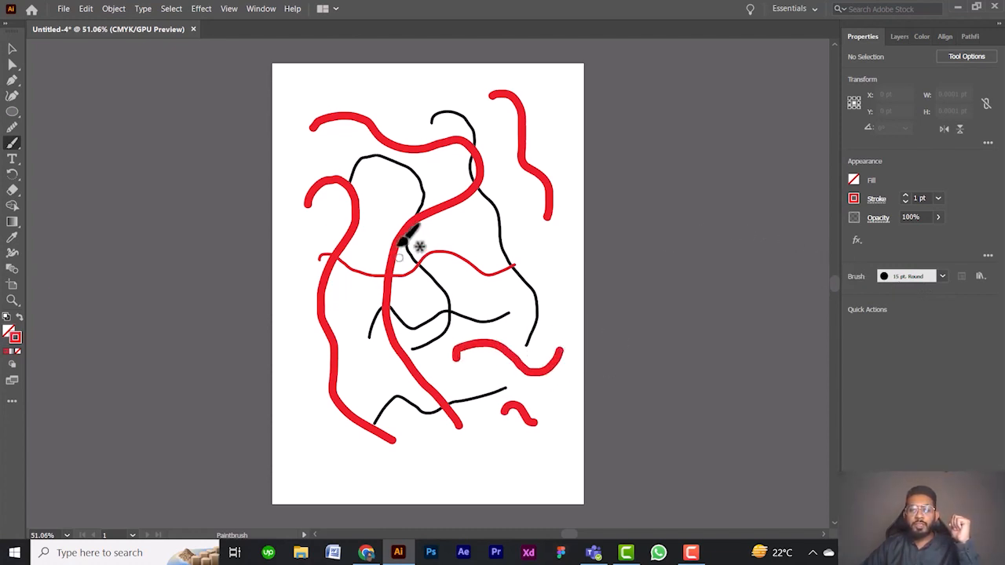
Apply the Basic brush to the longest thick red stroke, which winds from the artboard's upper left to its lower middle
click(13, 48)
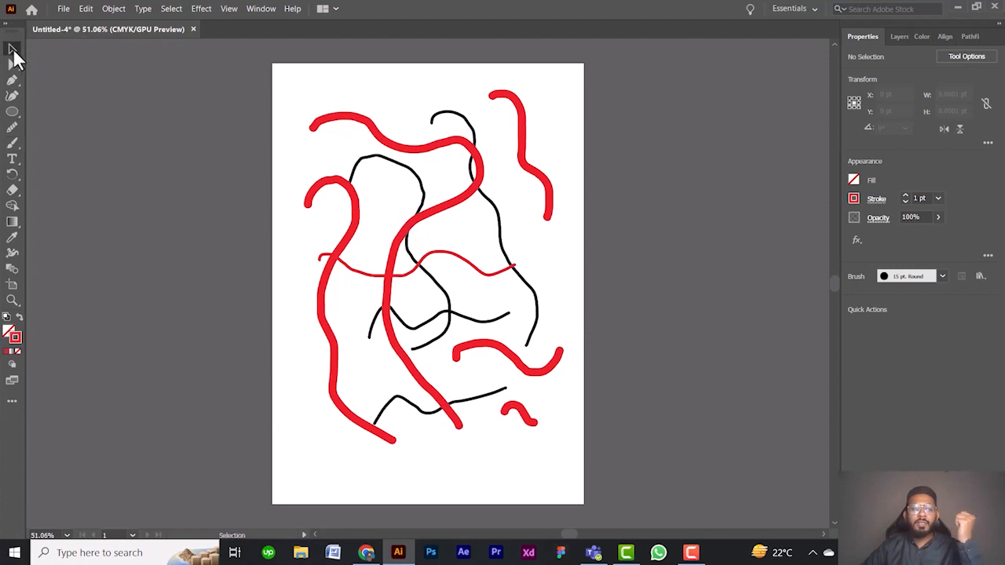
click(384, 148)
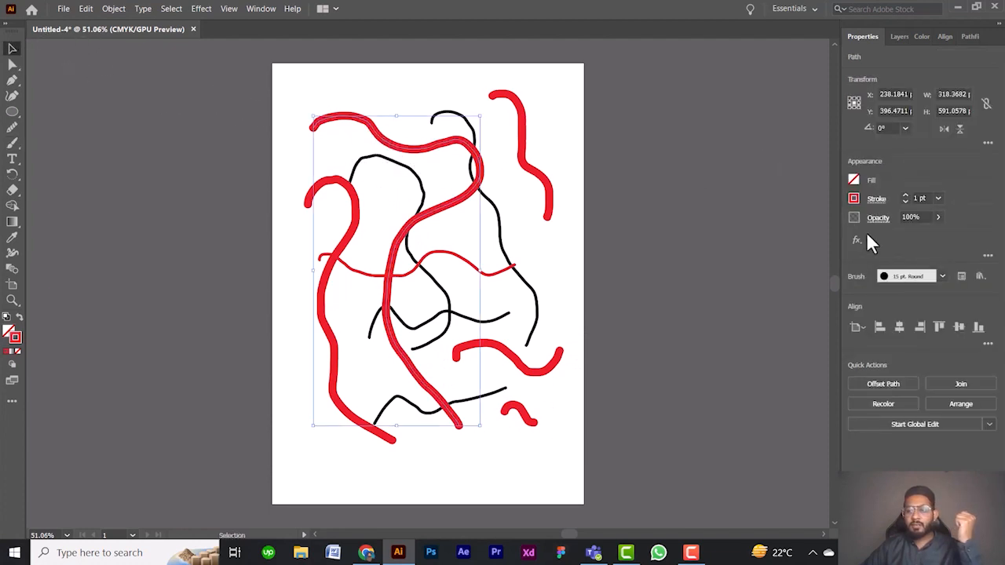
click(942, 276)
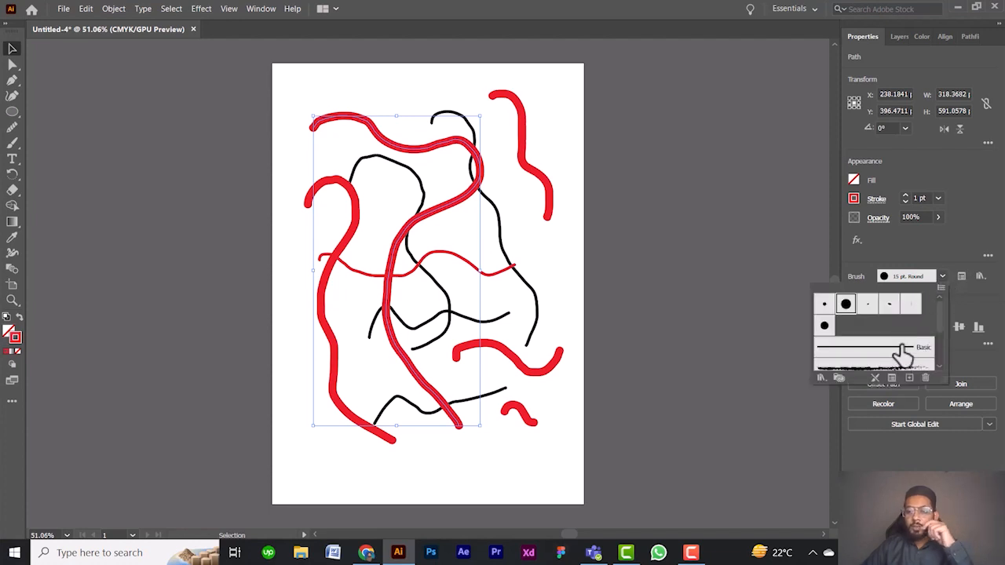
scroll(907, 350, down, 3)
scroll(903, 339, up, 3)
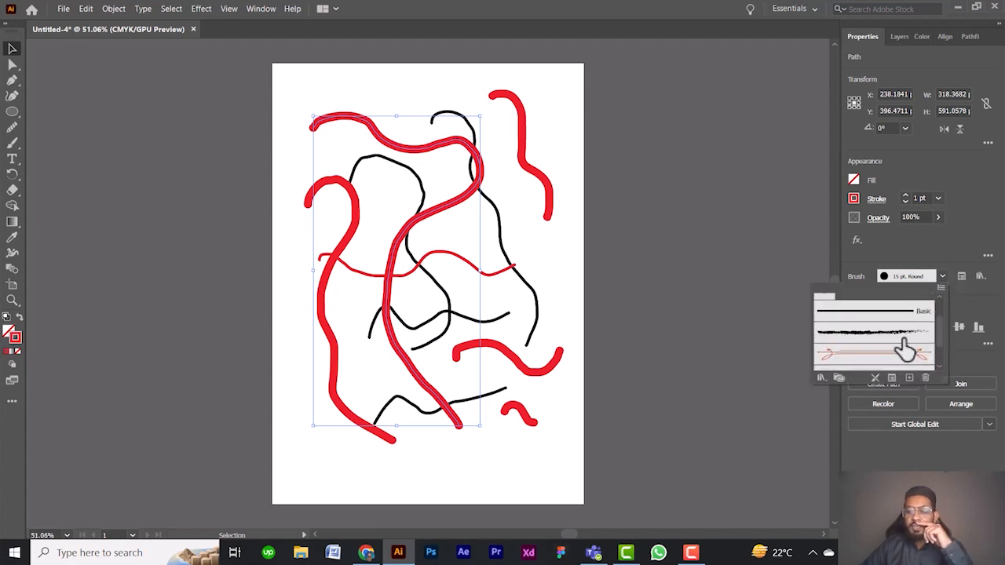
click(899, 353)
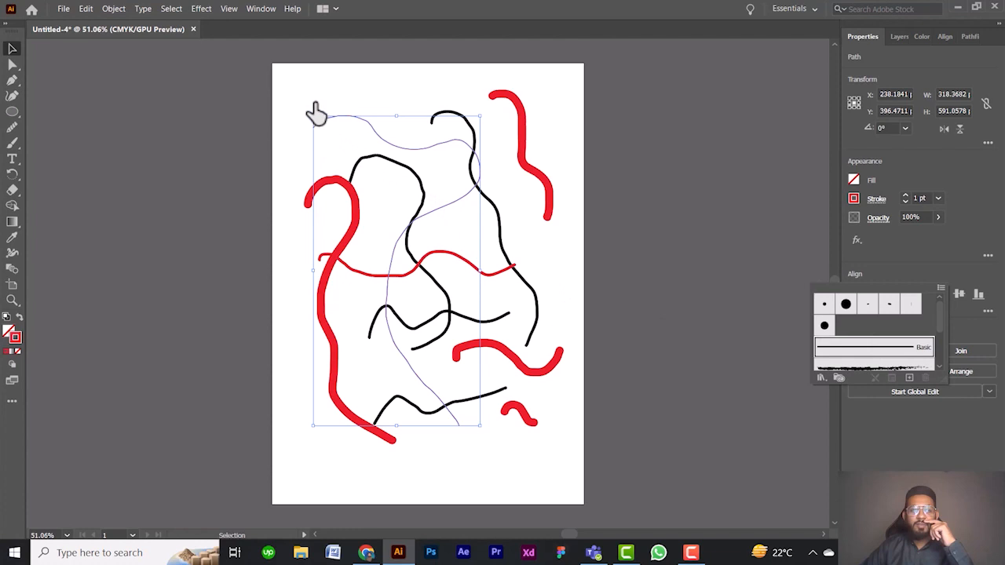
Apply the rough charcoal-style brush to the selected path and move the path to about X 385 pt, Y 511 pt
scroll(899, 353, down, 2)
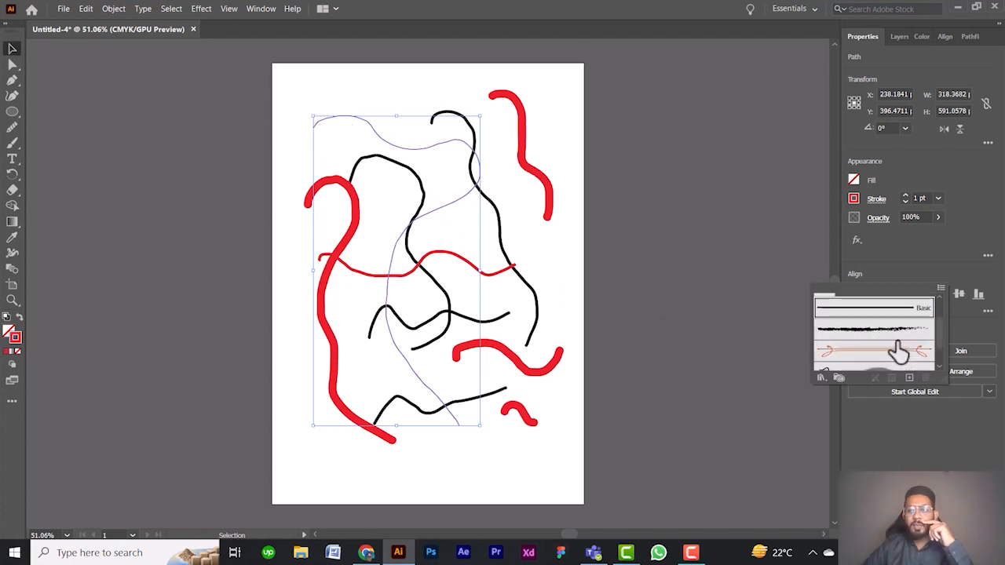
click(854, 334)
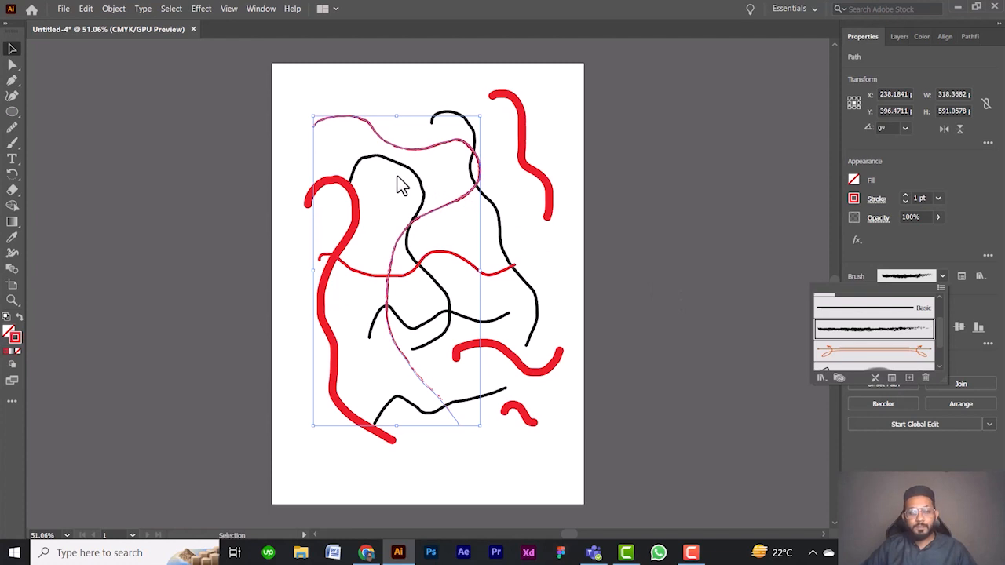
scroll(514, 246, up, 3)
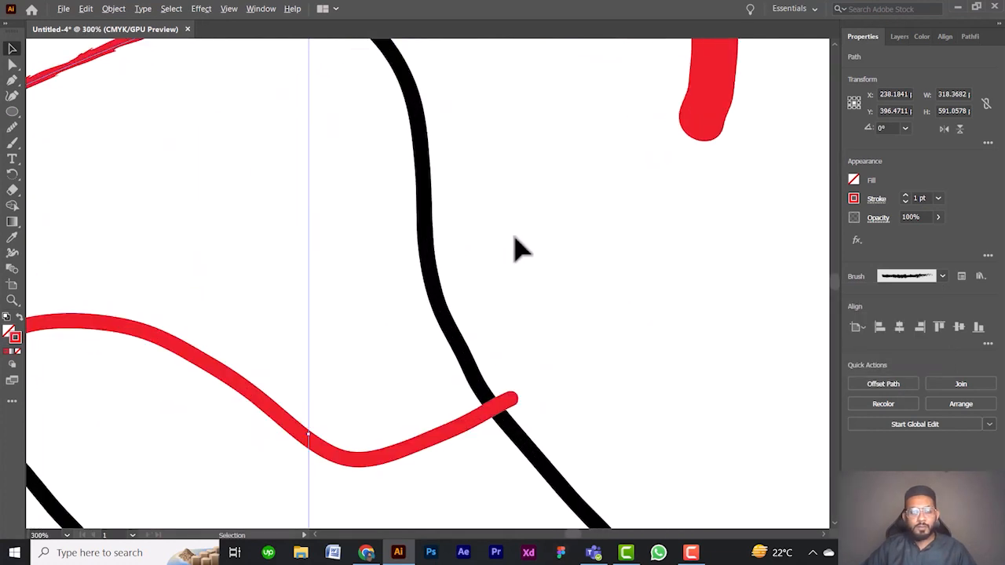
drag(314, 154, 538, 326)
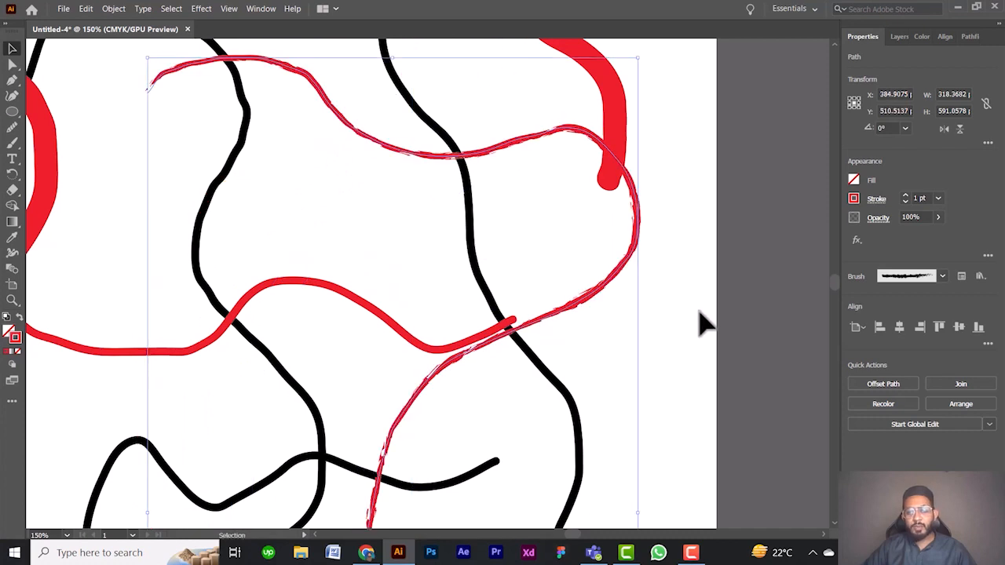
Change the path's brush to the orange double-line brush with curled arrow ends and deselect the path
click(943, 275)
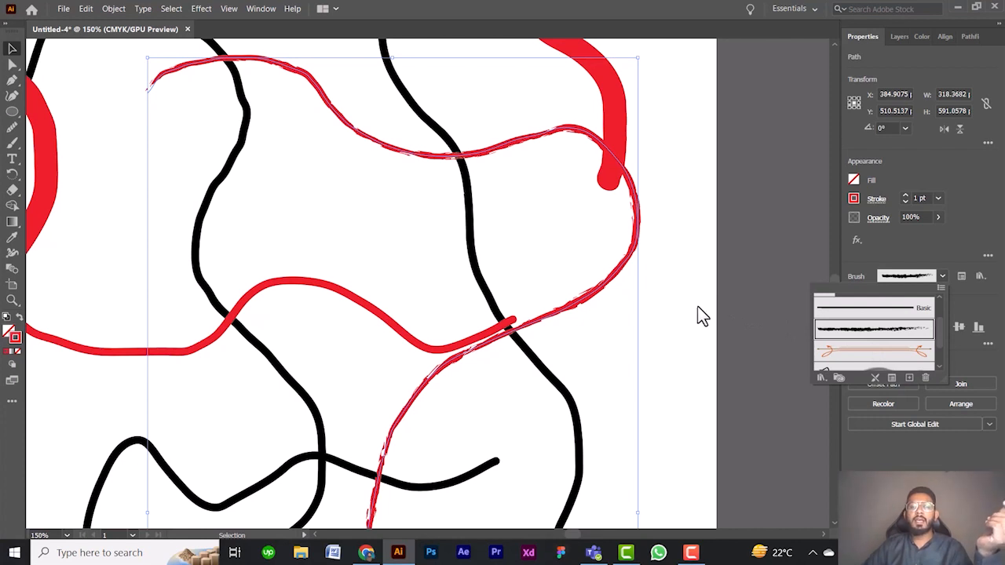
click(866, 353)
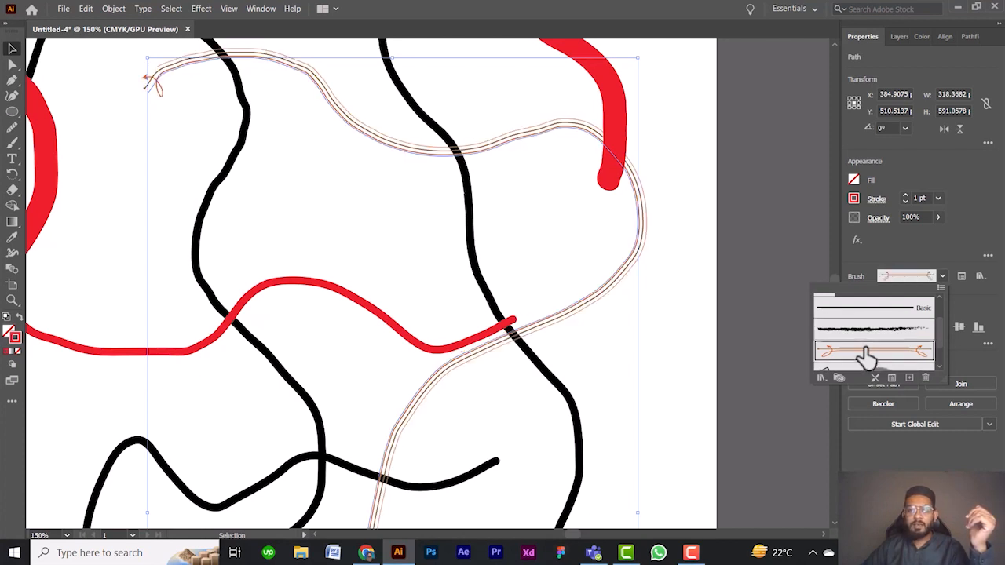
click(669, 260)
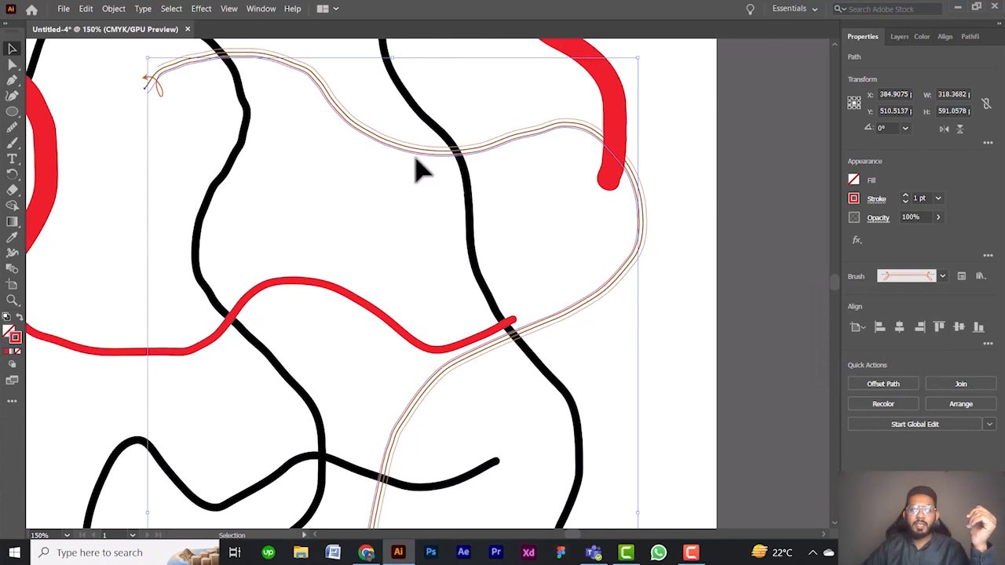
click(493, 151)
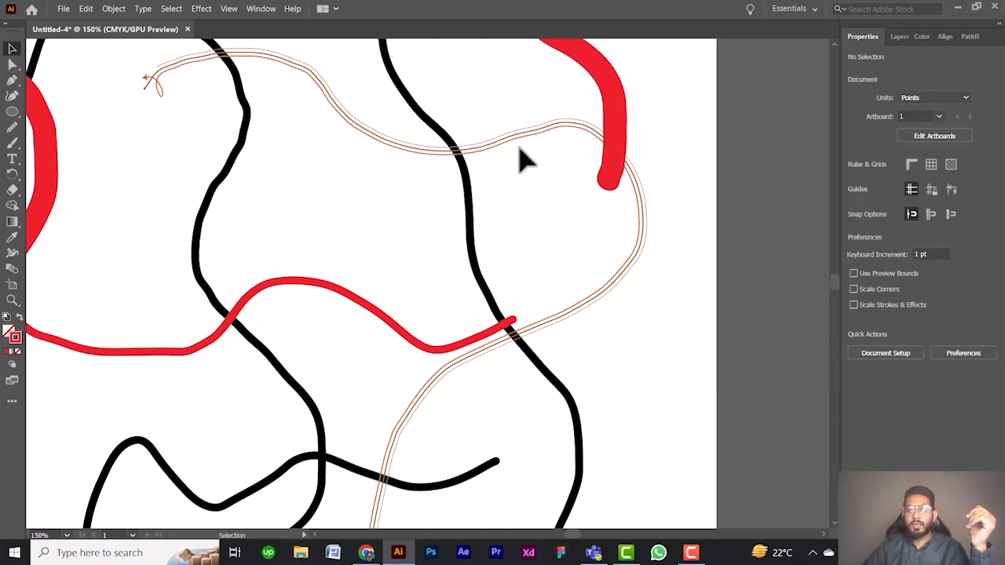
Reselect the double-line path, try the 6.00 bristle brush on it, and apply the blue denim seam pattern brush
click(506, 144)
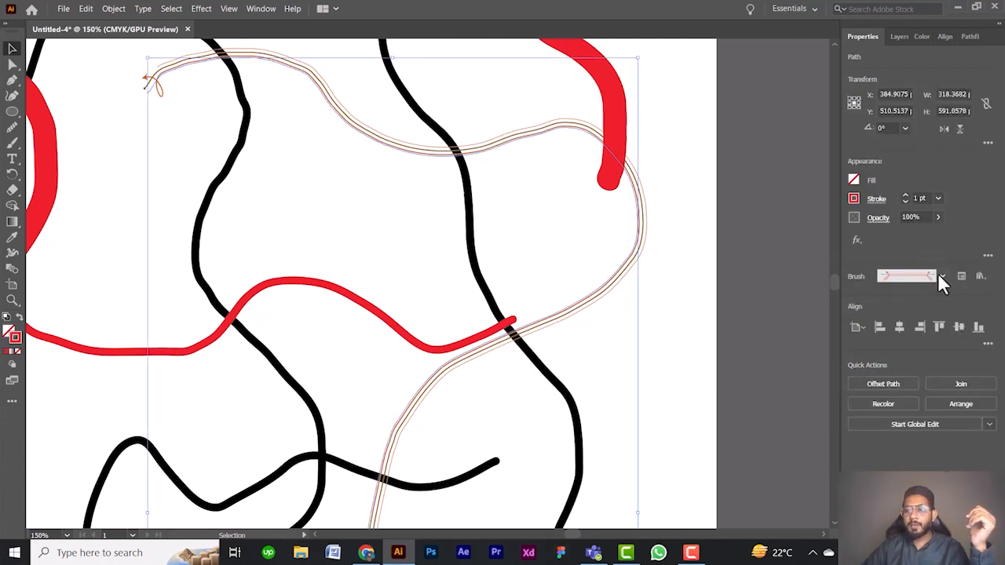
click(942, 276)
scroll(904, 333, down, 1)
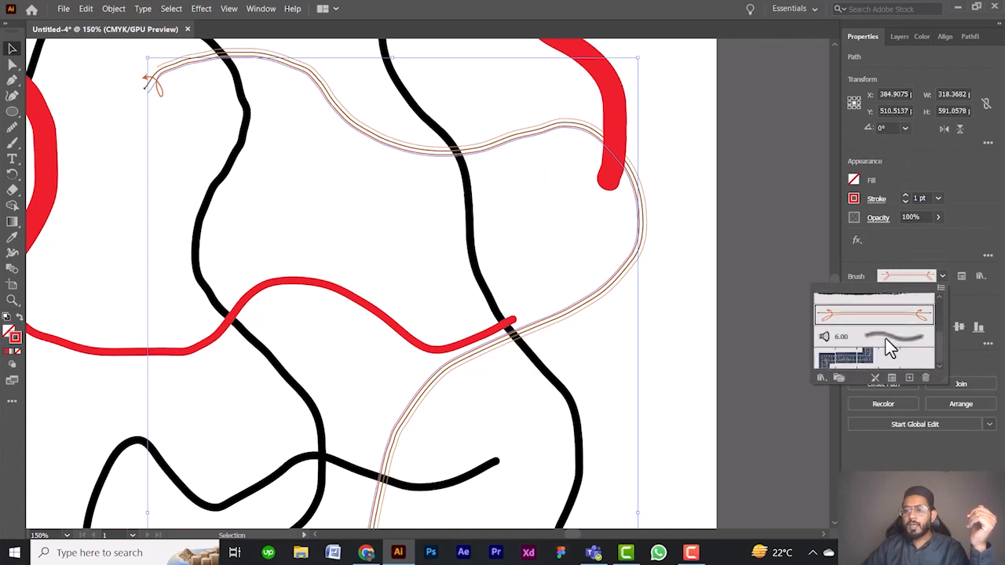
click(888, 346)
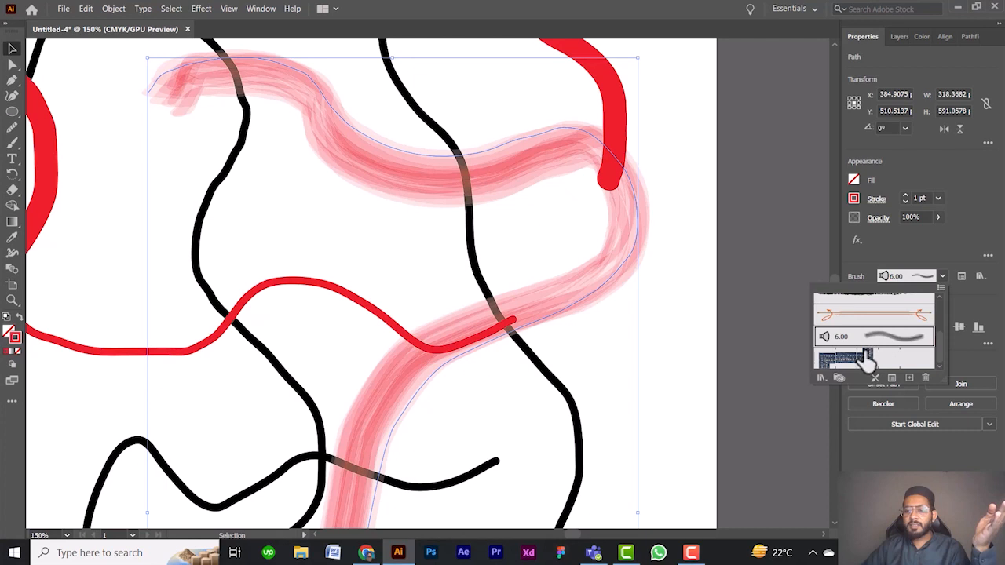
click(865, 358)
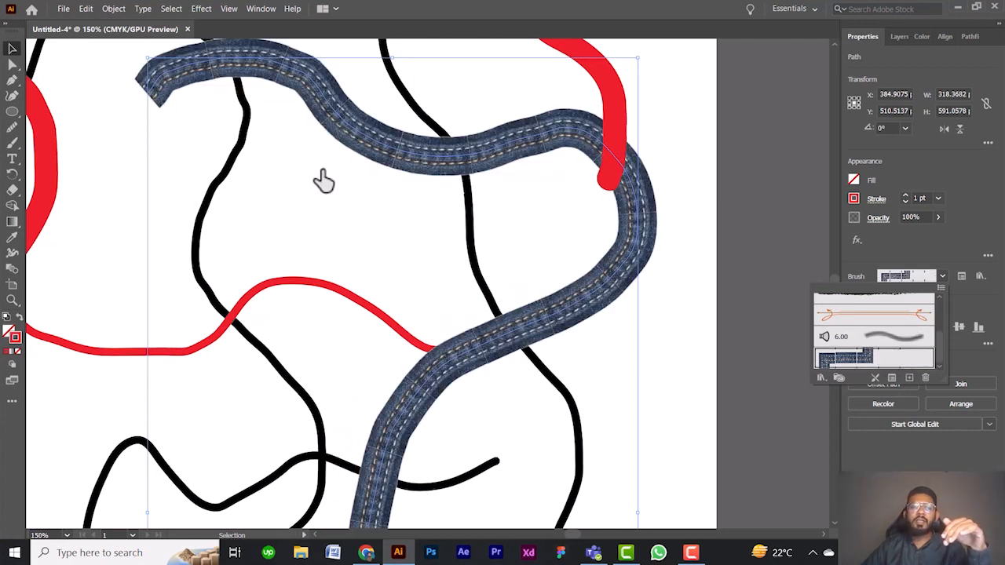
Select all the strokes on the artboard and delete them
click(384, 159)
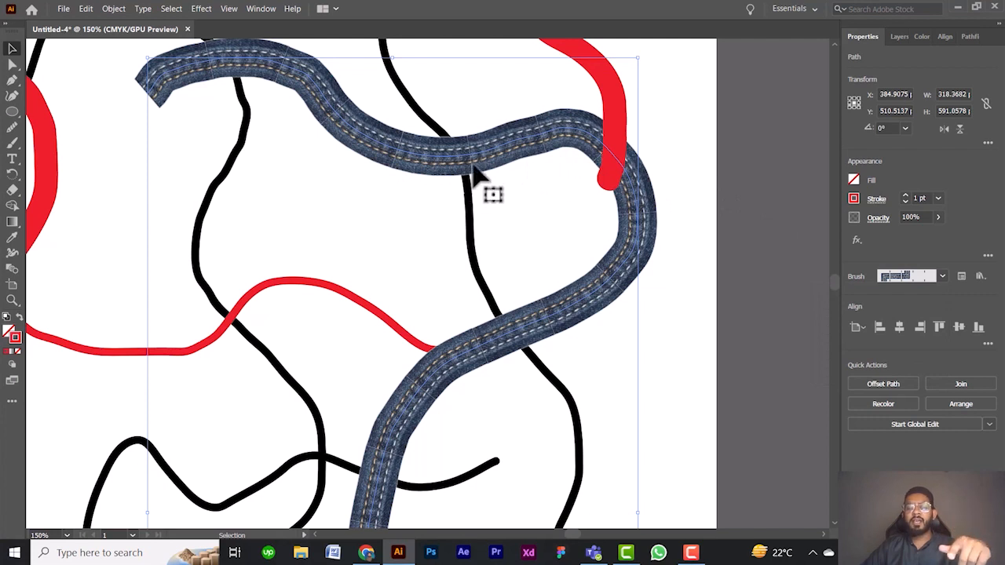
scroll(481, 193, down, 2)
scroll(461, 171, down, 2)
drag(304, 83, 525, 353)
key(Delete)
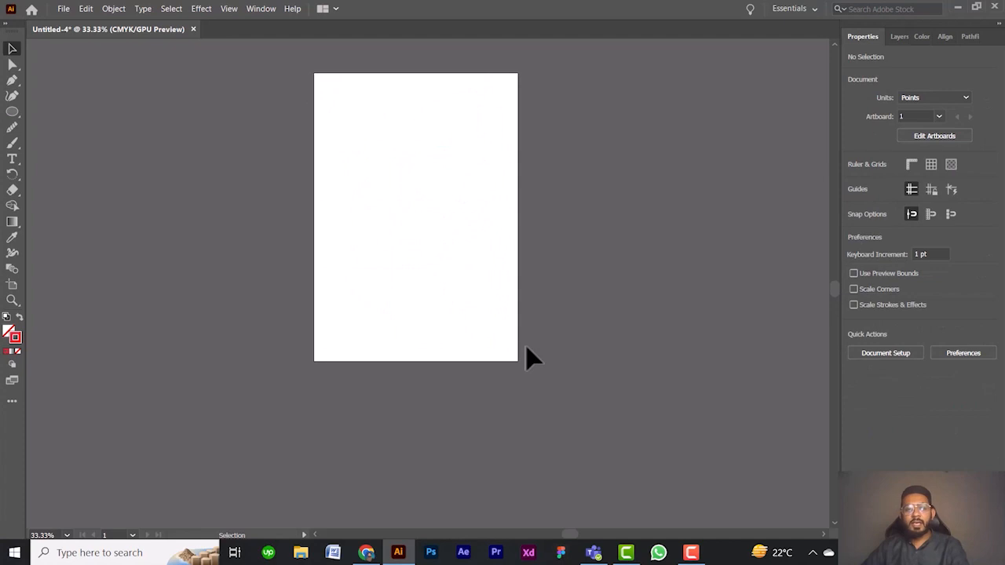
Paint a four-letter name in large capitals rising across the artboard with the denim seam brush, about 333 pt wide and 198 pt high
scroll(397, 314, up, 3)
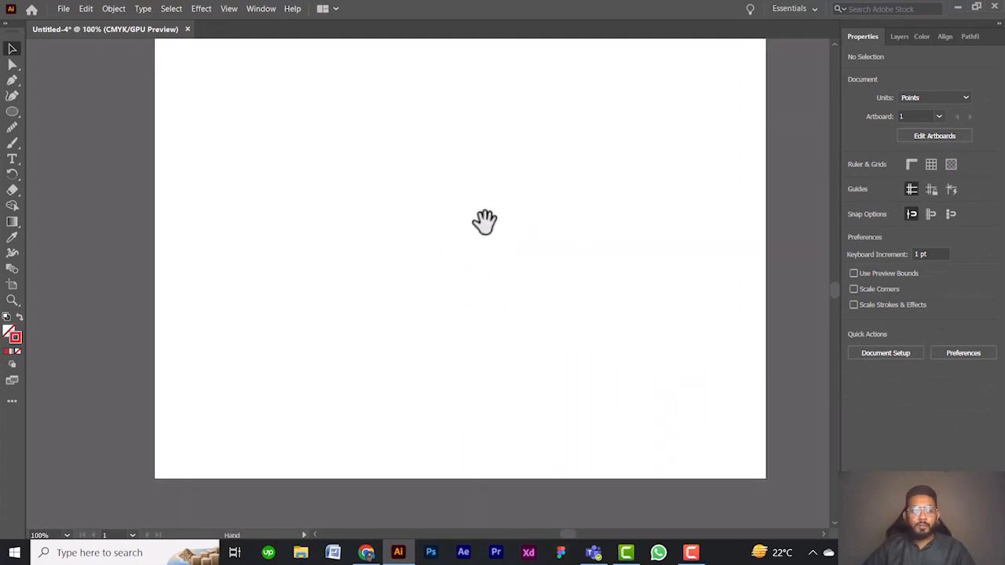
click(12, 143)
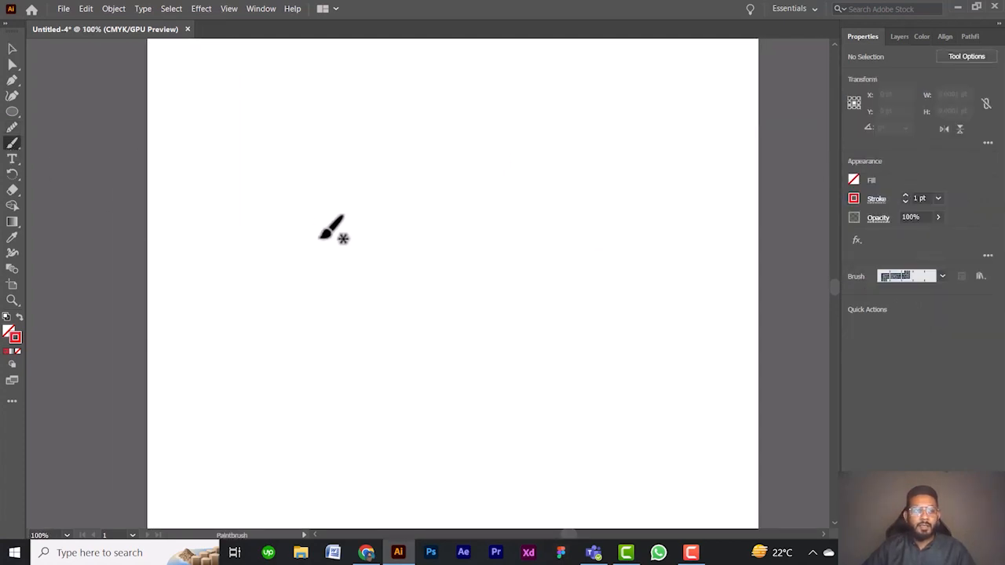
mouse_move(290, 297)
mouse_down()
mouse_move(313, 202)
mouse_move(332, 171)
mouse_move(347, 192)
mouse_move(368, 287)
mouse_up()
drag(298, 248, 368, 229)
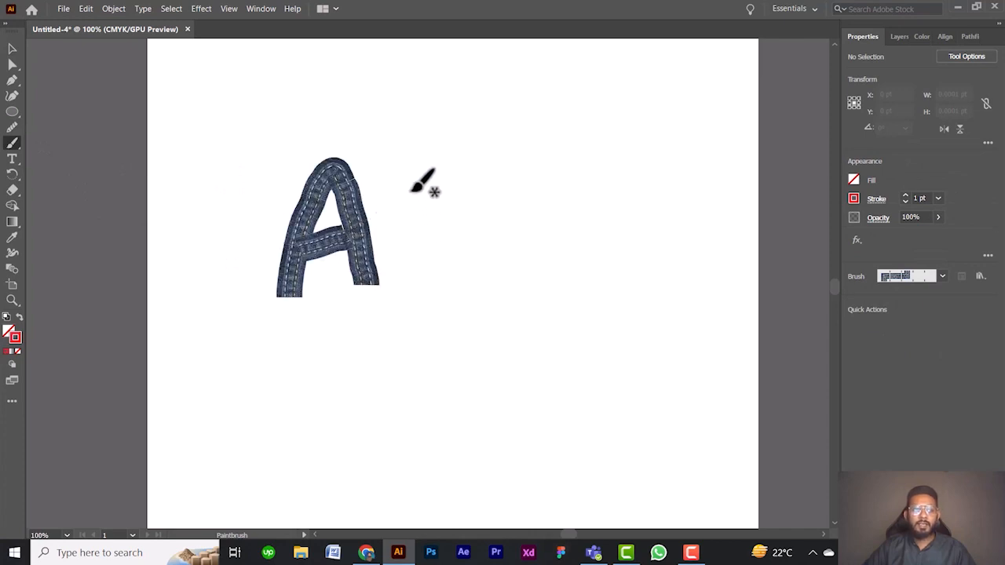
drag(388, 149, 385, 270)
drag(392, 223, 462, 202)
mouse_move(464, 146)
mouse_down()
mouse_move(457, 235)
mouse_move(505, 119)
mouse_move(563, 211)
mouse_up()
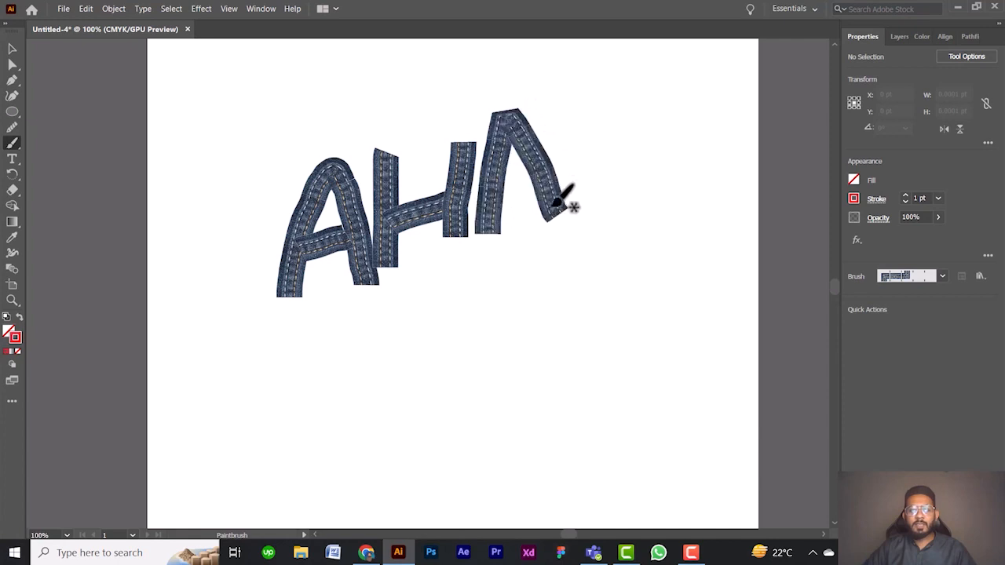
drag(553, 167, 477, 192)
drag(576, 114, 603, 236)
mouse_move(560, 91)
mouse_down()
mouse_move(631, 149)
mouse_move(537, 244)
mouse_up()
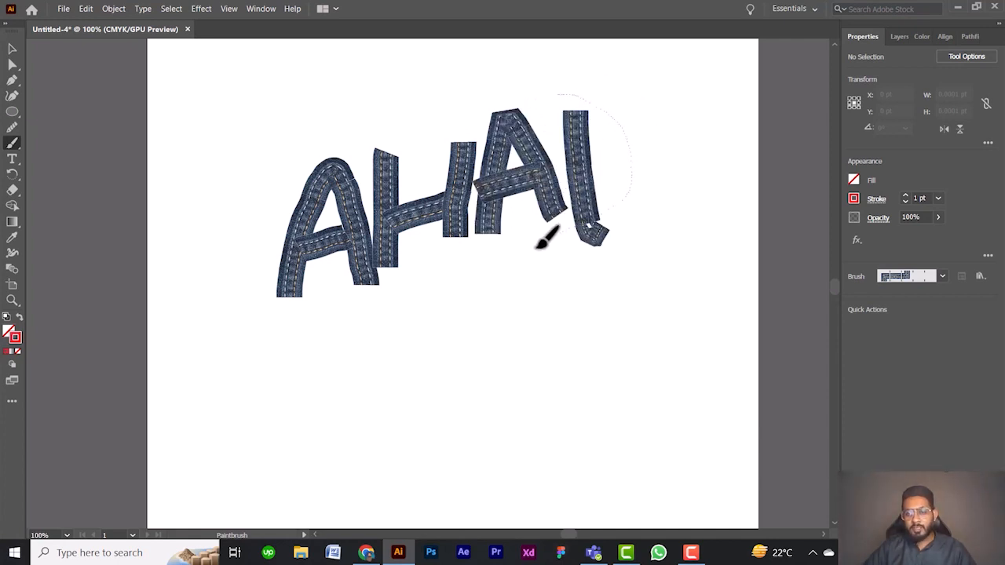
Select all the painted letters, try the 6.00 bristle and orange double-line brushes on them, and apply the rough charcoal-style brush
click(13, 48)
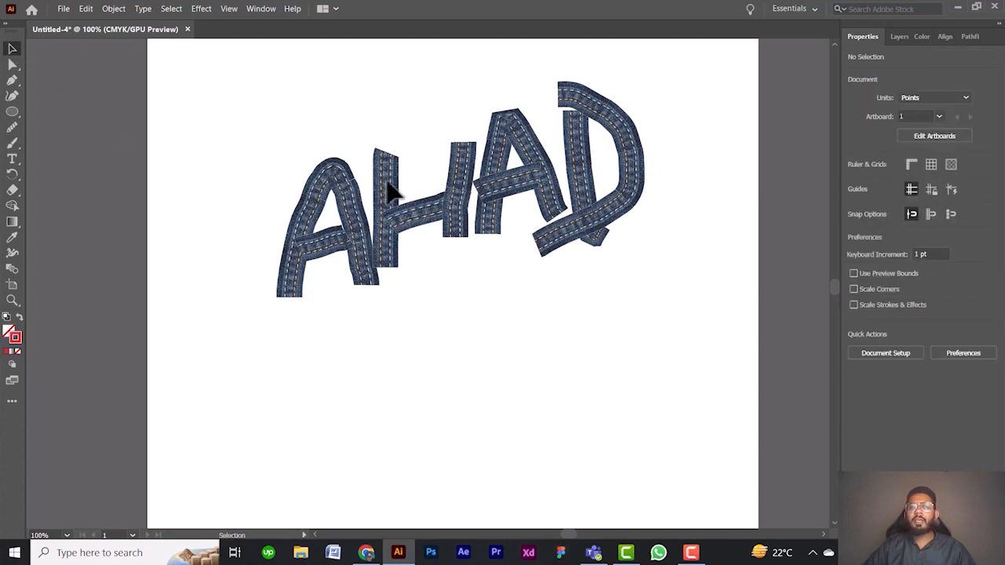
mouse_move(667, 75)
mouse_down()
mouse_move(466, 233)
mouse_move(273, 334)
mouse_up()
click(943, 276)
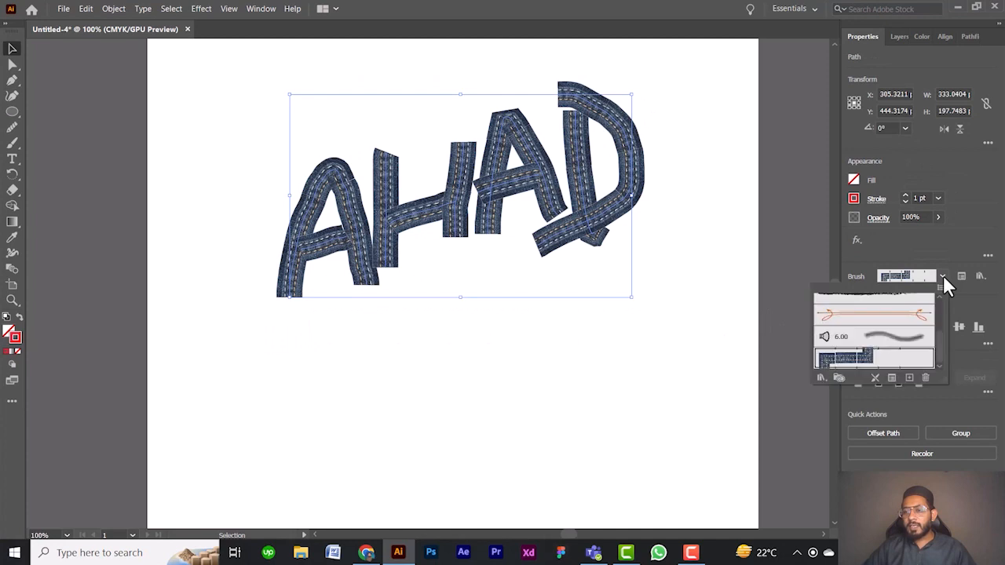
click(904, 339)
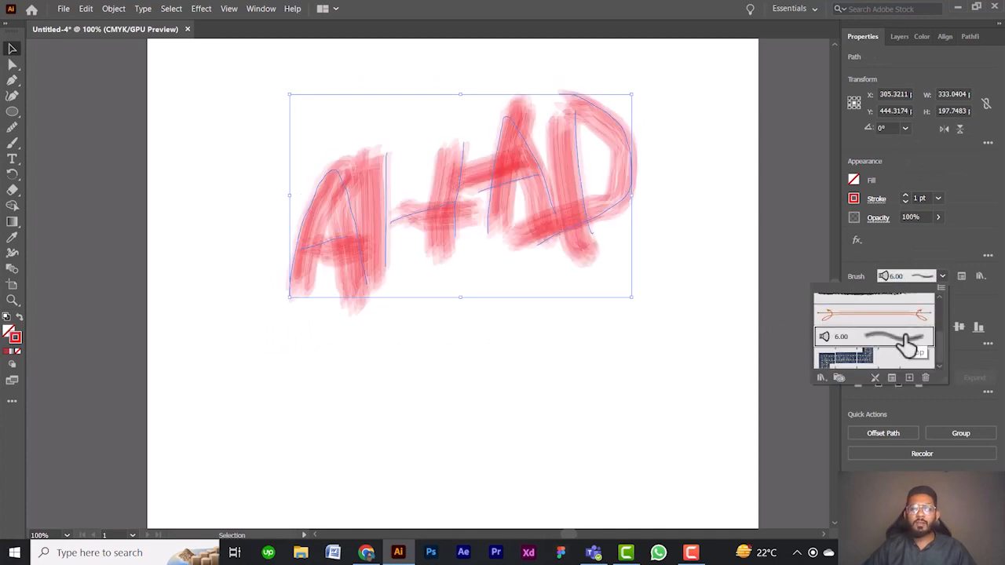
click(897, 316)
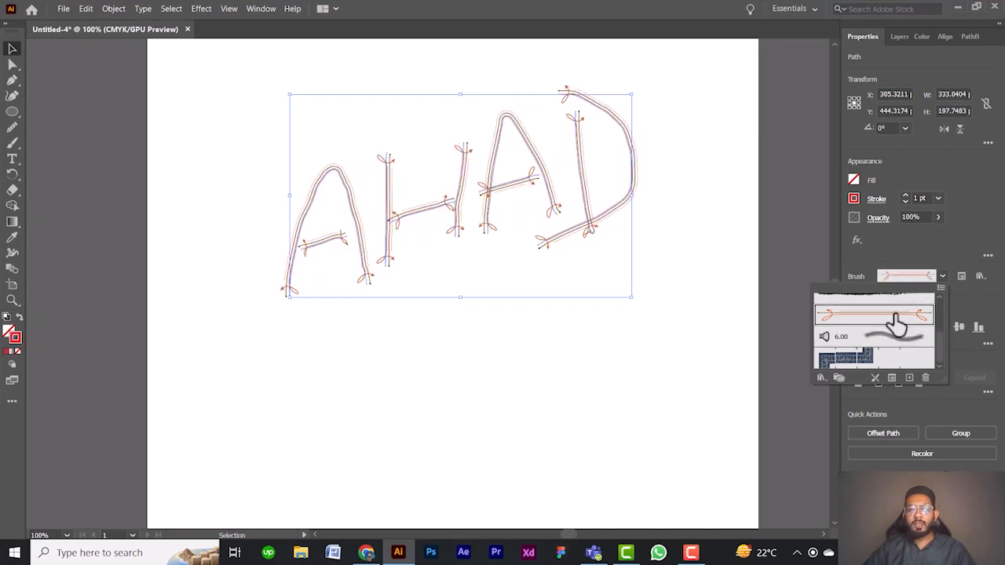
scroll(897, 322, up, 2)
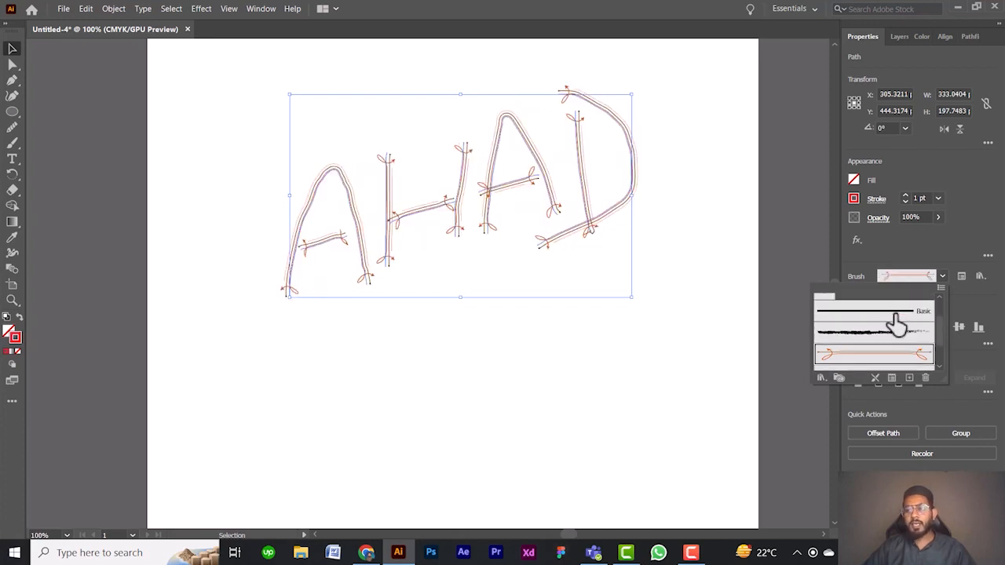
click(895, 333)
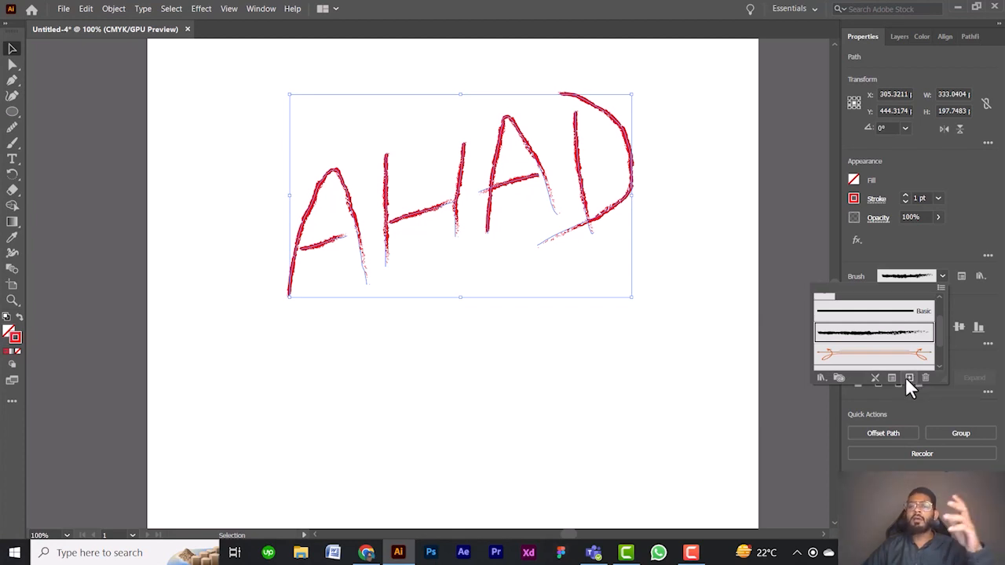
Create a new art brush from the selected lettering, keeping the default name and options
scroll(903, 366, down, 2)
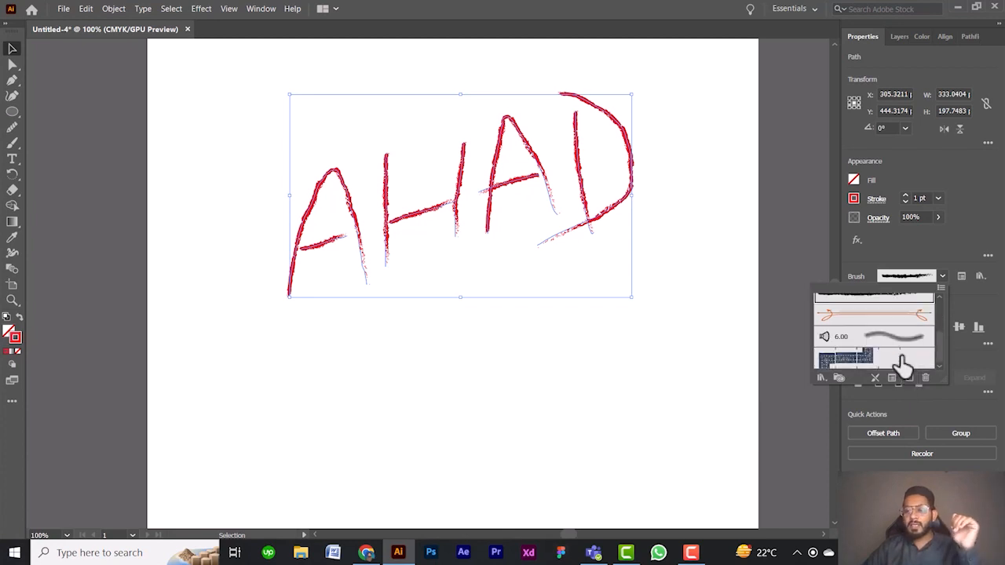
click(913, 380)
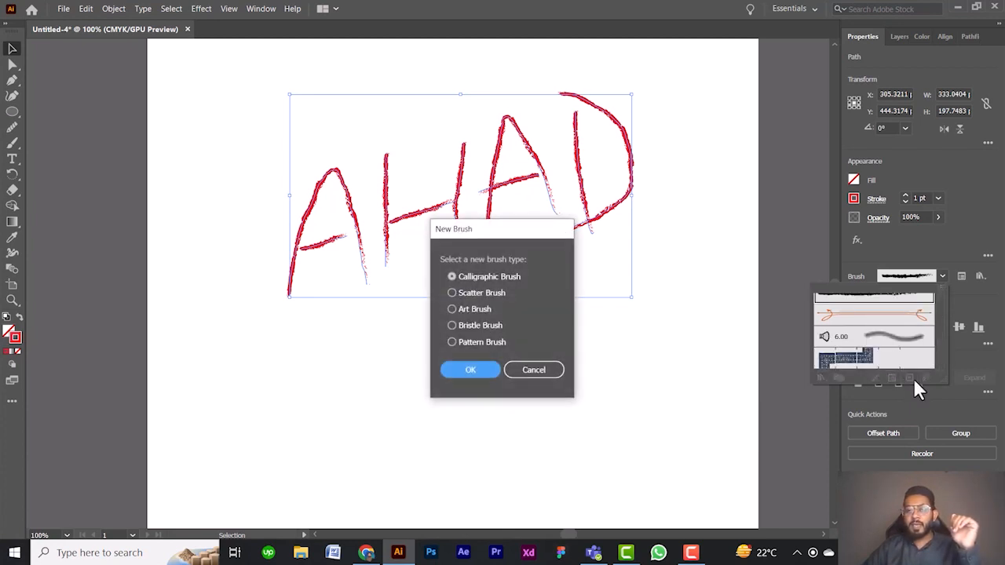
click(453, 309)
click(476, 375)
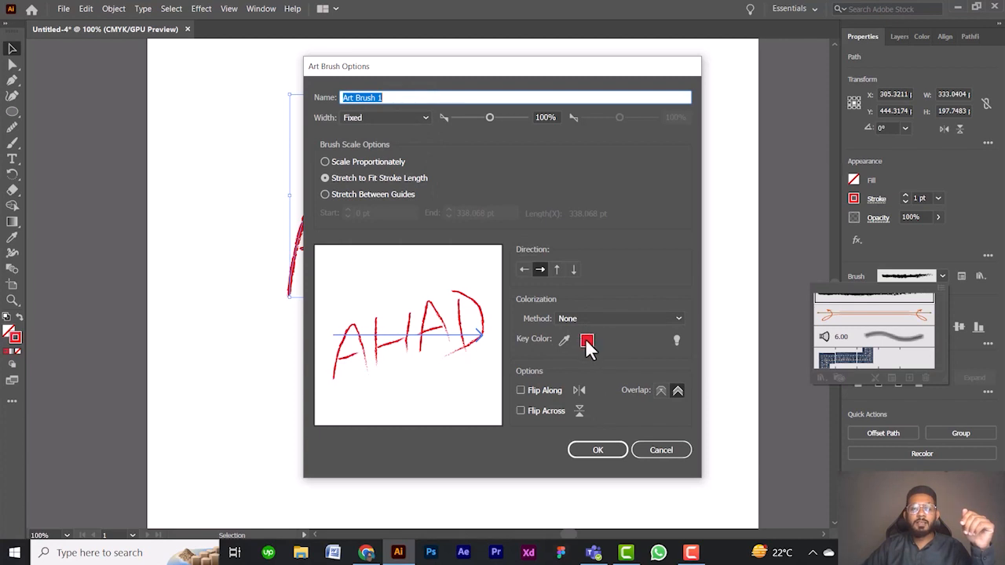
click(598, 451)
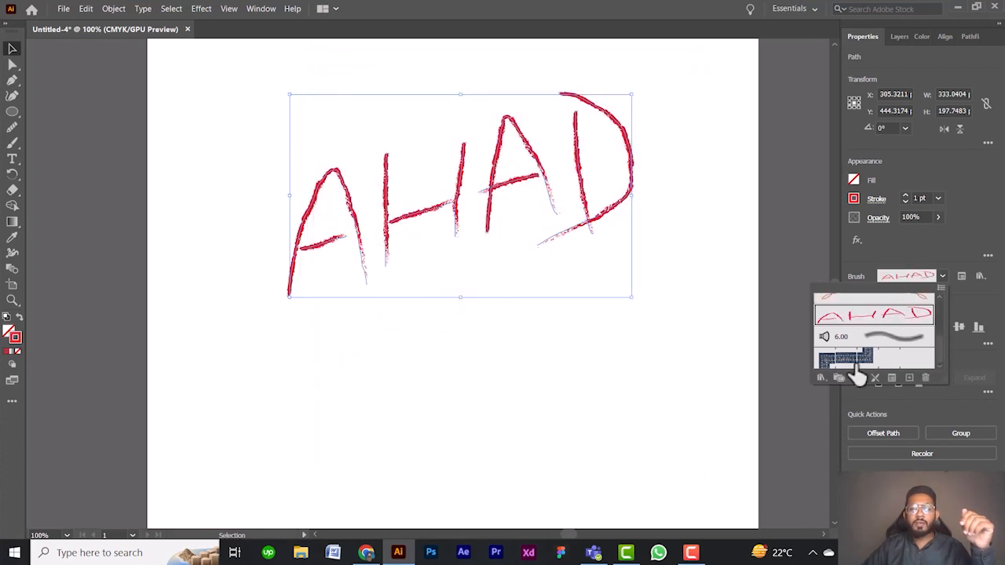
Apply the new lettering art brush to the selected letters and delete that brush, removing its strokes
click(900, 330)
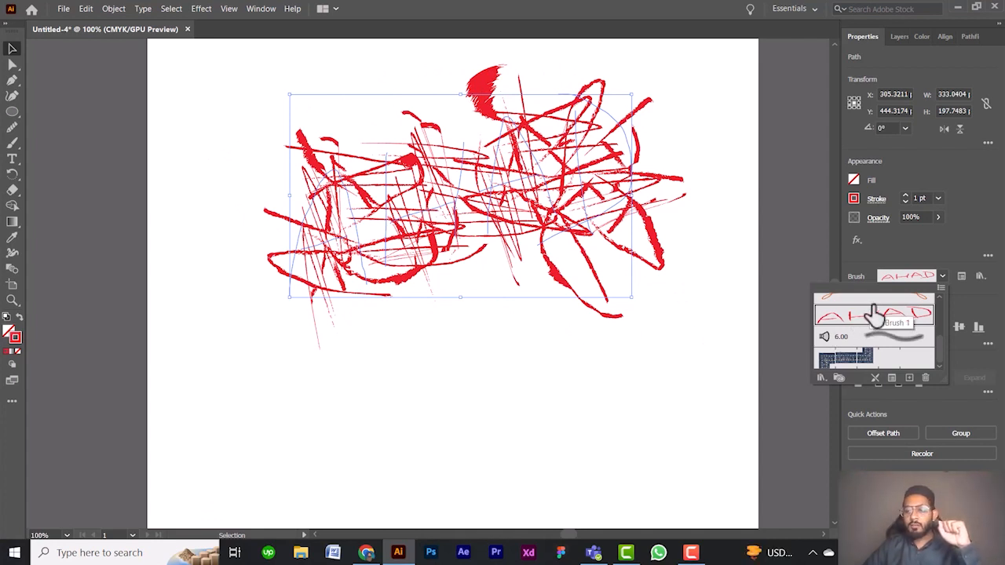
click(924, 378)
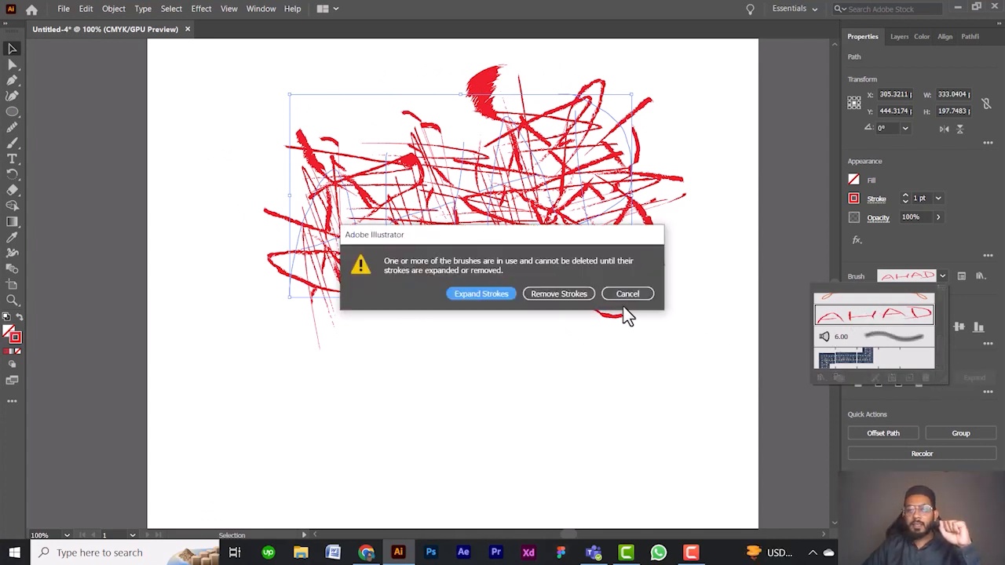
click(559, 302)
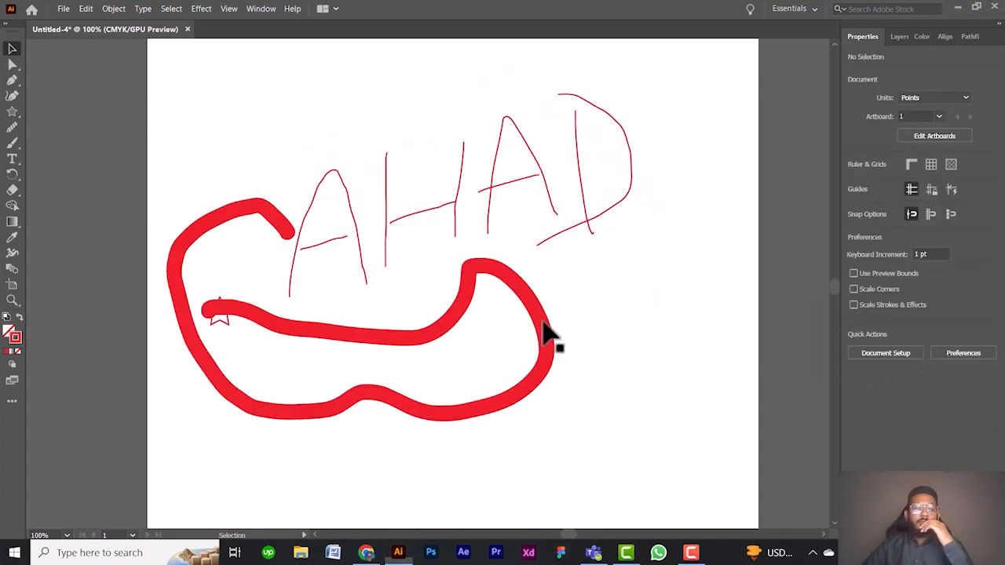
Delete the thick red looping path and paint a wavy 15 pt. Round stroke about 265 pt wide below the letters
click(434, 325)
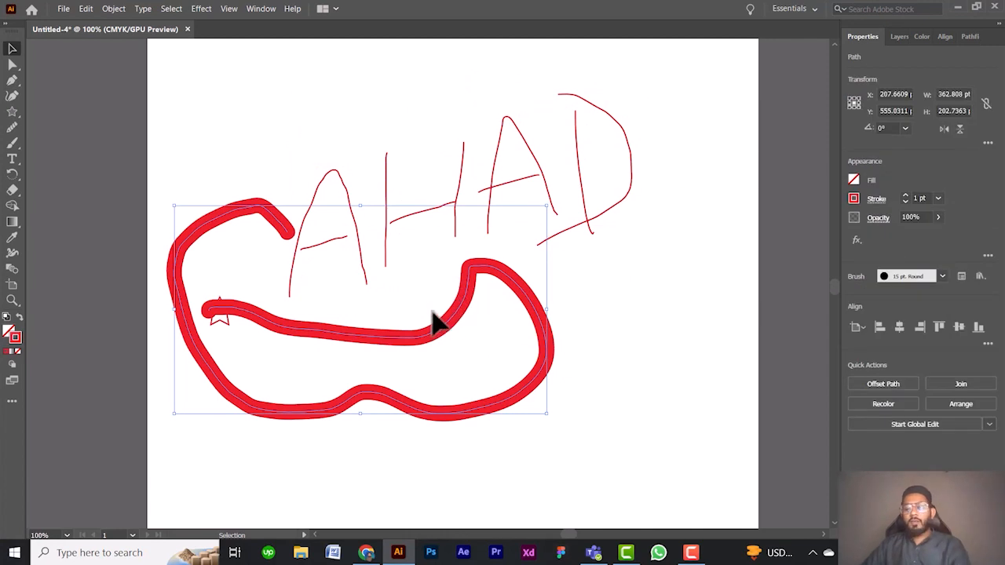
key(Delete)
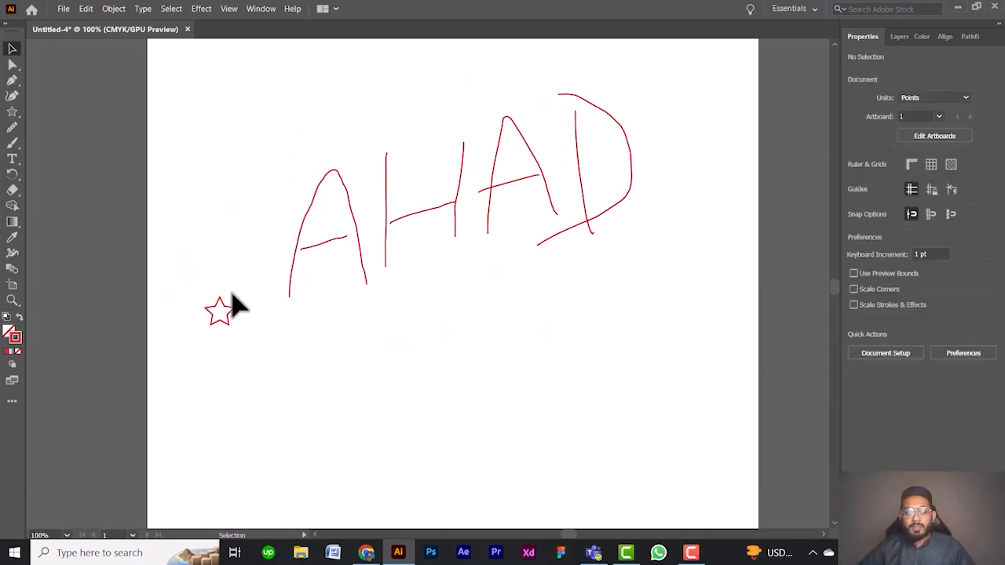
click(12, 143)
mouse_move(315, 369)
mouse_down()
mouse_move(328, 344)
mouse_move(563, 377)
mouse_move(588, 342)
mouse_up()
Open the Borders_Decorative brush library
click(943, 277)
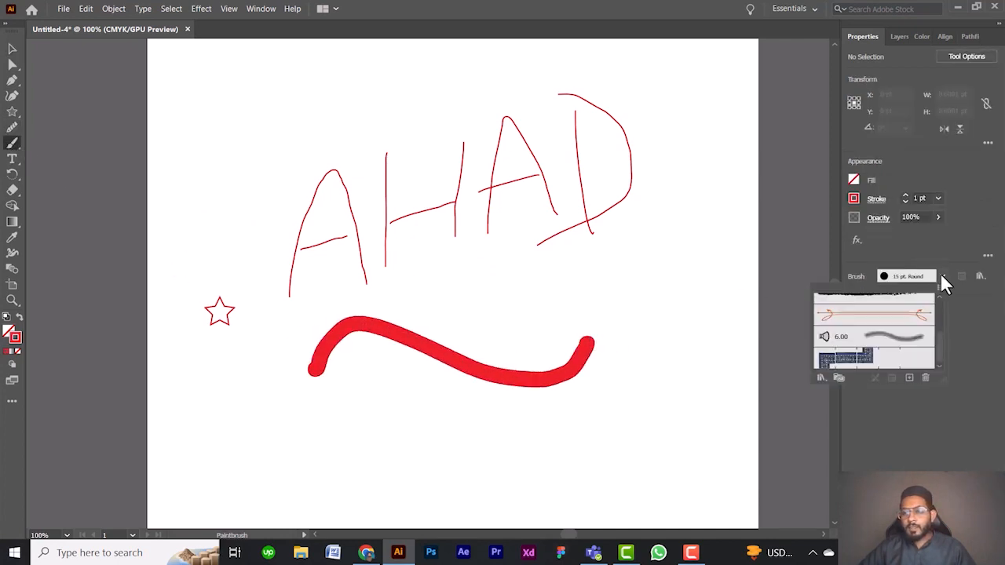
click(821, 377)
mouse_move(845, 410)
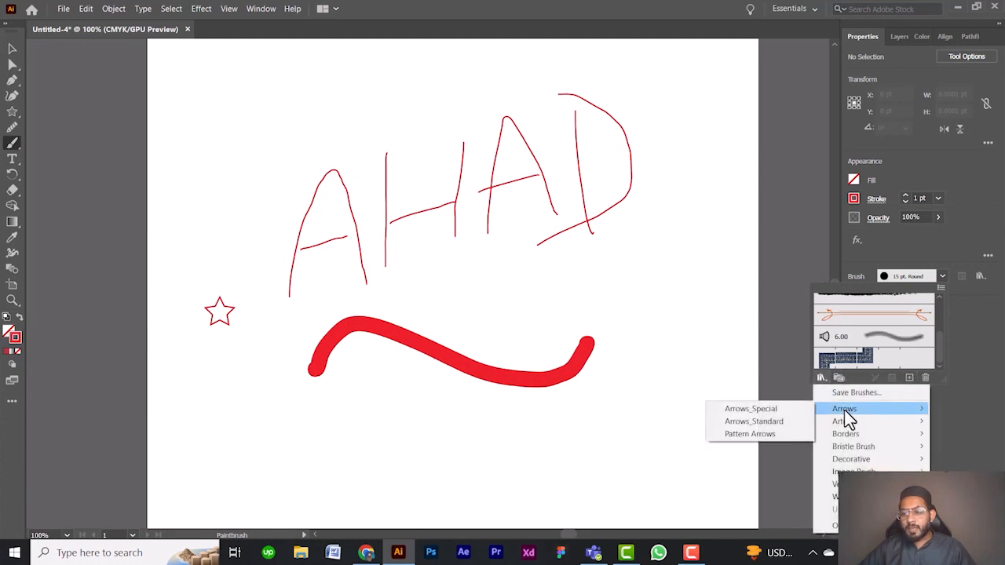
mouse_move(850, 437)
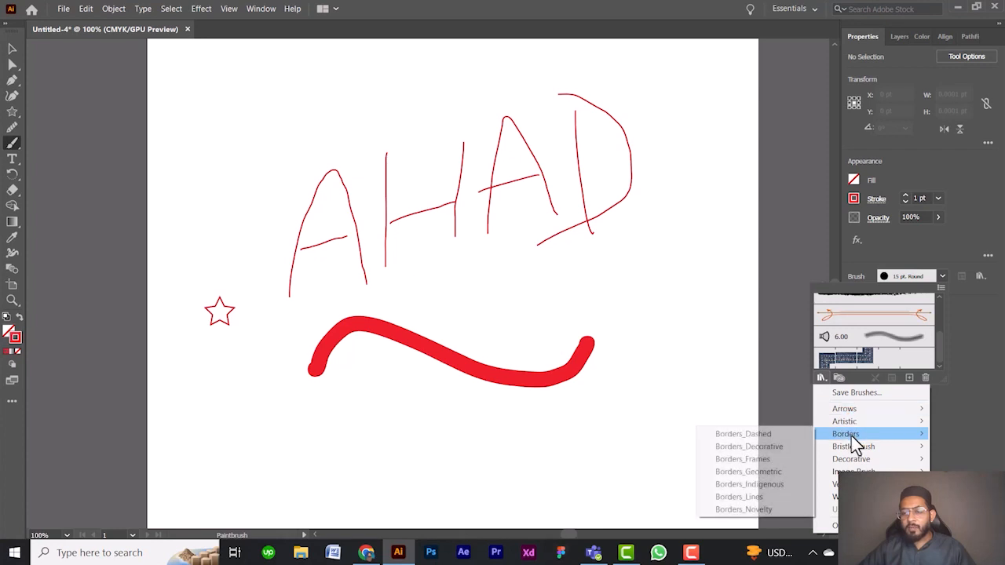
click(746, 446)
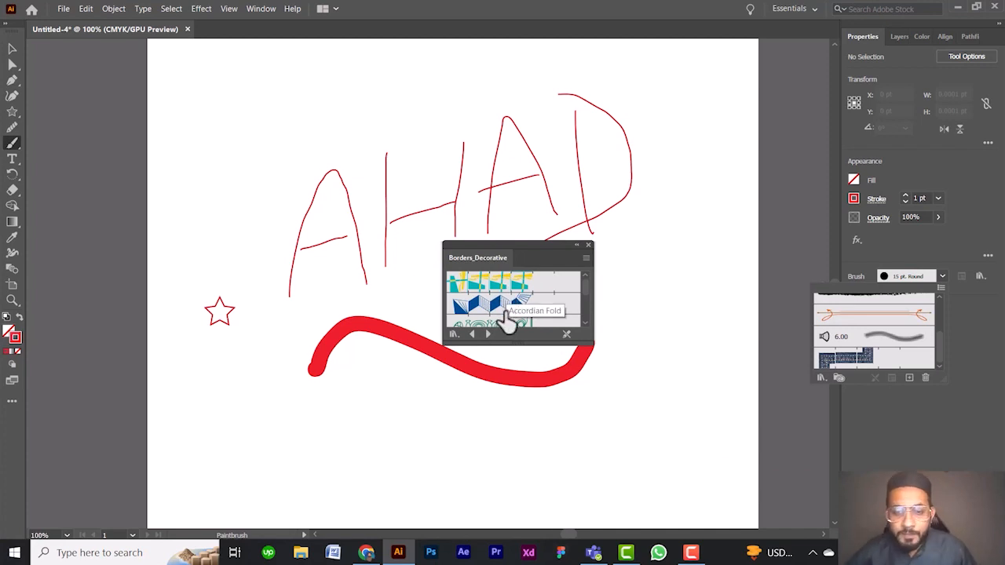
Choose the peach and purple floral tile brush from the decorative borders and apply it to the wavy stroke
click(587, 289)
mouse_move(584, 289)
mouse_down()
mouse_move(581, 301)
mouse_move(582, 291)
mouse_up()
click(506, 287)
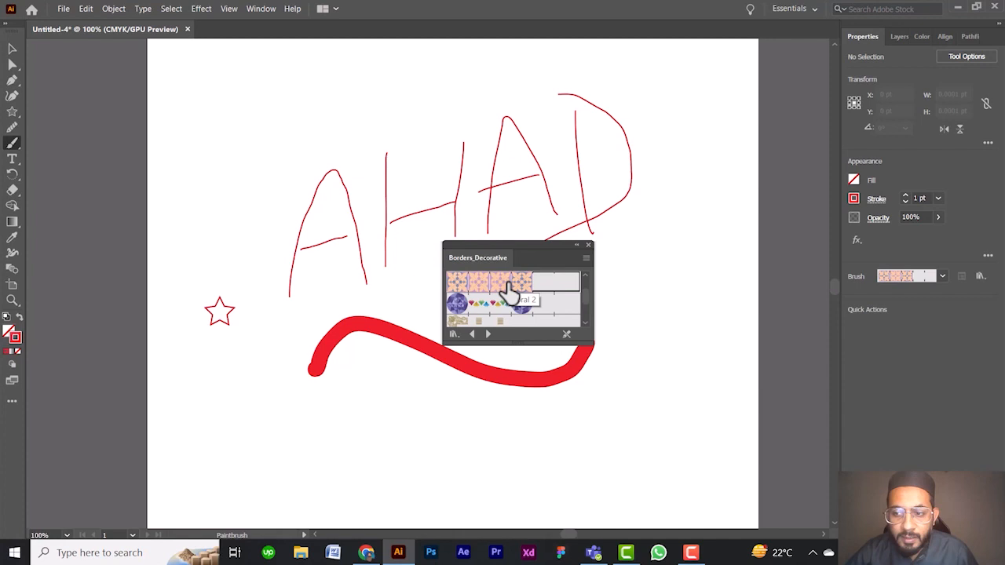
click(11, 49)
click(390, 334)
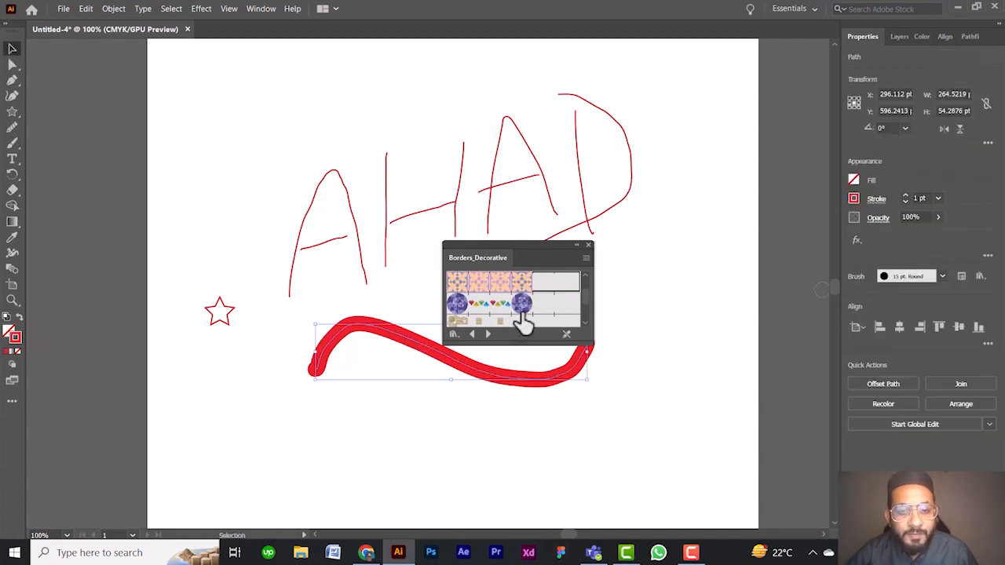
click(521, 288)
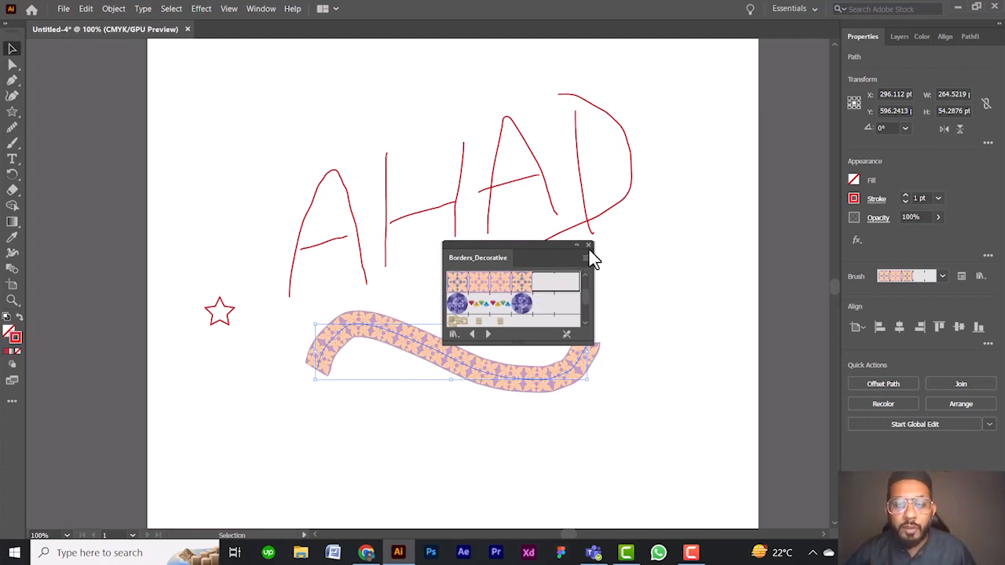
Try the coloured gemstone, gold striped and teal border brushes on the wavy stroke, and apply the green leafy vine brush
click(521, 307)
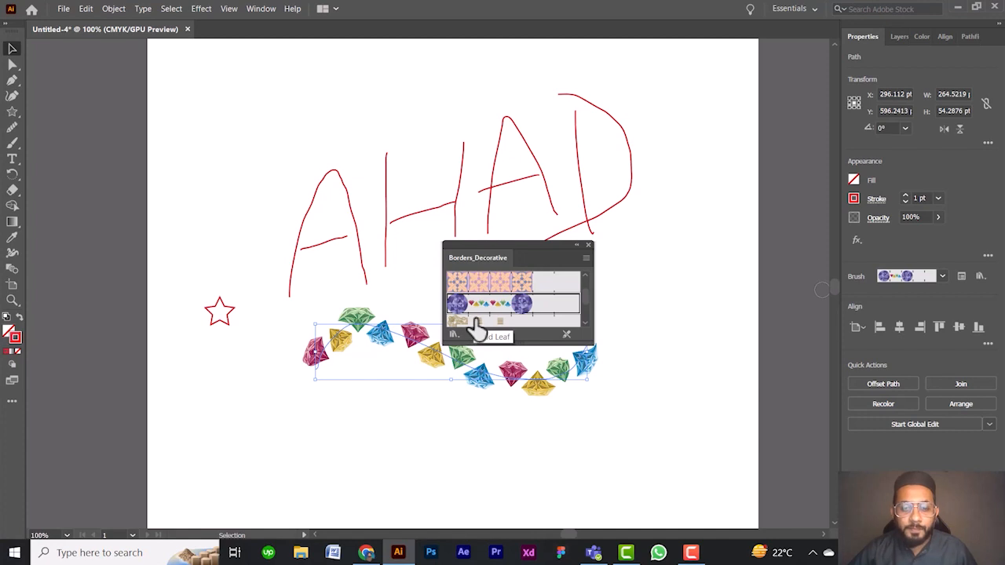
click(477, 331)
scroll(519, 310, down, 3)
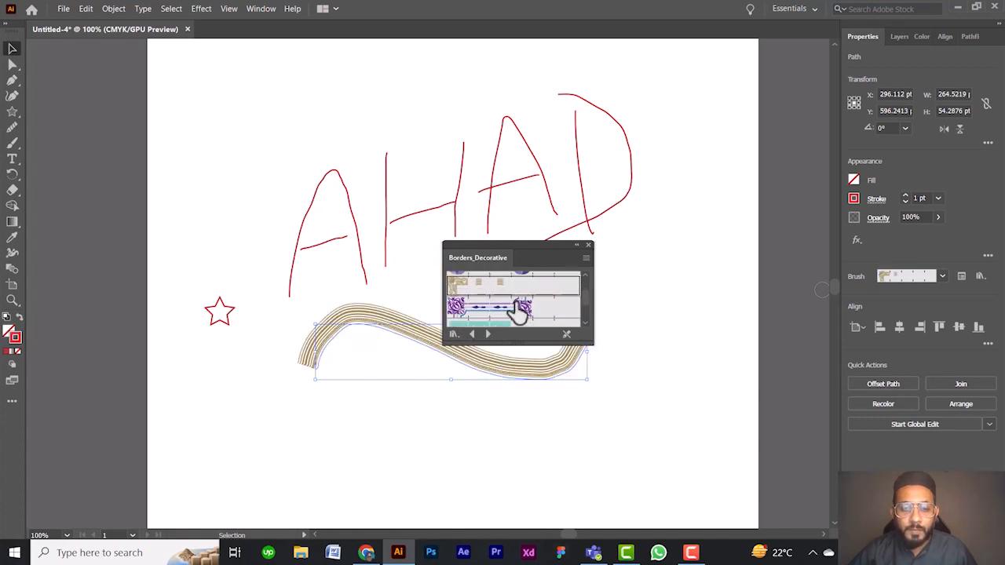
click(497, 298)
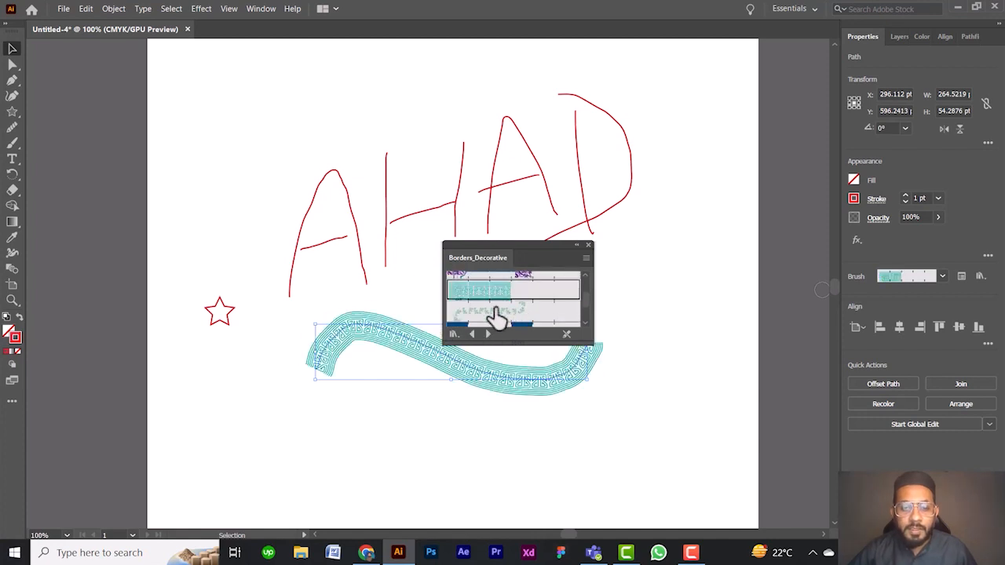
click(495, 313)
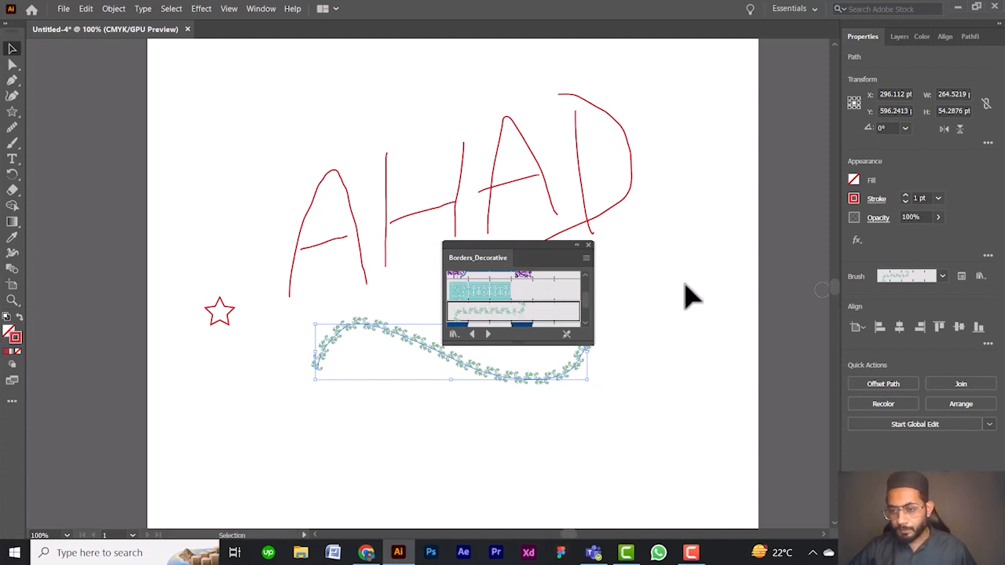
Apply the teal decorative border brush to the small star beside the lettering
click(222, 307)
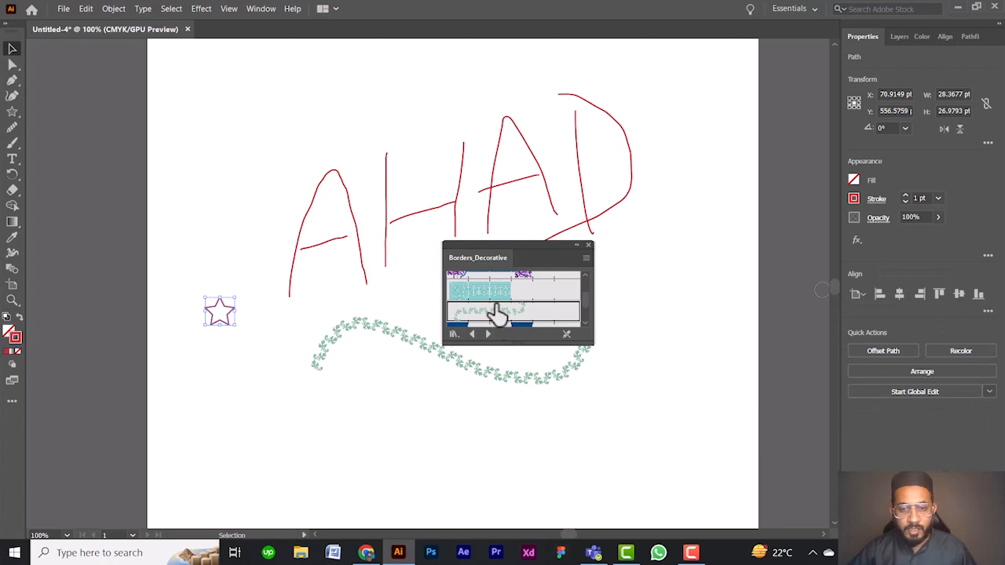
click(482, 292)
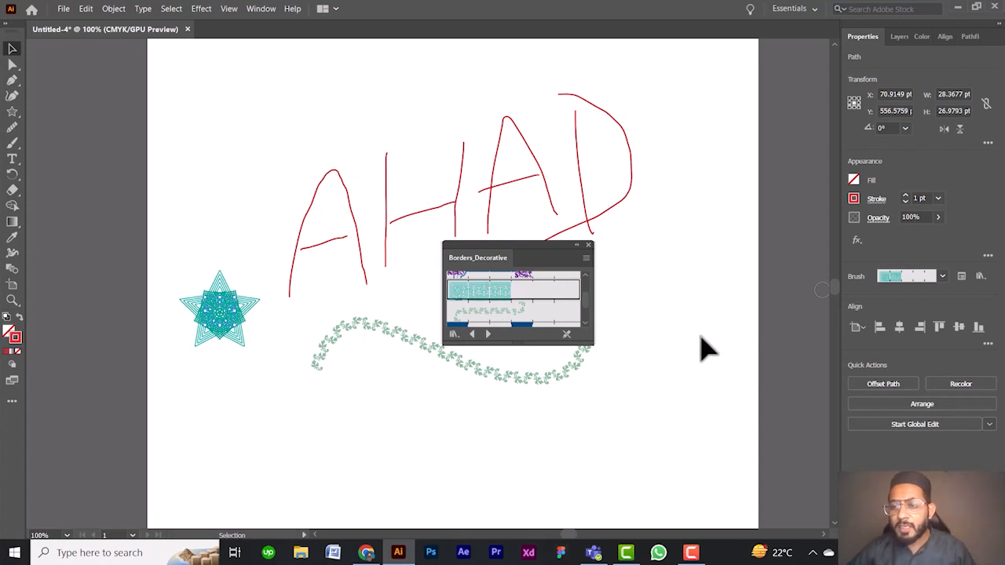
Try the green and magenta Greek key border on both strokes of the first A, and apply the yellow and black tile brush
click(305, 223)
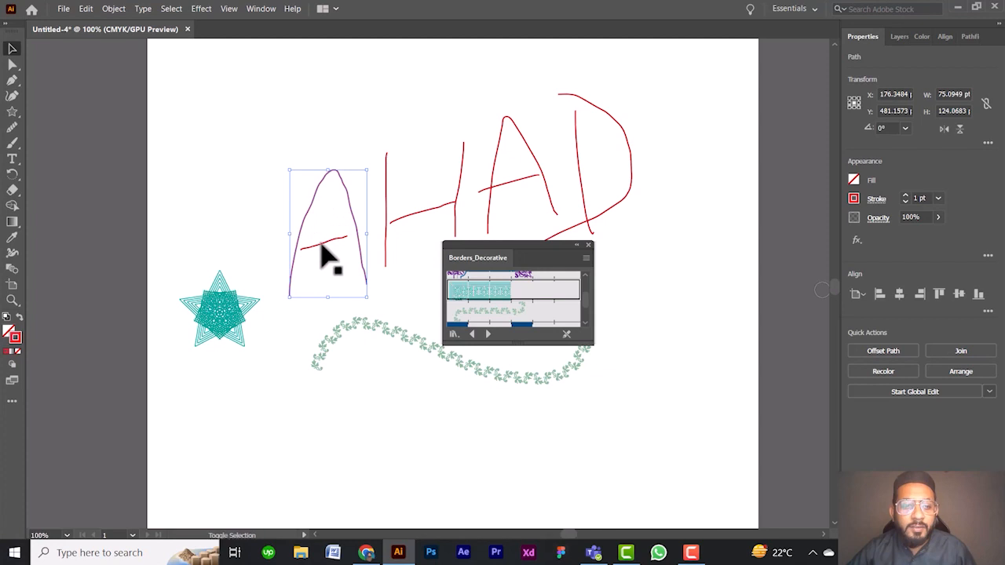
shift+click(325, 244)
scroll(491, 298, down, 4)
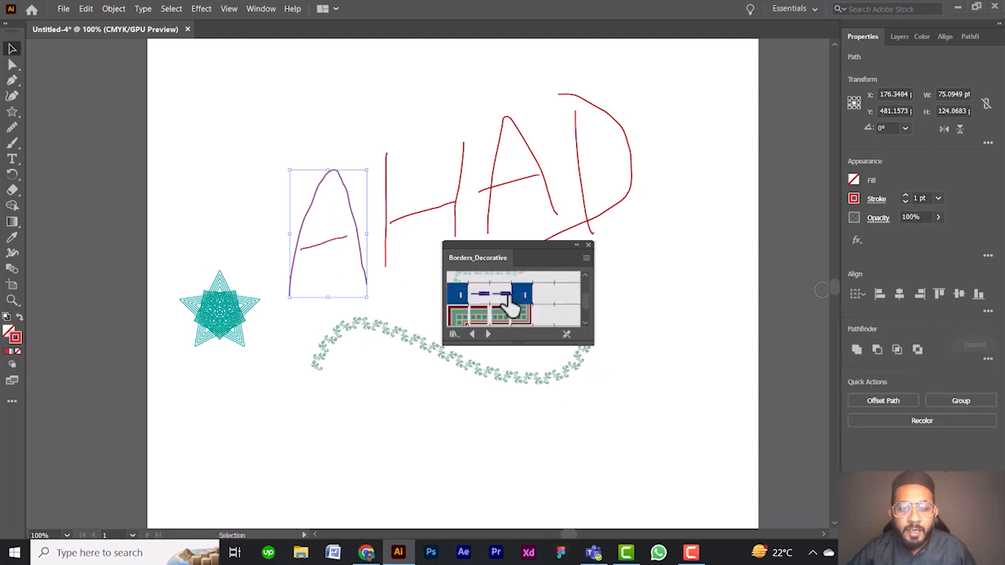
click(497, 306)
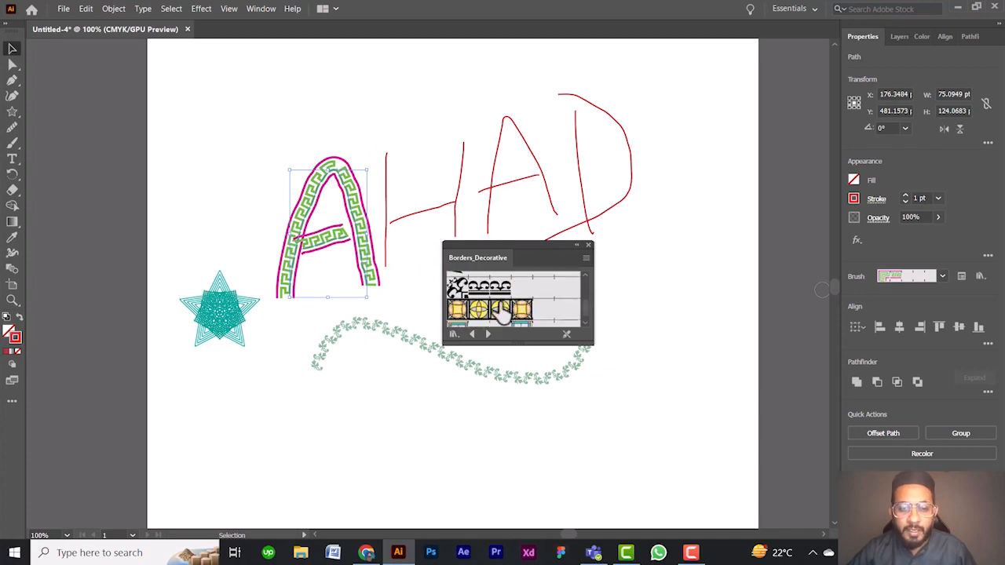
click(498, 310)
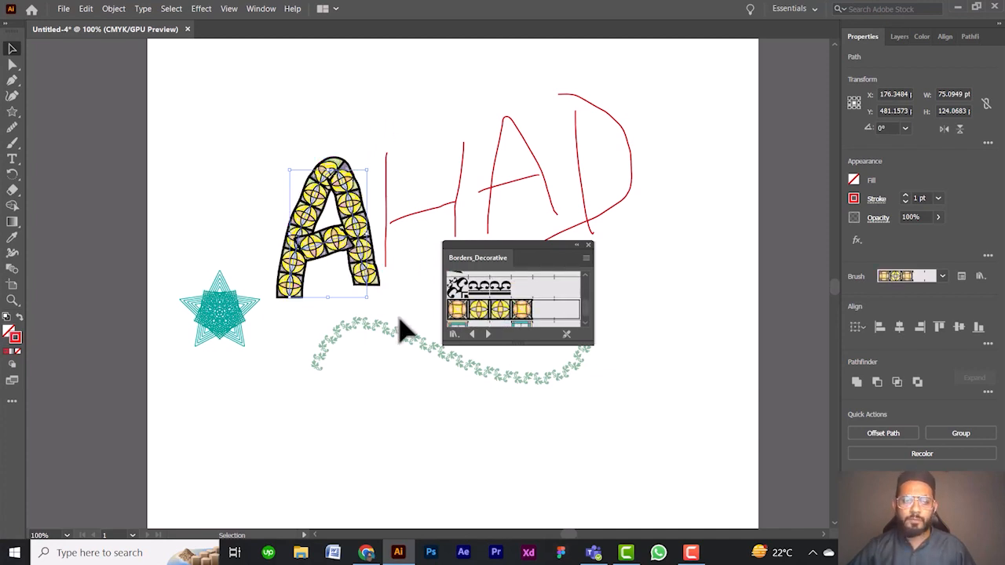
Try the Light Wash - Thick brush and a darker wash from the Artistic_Watercolor library on the second upright of the H
click(459, 214)
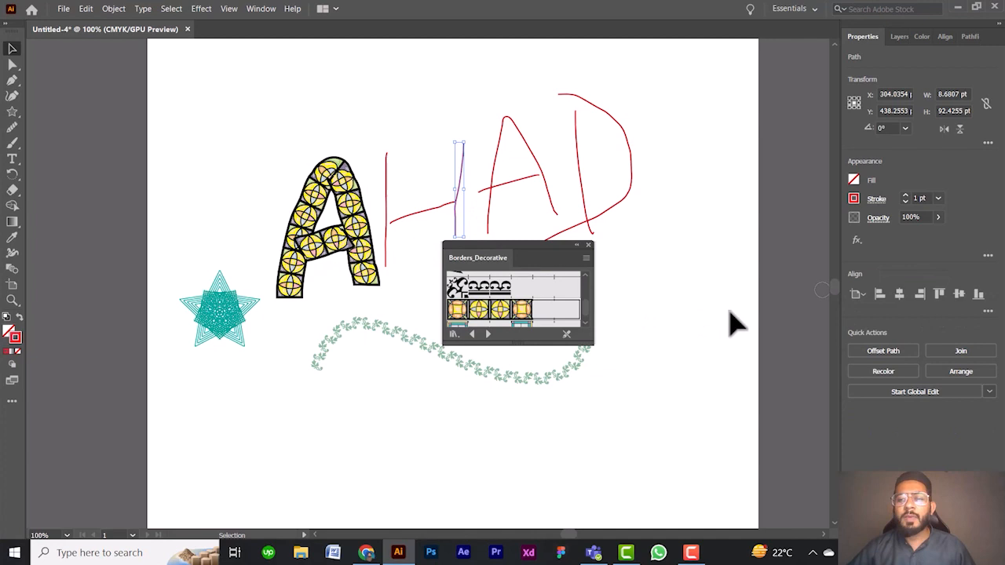
click(471, 334)
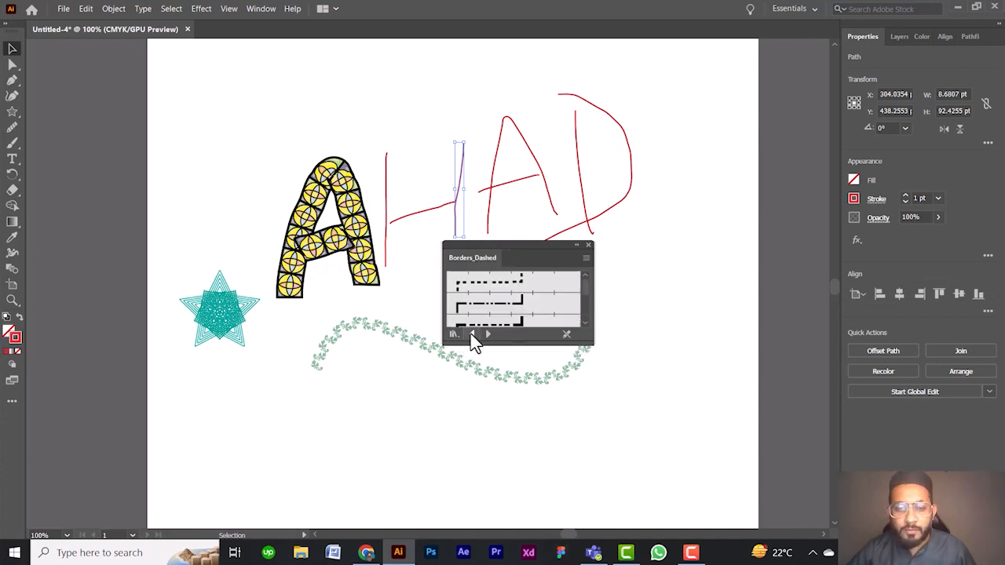
click(472, 335)
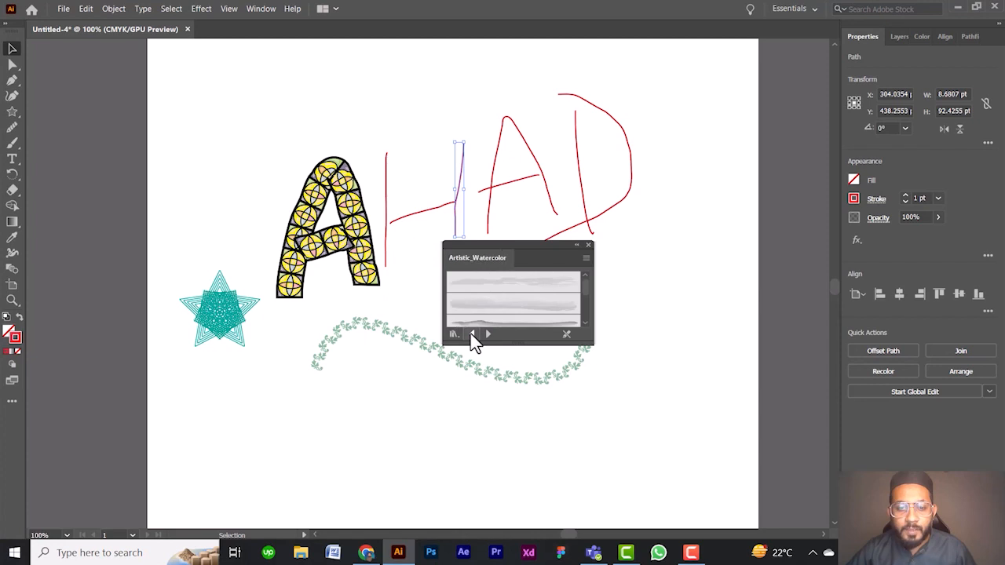
click(533, 310)
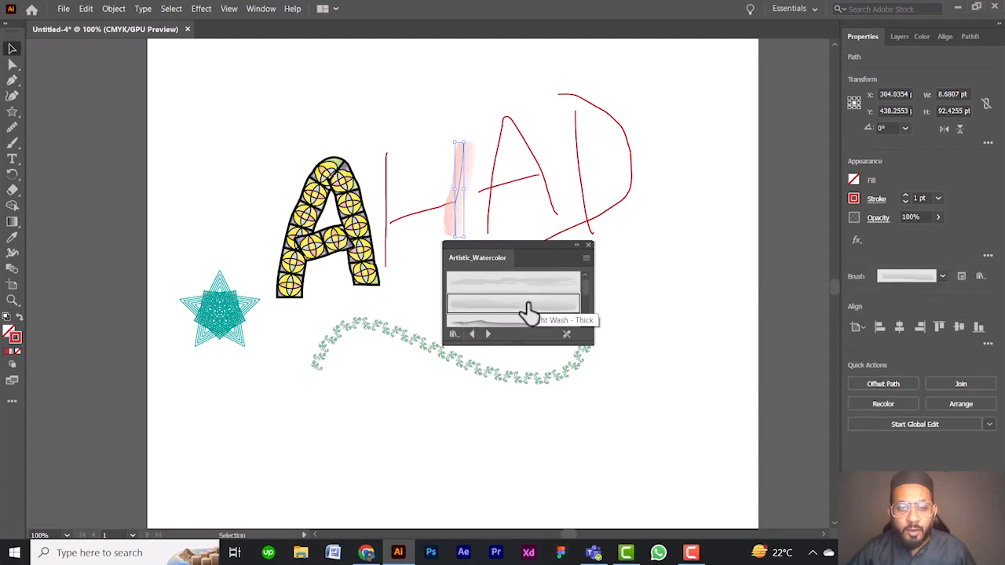
scroll(529, 313, down, 1)
click(529, 310)
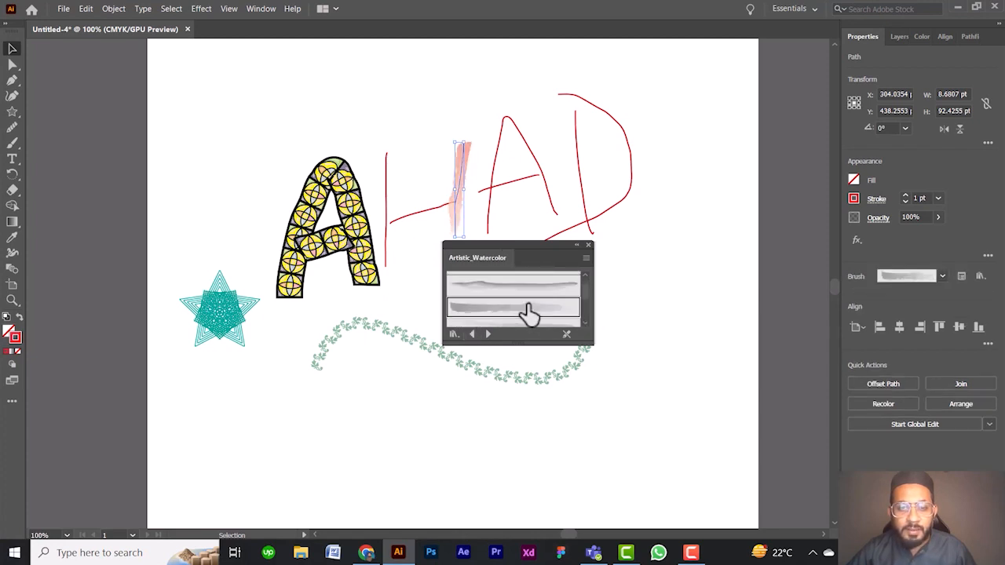
Try the olive beveled brush from the Borders_Frames library on the second upright of the H
click(487, 335)
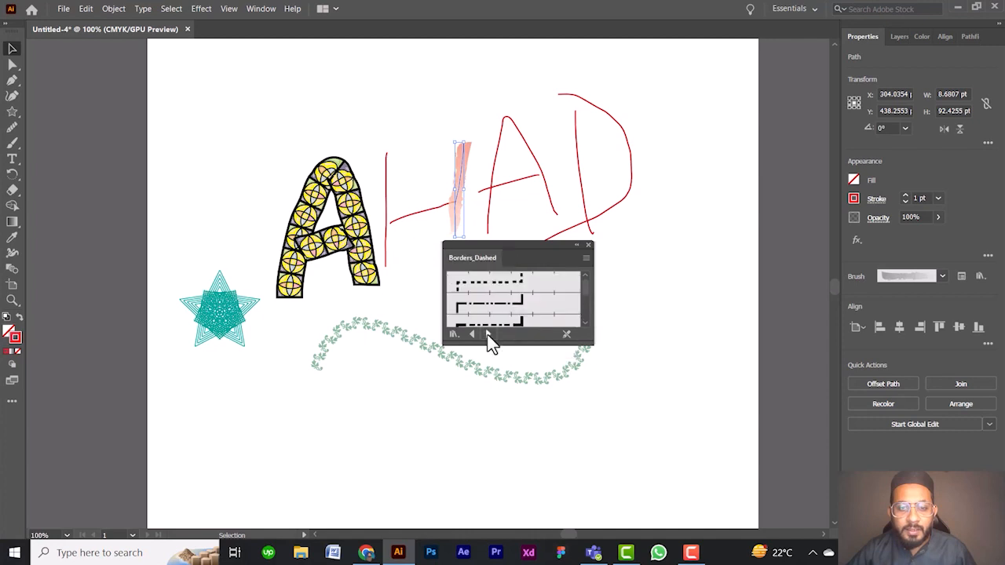
click(487, 334)
click(487, 335)
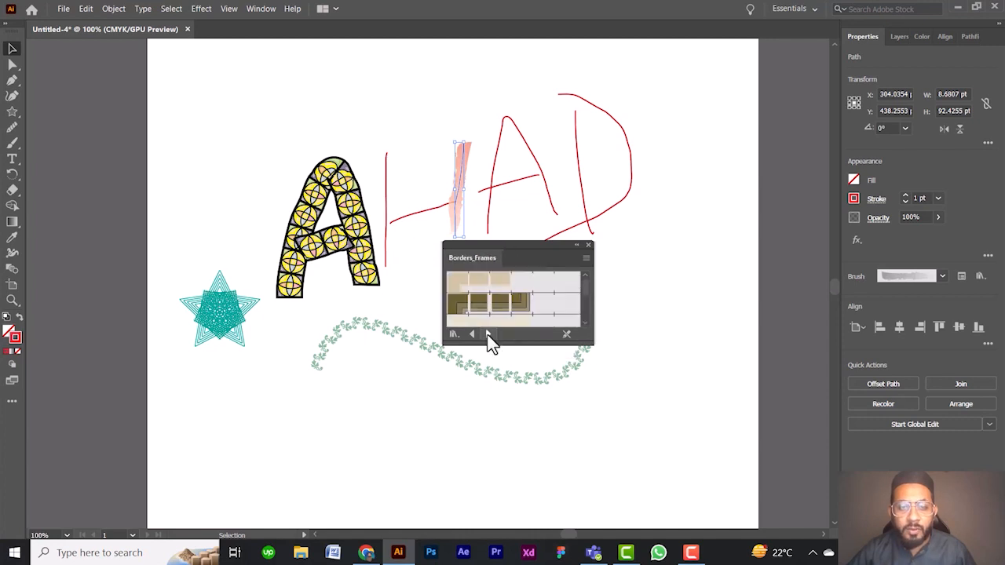
click(492, 310)
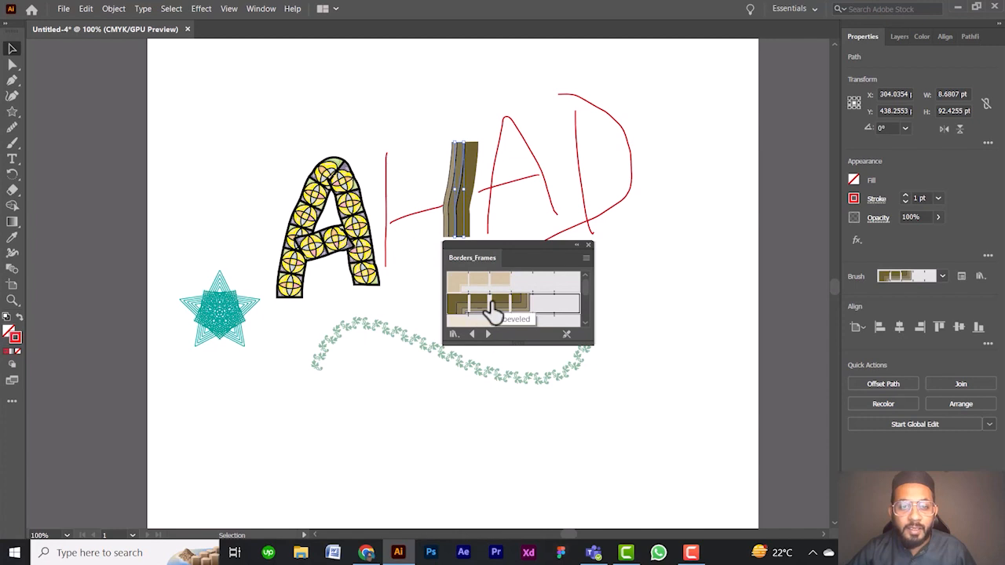
Try the orange diamond brush from the Borders_Geometric library on the H's second upright, and apply the red and orange triangle brush
click(487, 334)
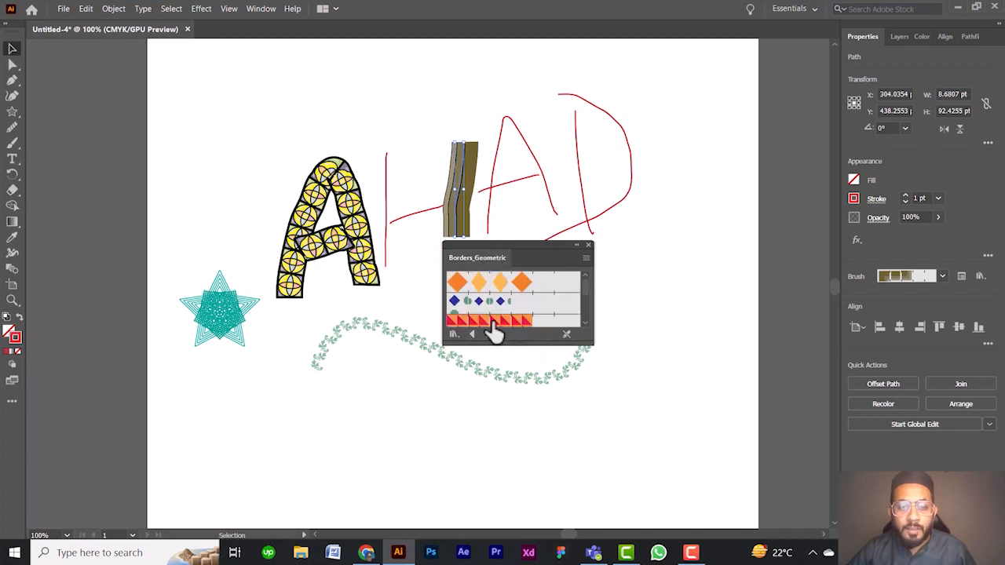
click(501, 284)
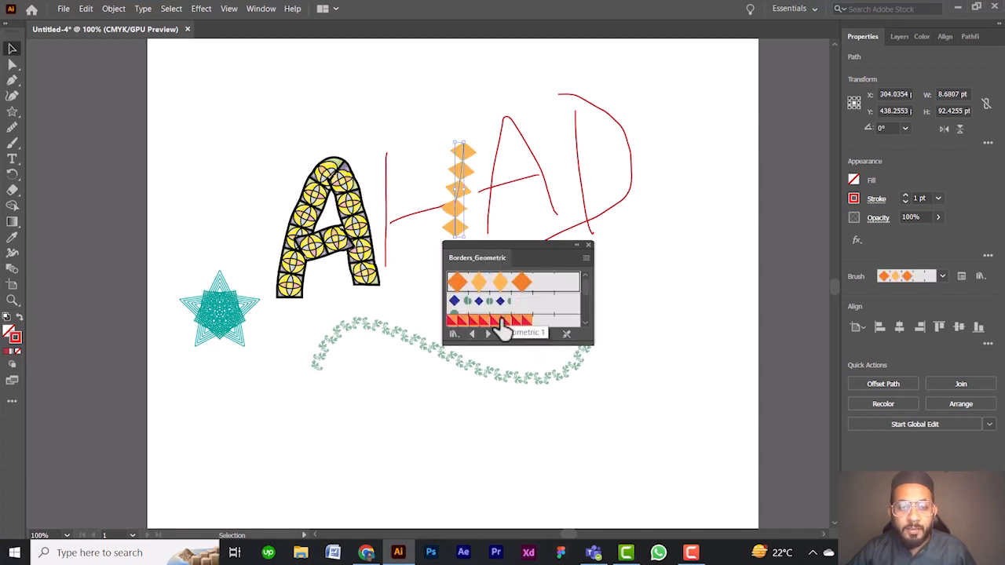
click(502, 321)
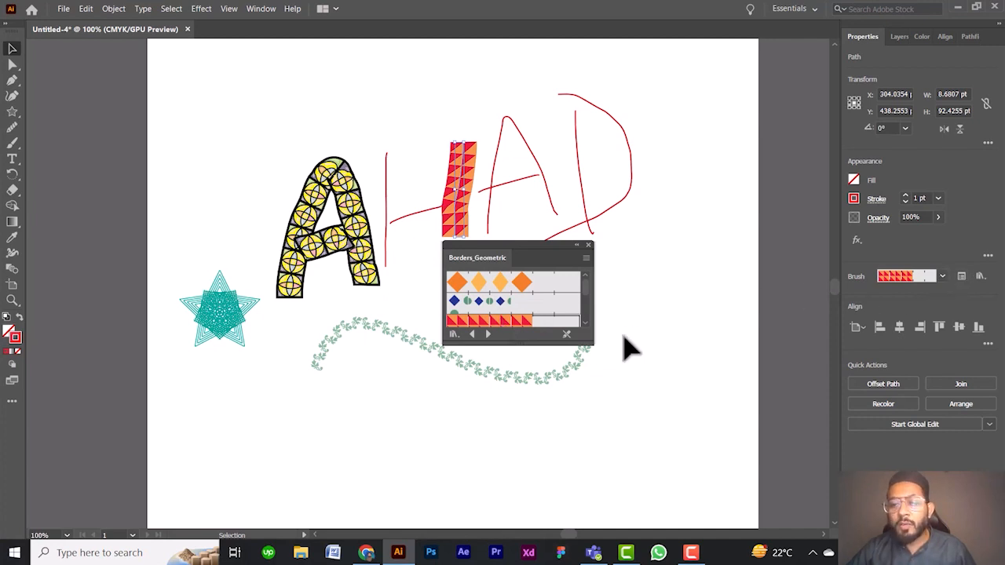
scroll(509, 328, down, 3)
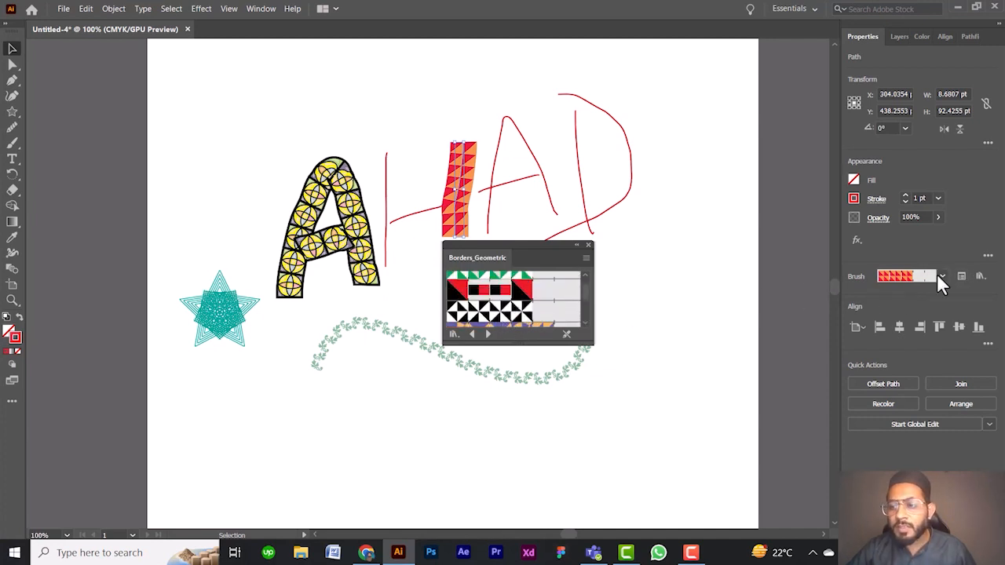
Open the Decorative_Banners and Seals brush library
click(941, 276)
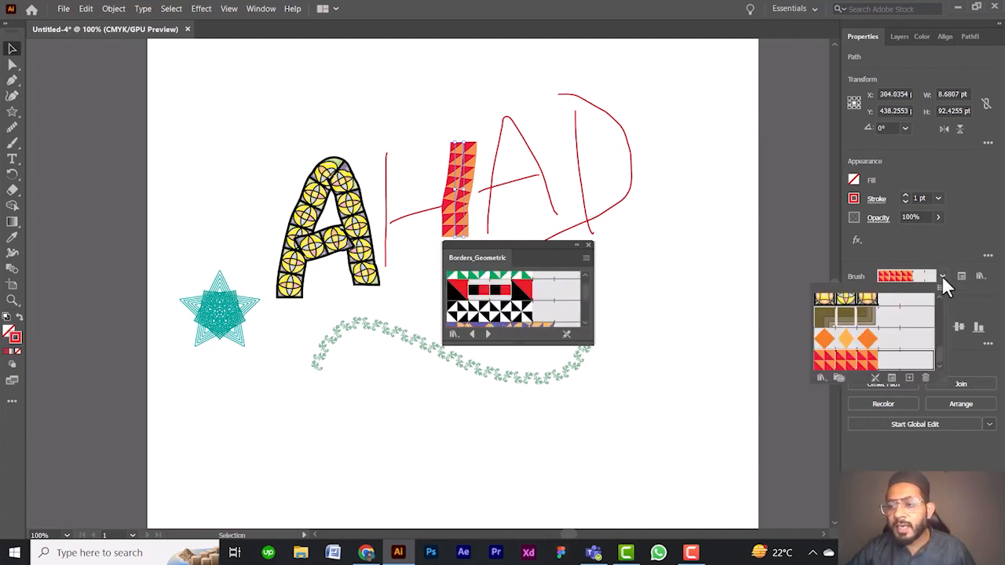
click(822, 378)
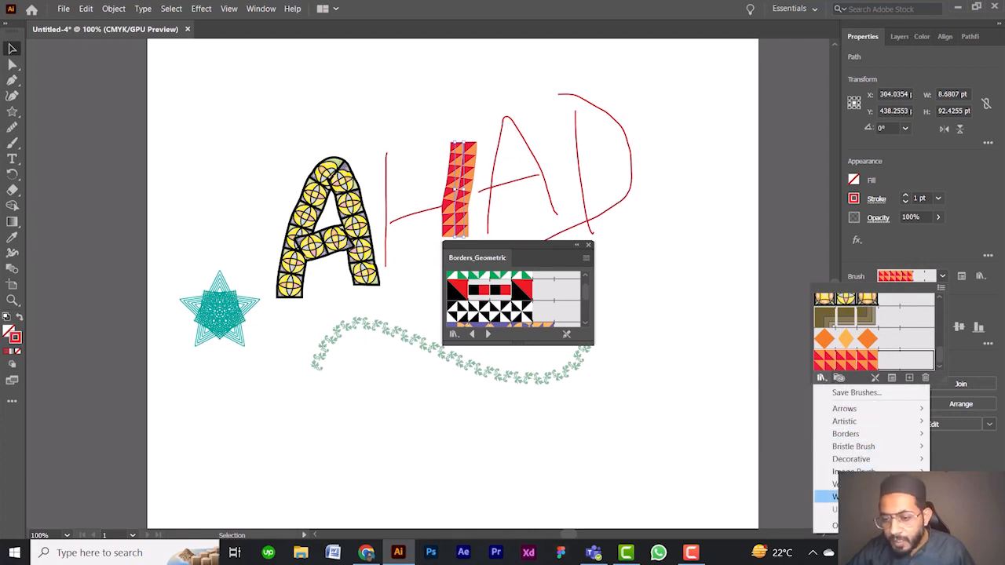
mouse_move(853, 471)
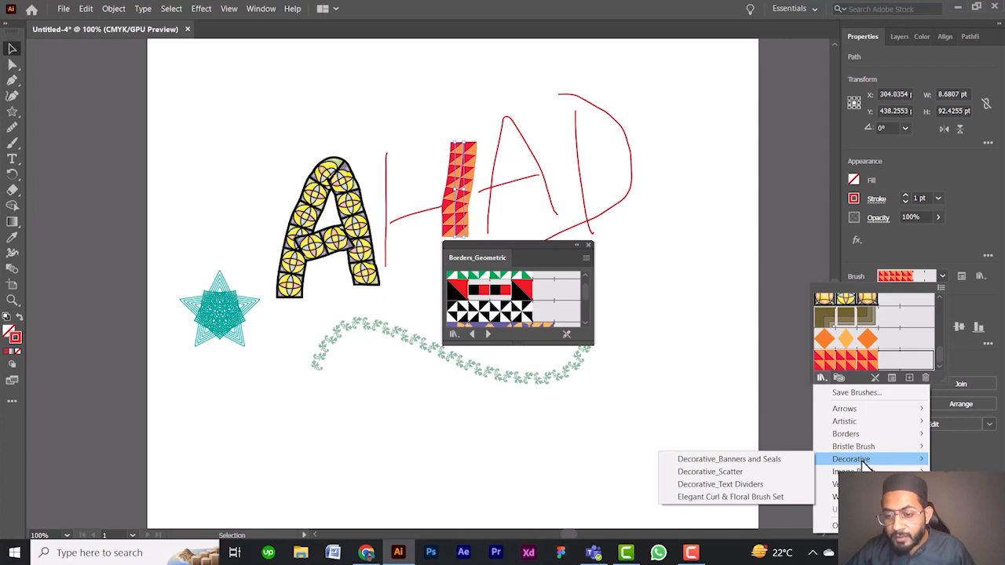
click(772, 462)
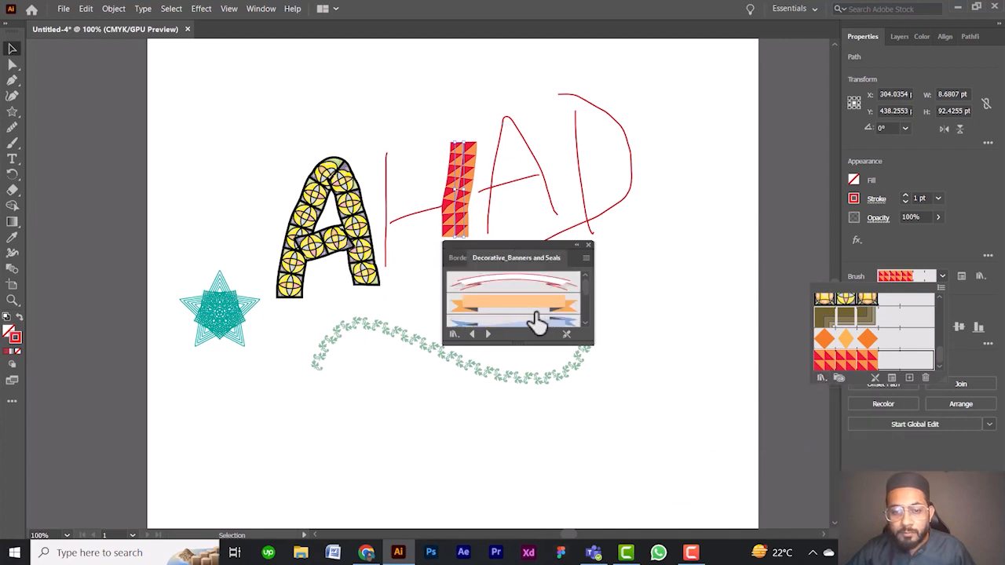
Try the orange banner brush on the wavy stroke, and apply the red-outlined banner brush
click(412, 338)
click(417, 348)
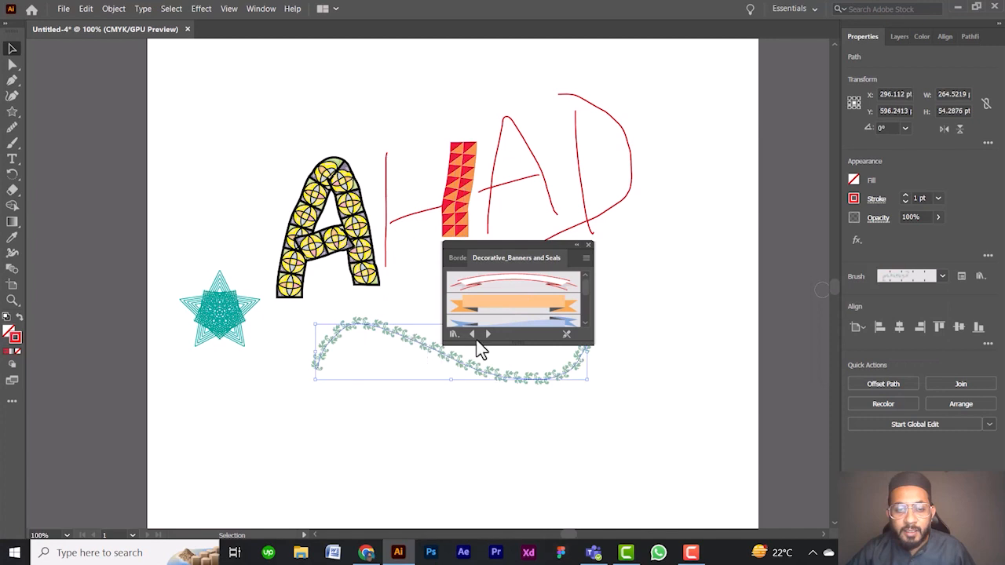
click(530, 306)
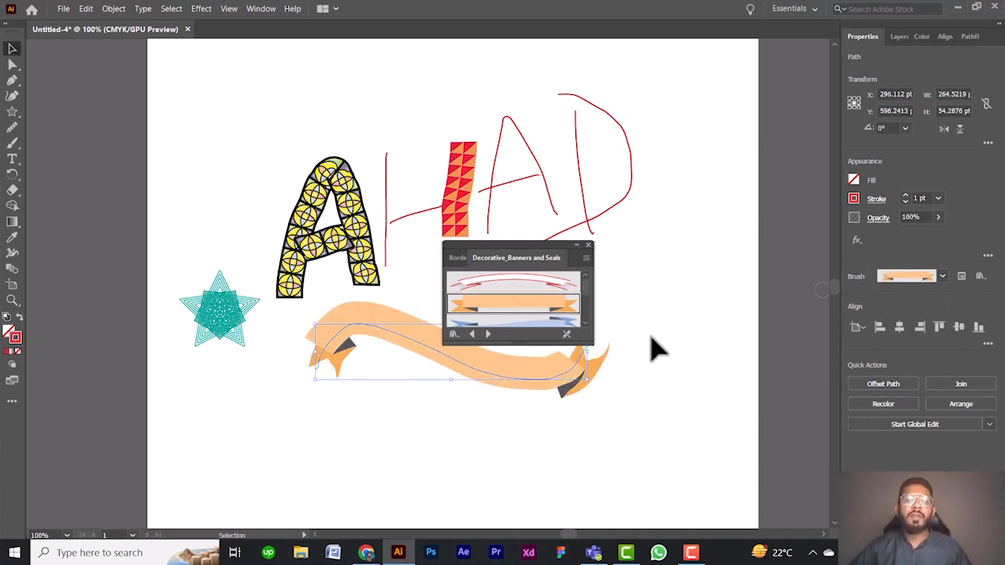
click(523, 286)
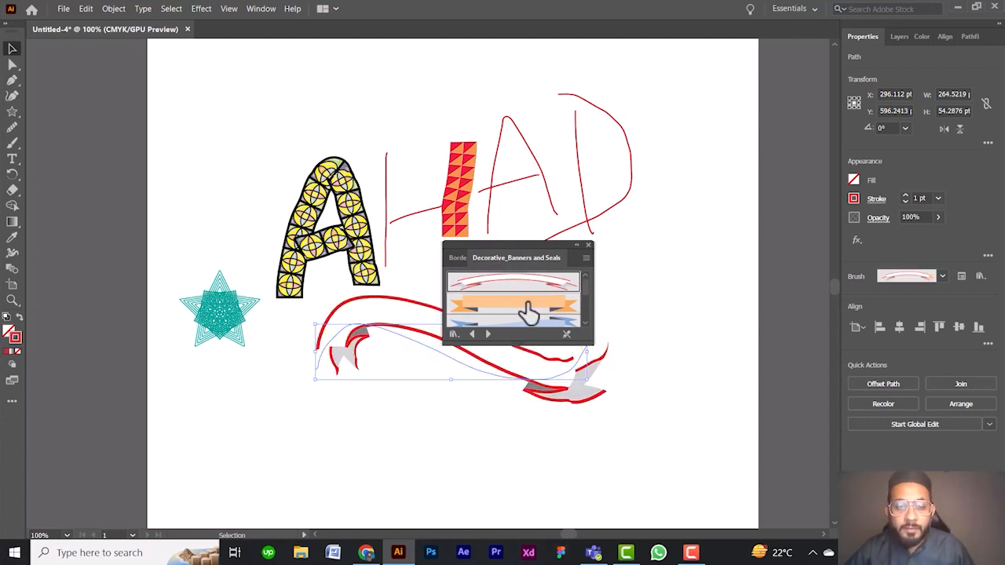
scroll(531, 302, down, 3)
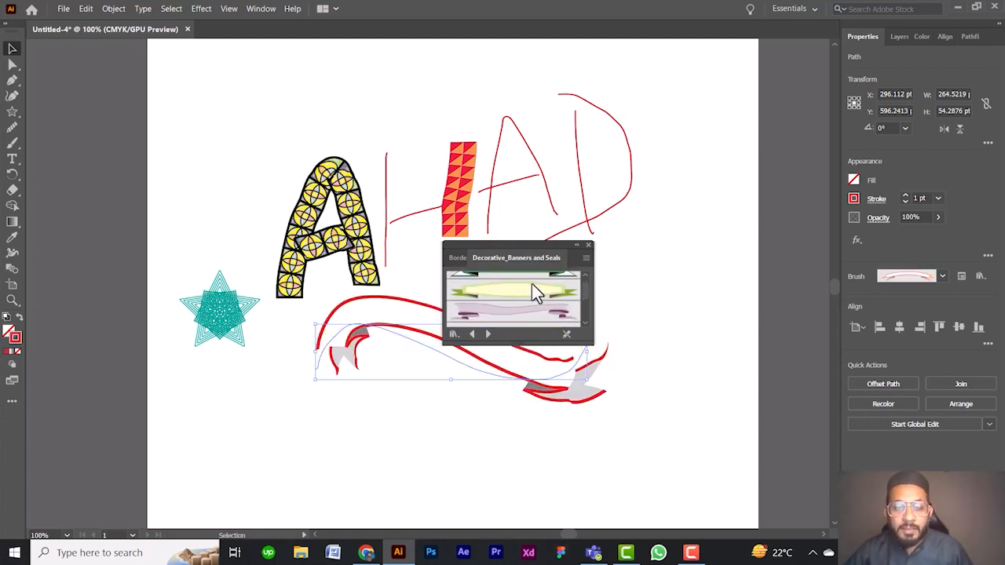
Try the pale yellow and green banner brush on the small star, and apply the orange banner brush
click(229, 318)
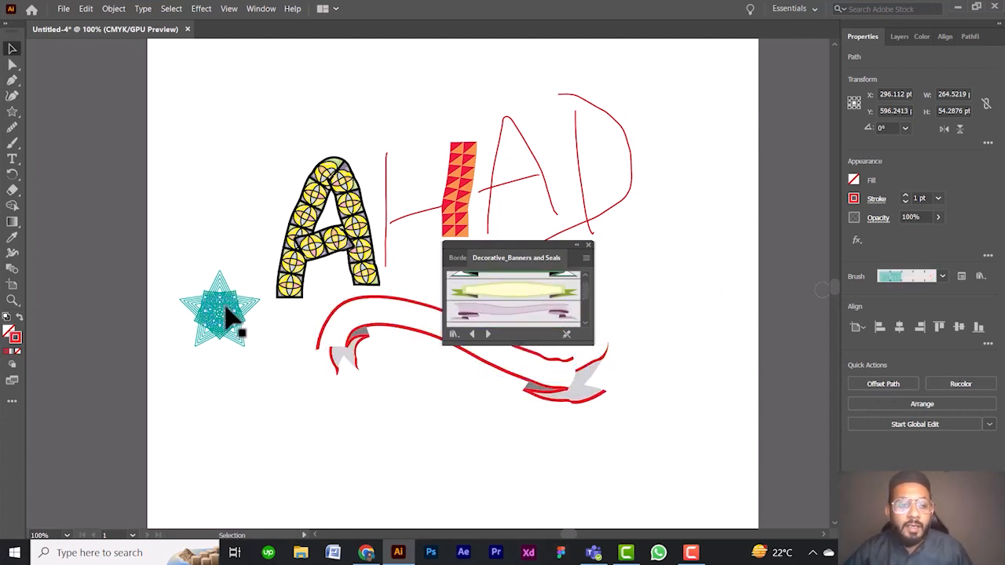
click(522, 295)
scroll(523, 299, up, 3)
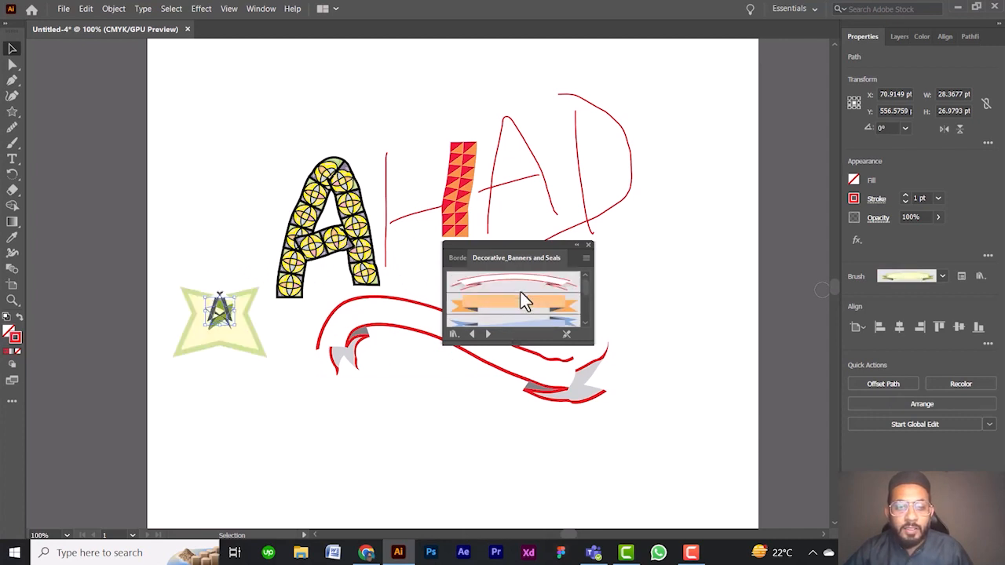
click(522, 303)
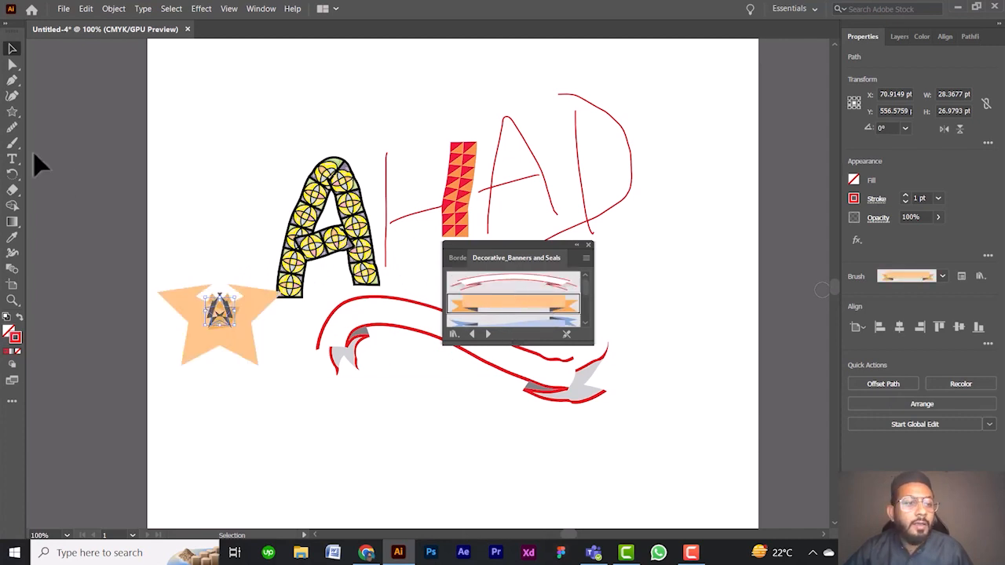
Draw a horizontal line segment about 249 pt long below the wavy banner and apply the orange banner brush to it
drag(12, 117, 75, 172)
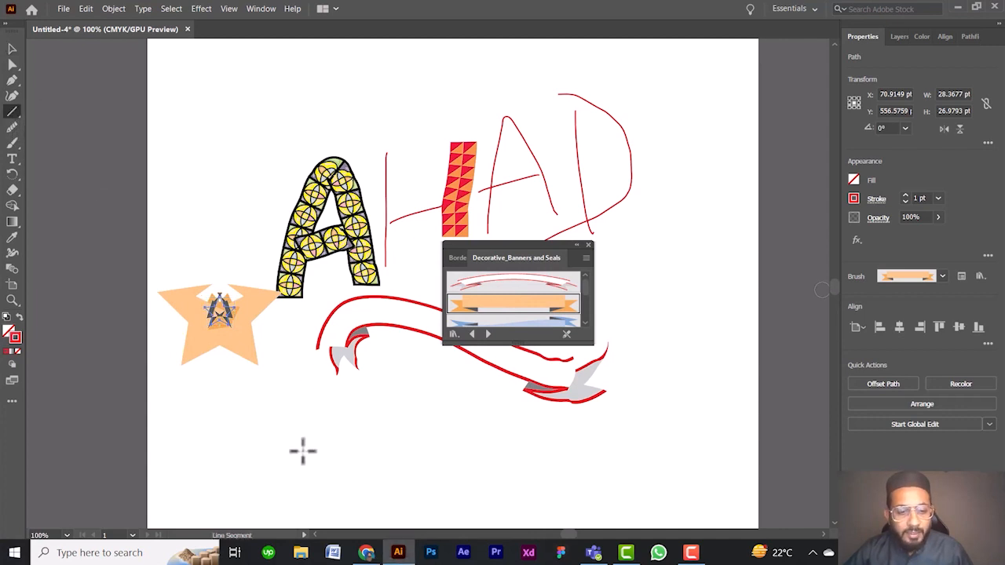
drag(301, 461, 558, 461)
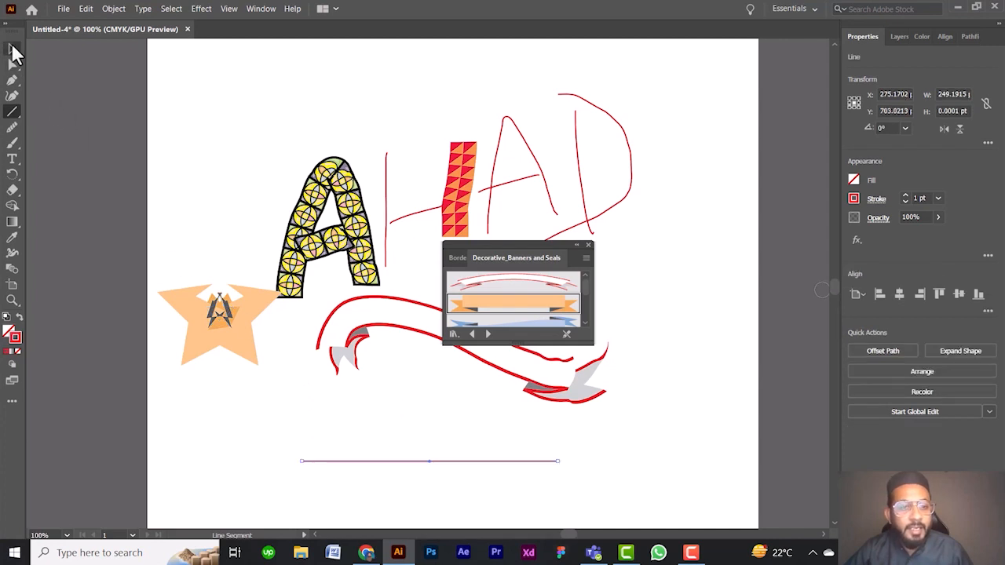
click(12, 50)
click(494, 307)
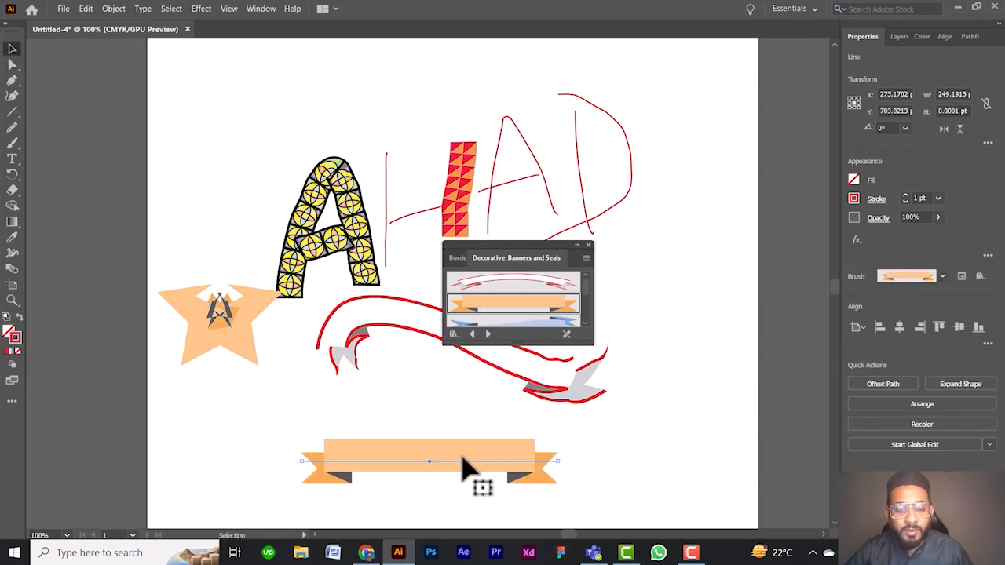
Try the white banner with green outline on the horizontal line, and apply the wavy blue banner brush
scroll(539, 307, down, 1)
click(537, 290)
click(538, 311)
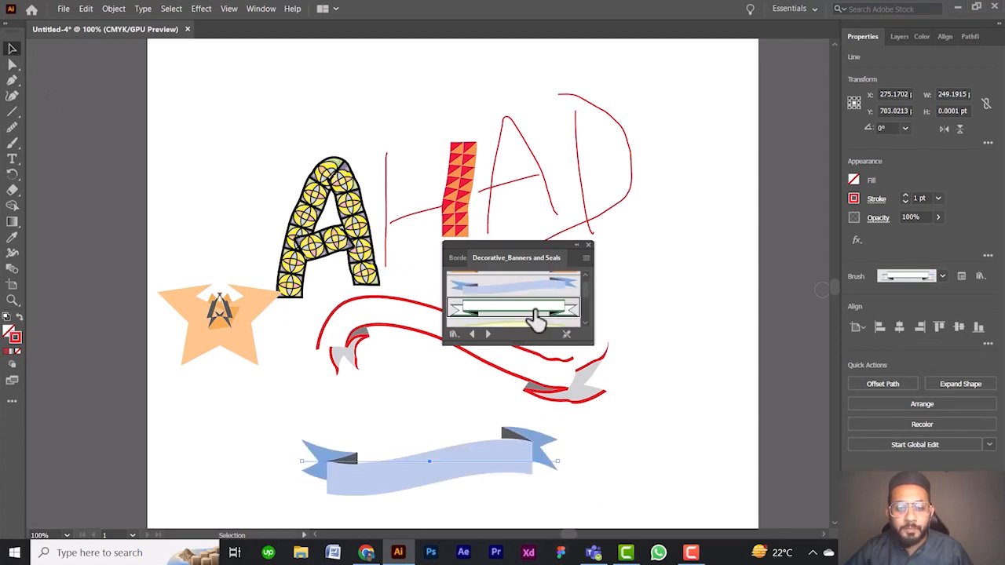
click(536, 292)
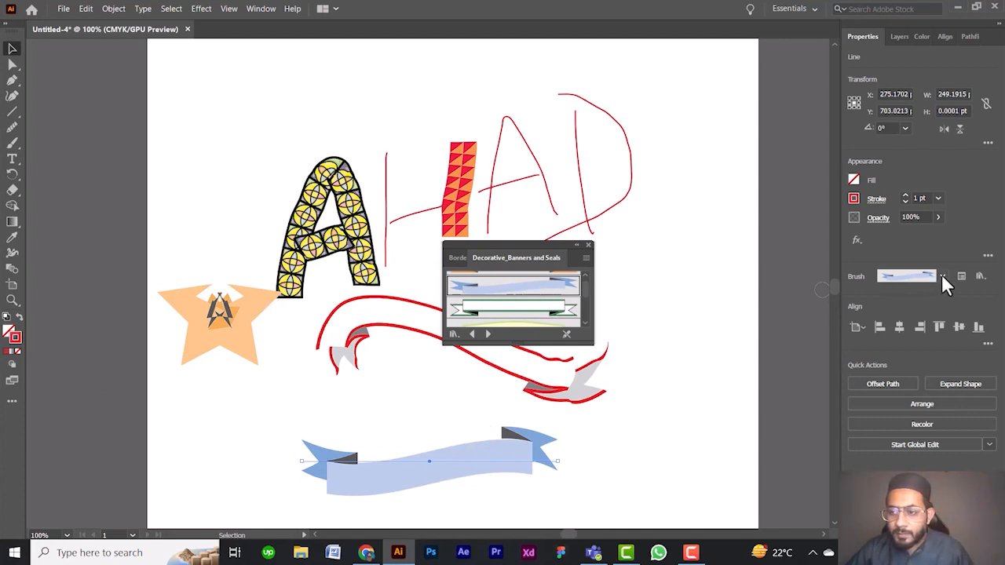
click(385, 396)
click(417, 480)
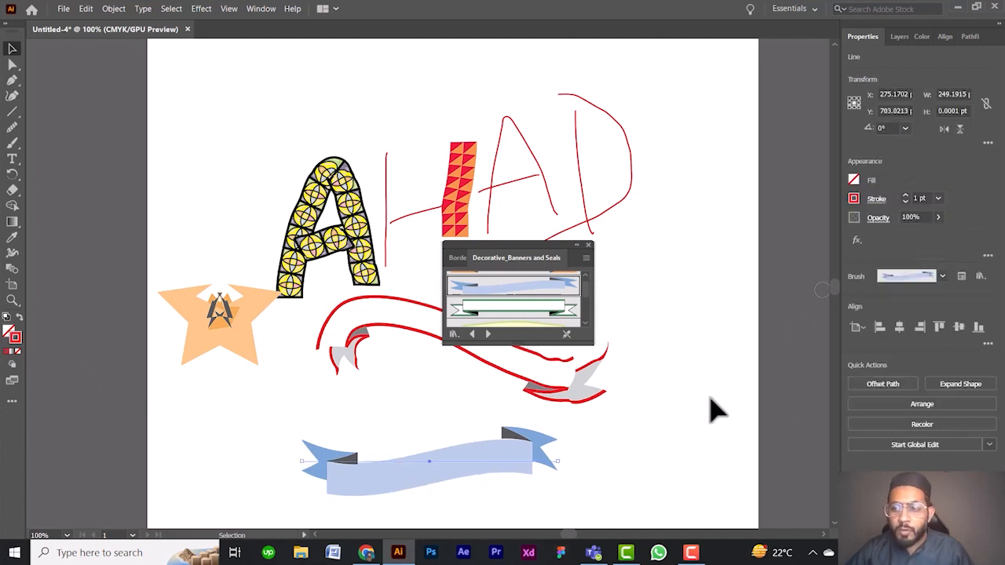
Remove the banner brush from the horizontal line and browse the document's brushes
click(941, 277)
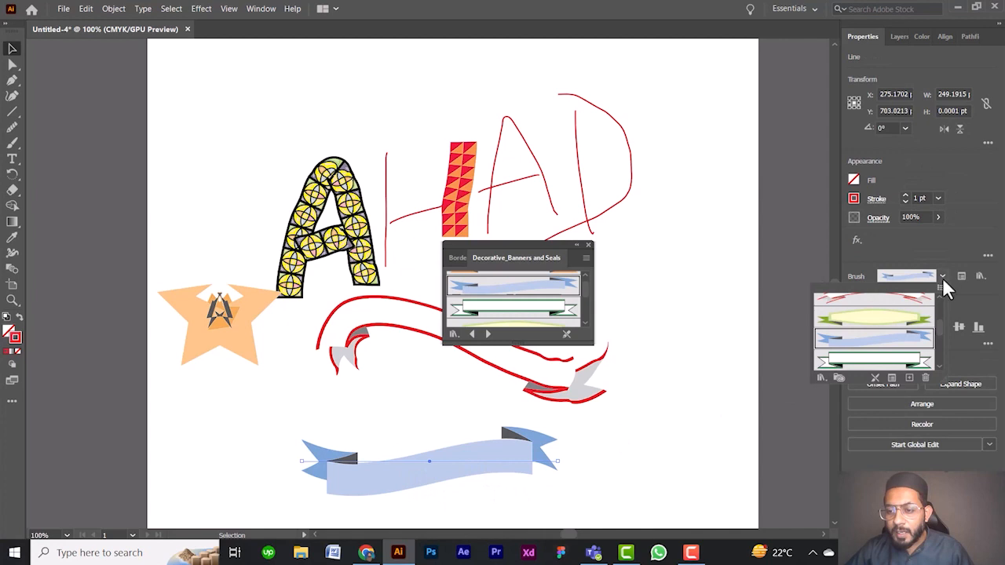
click(876, 378)
scroll(887, 357, down, 5)
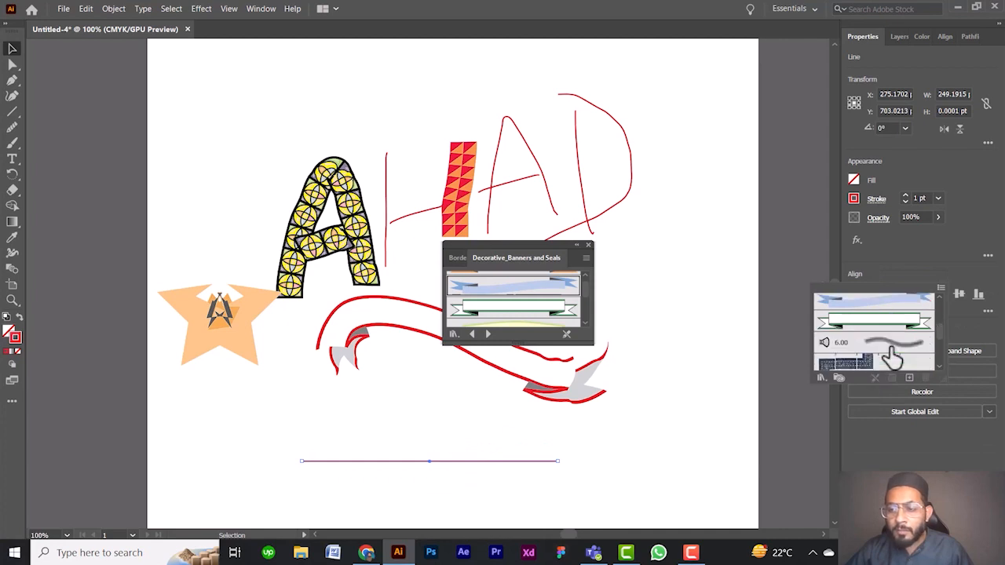
Switch to the Decorative_Scatter brush library and try the 3D Geometric 4, 5 and 6 brushes on the horizontal line
scroll(891, 357, down, 3)
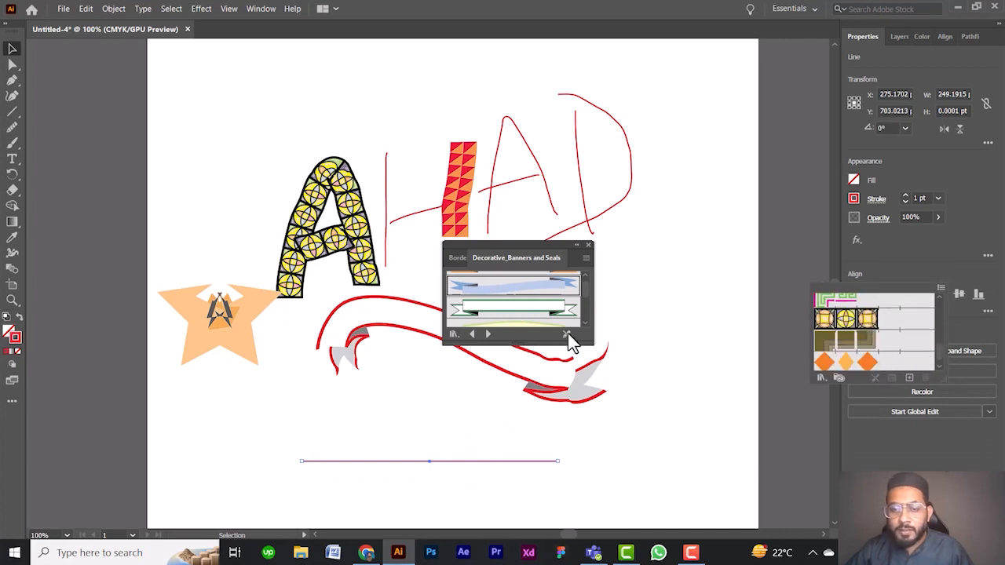
click(487, 334)
click(525, 284)
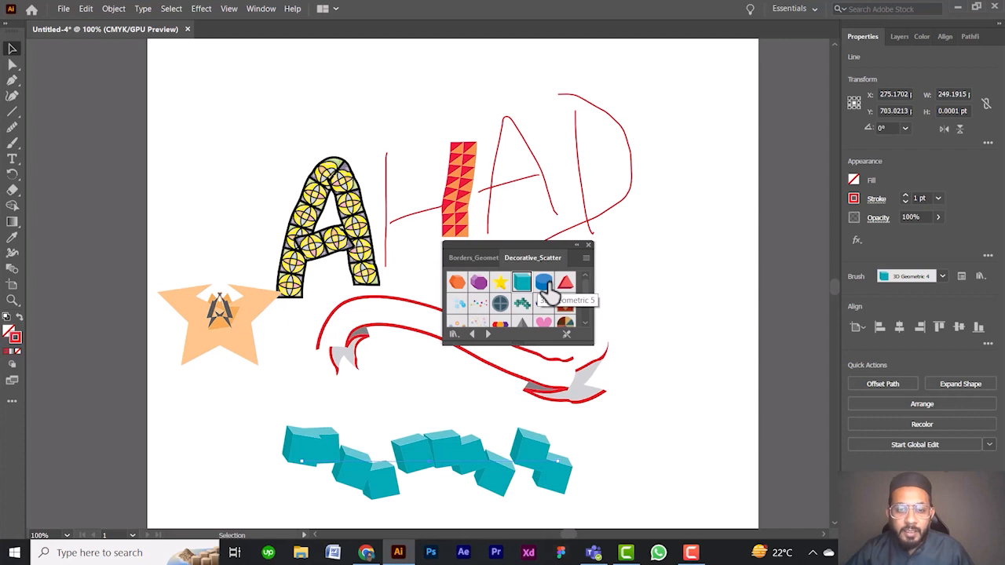
click(545, 284)
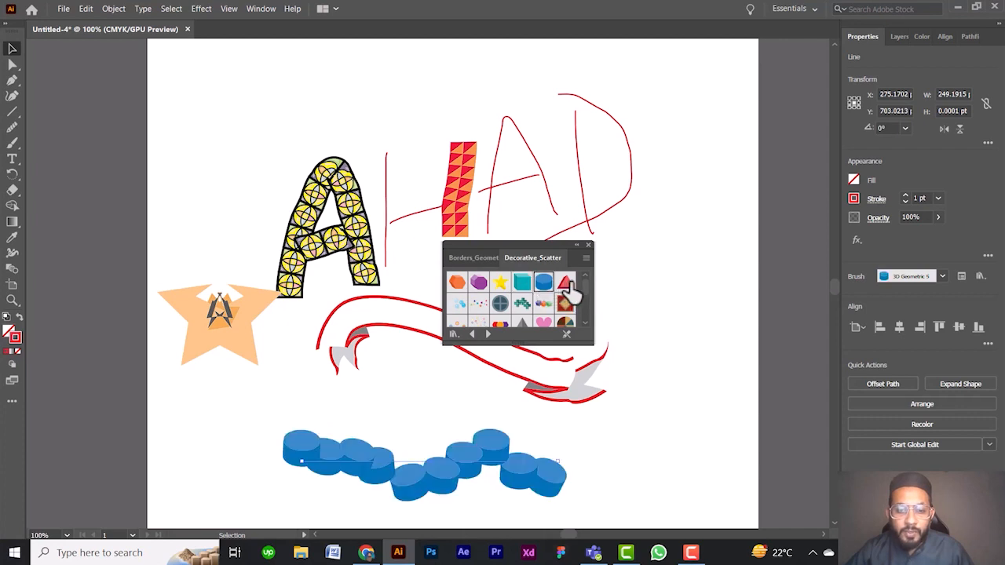
click(566, 283)
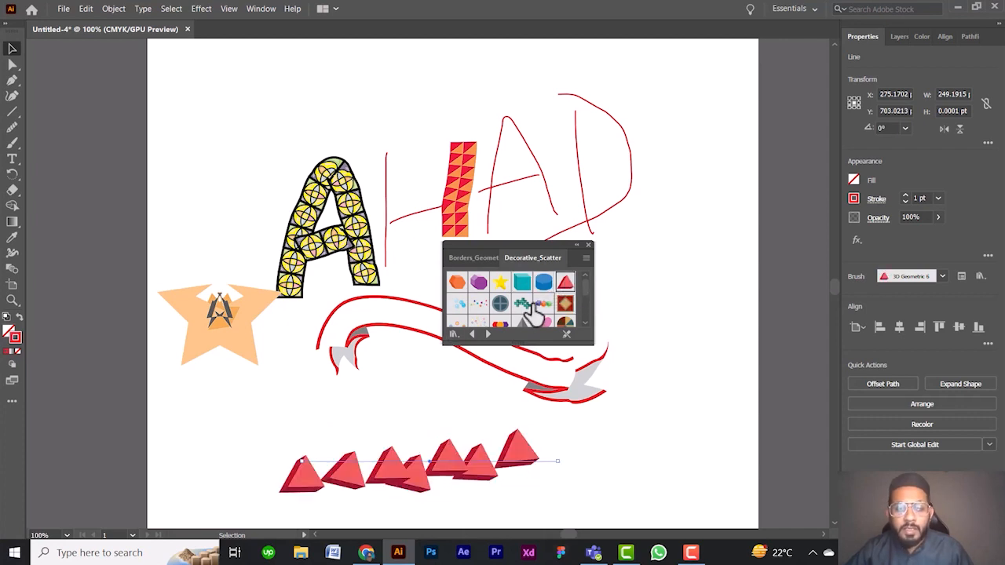
Apply the Hearts scatter brush to the horizontal line and make several overlapping copies of it below the wavy banner
scroll(533, 310, down, 2)
click(543, 287)
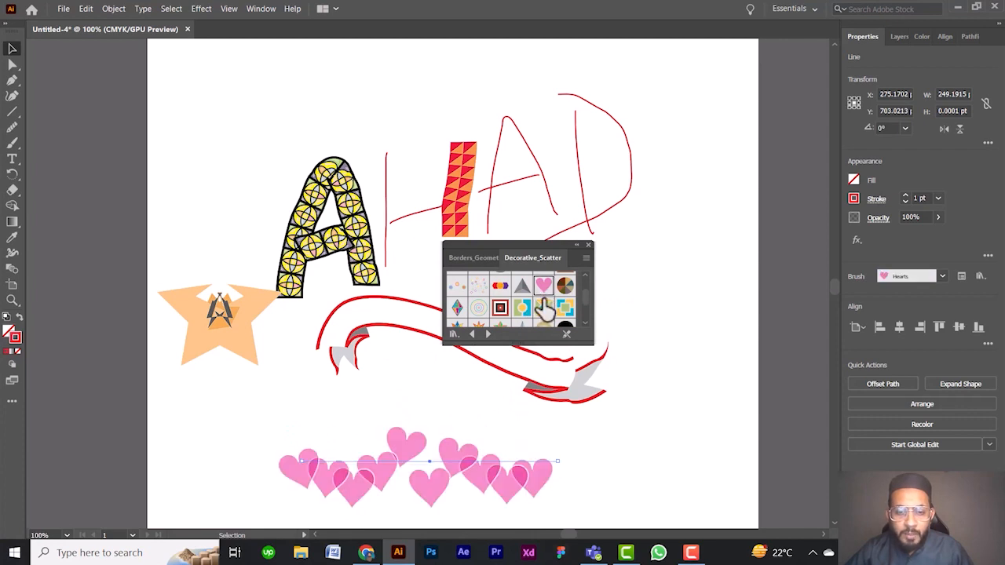
drag(505, 481, 508, 464)
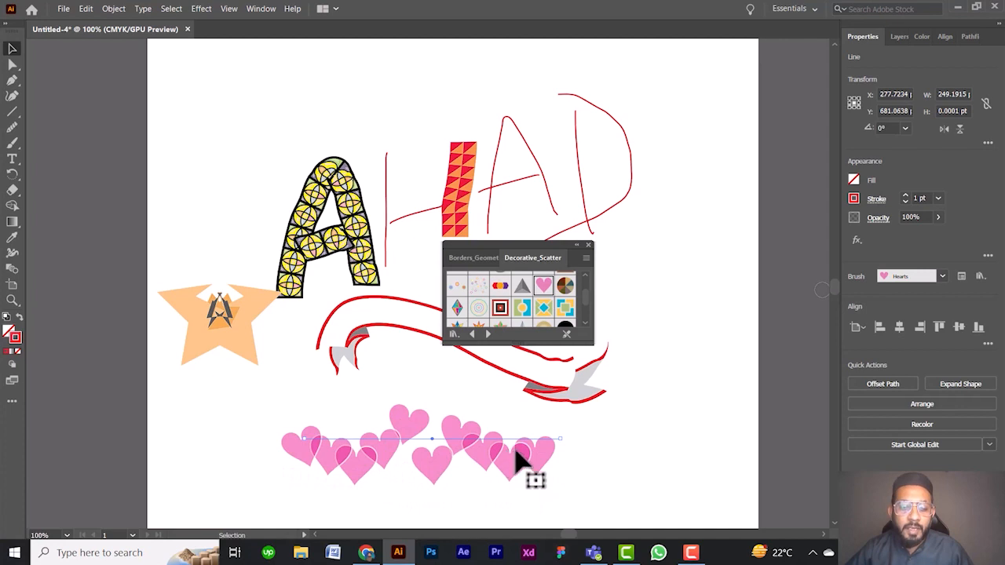
drag(503, 463, 445, 440)
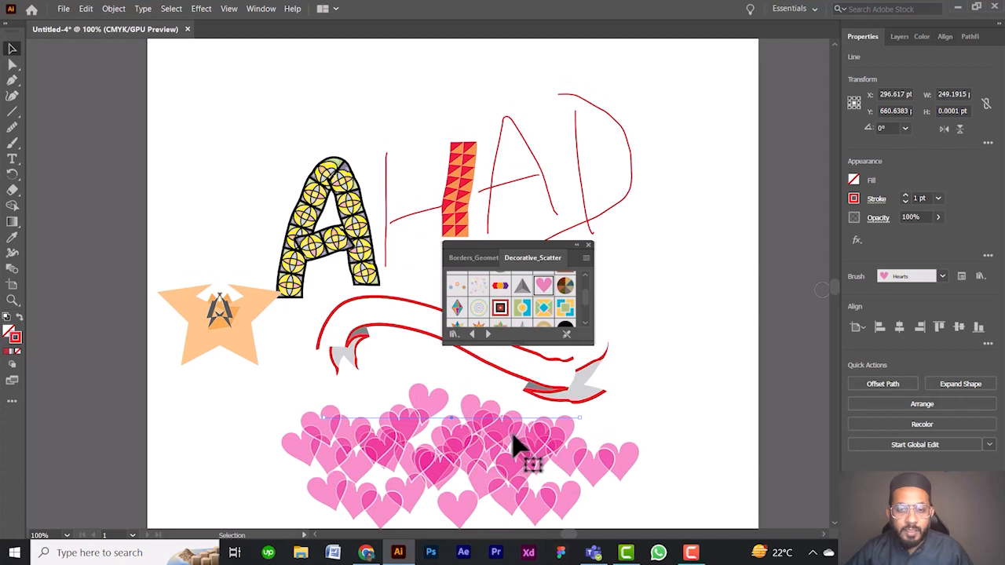
Try the Square with Diamond brush on the selected line of hearts, apply the Rings brush, and browse the remaining scatter brushes
click(544, 309)
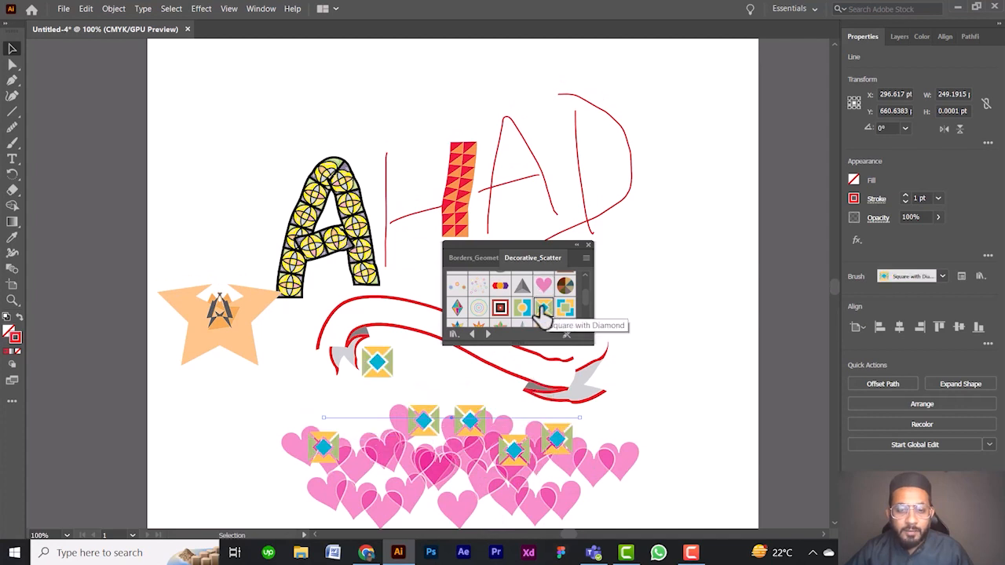
click(479, 310)
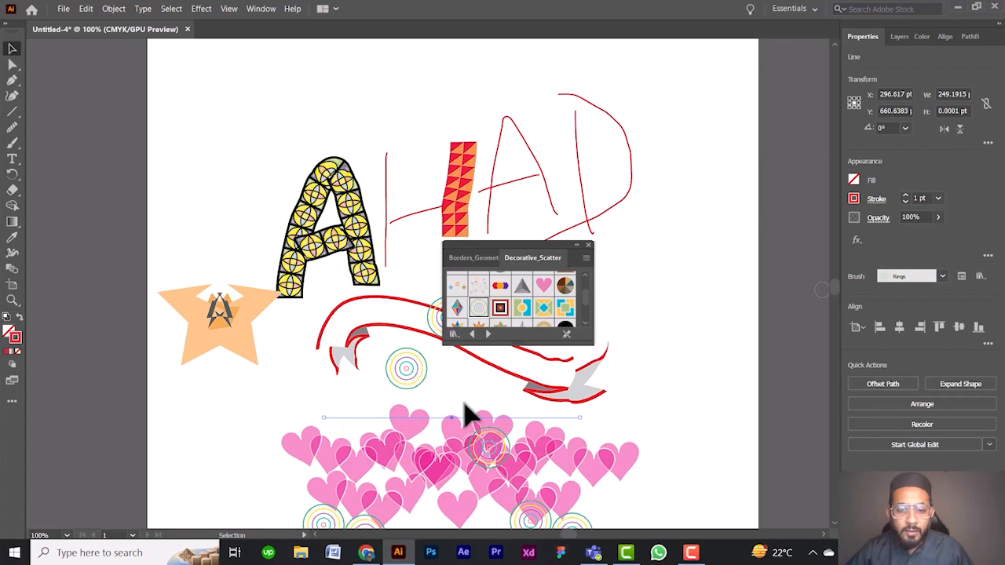
scroll(481, 403, down, 3)
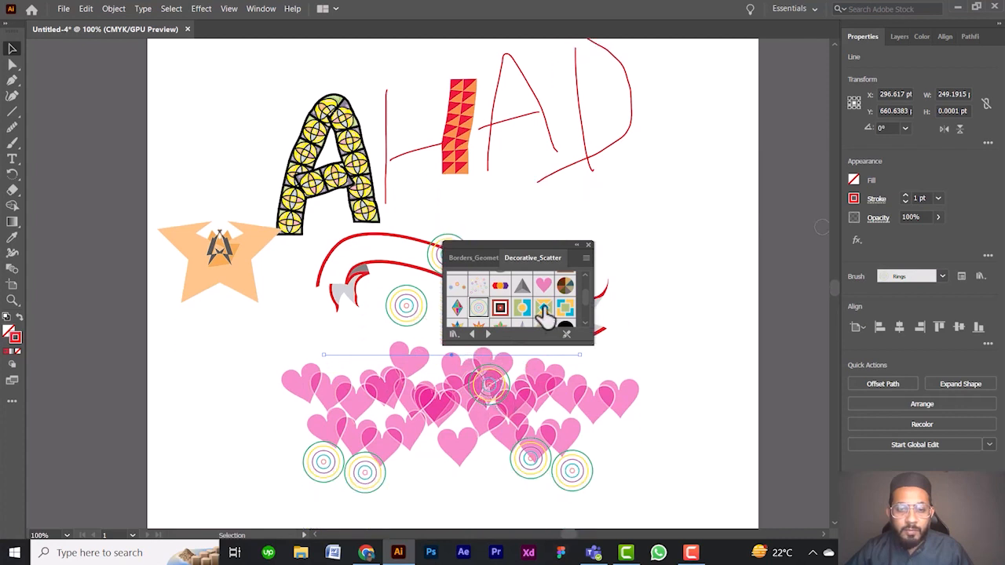
scroll(545, 318, down, 3)
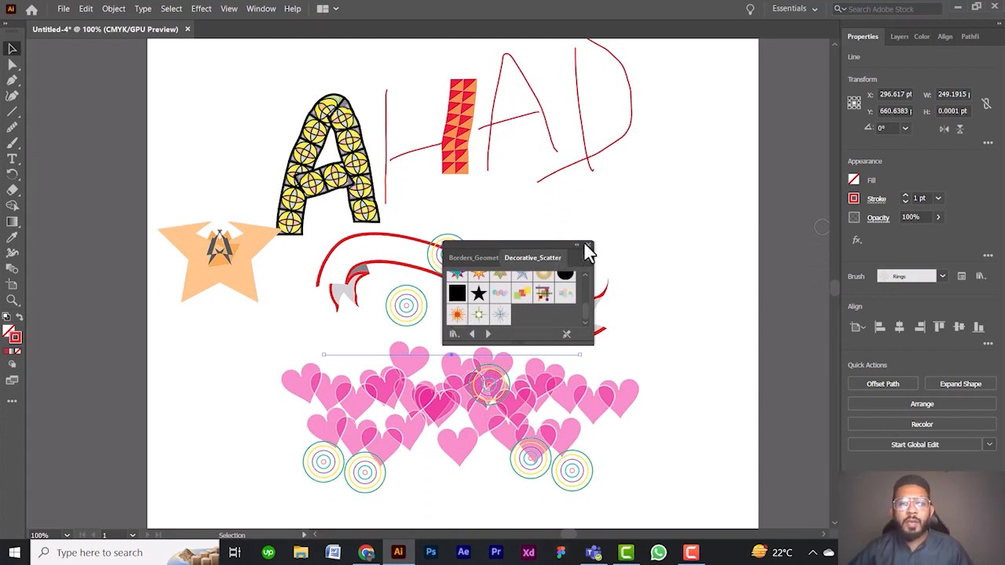
Move the brush library off the artwork and delete everything on the artboard
mouse_move(542, 253)
mouse_down()
mouse_move(736, 289)
mouse_move(790, 357)
mouse_move(797, 316)
mouse_up()
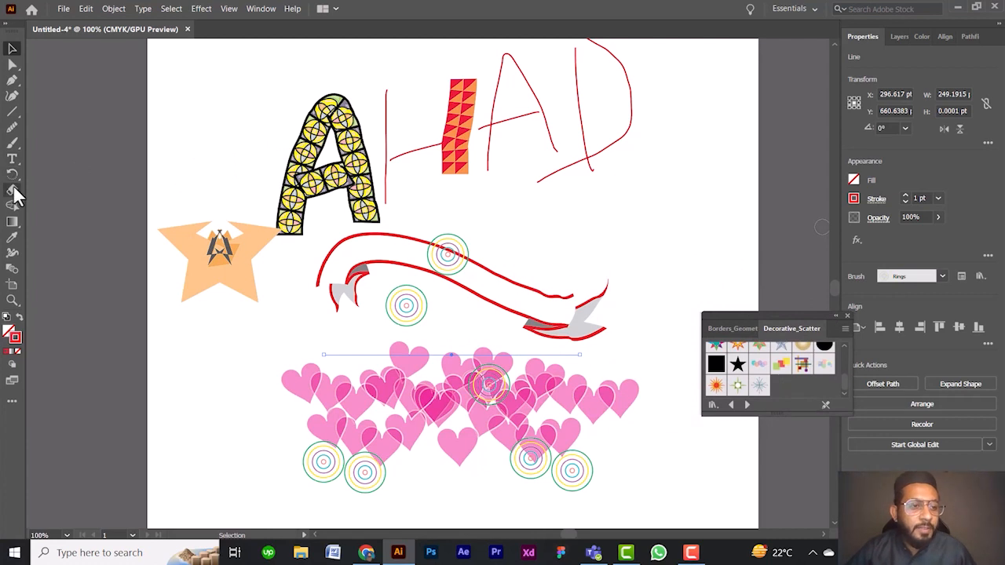
scroll(186, 157, down, 3)
drag(193, 99, 351, 277)
key(Delete)
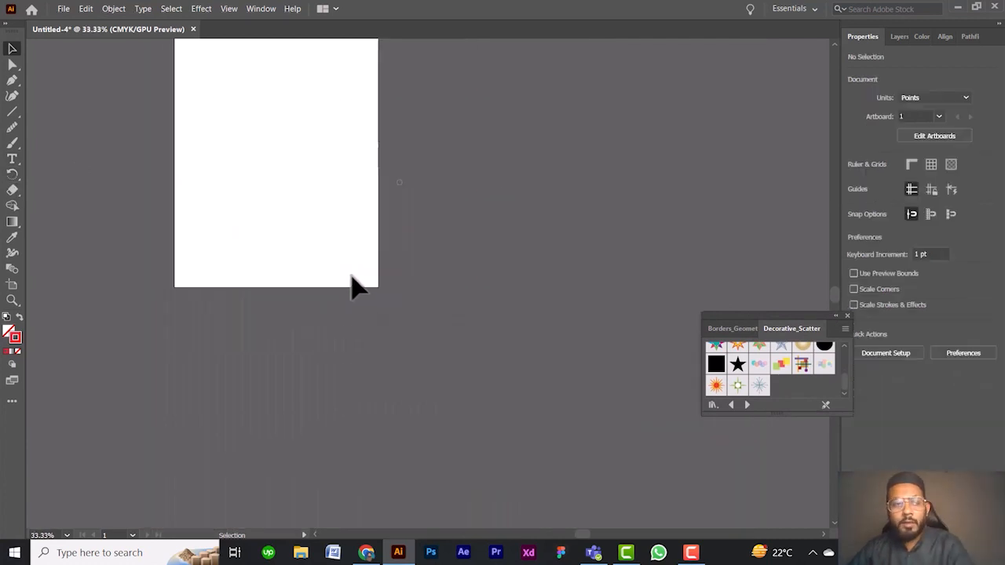
Paint a closed, roughly circular loop with the Blob Brush tool in the upper part of the artboard
right_click(15, 147)
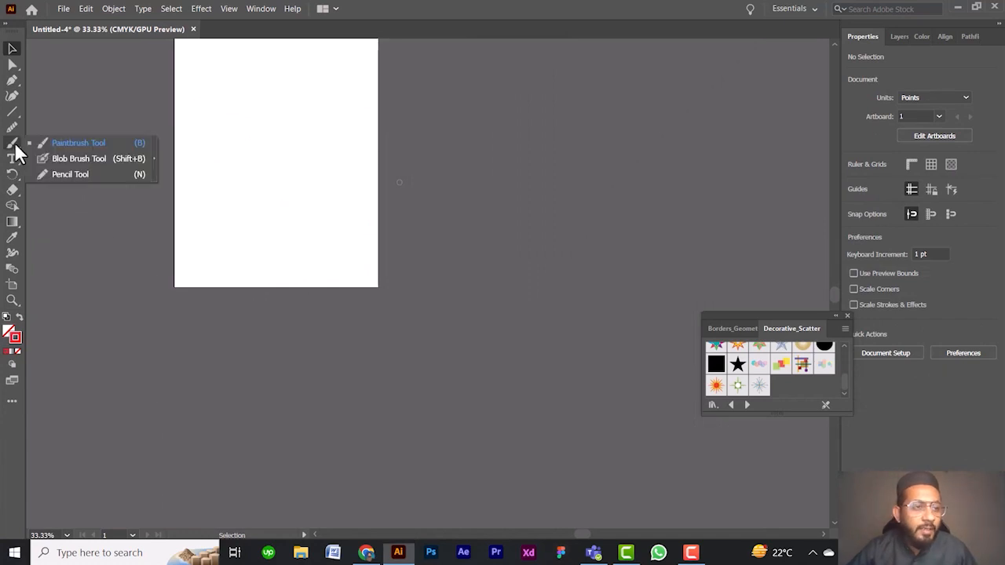
click(69, 159)
scroll(223, 169, up, 2)
scroll(223, 169, up, 1)
mouse_move(228, 166)
mouse_down()
mouse_move(296, 136)
mouse_move(356, 143)
mouse_move(378, 191)
mouse_move(349, 244)
mouse_move(298, 255)
mouse_move(250, 227)
mouse_move(237, 164)
mouse_up()
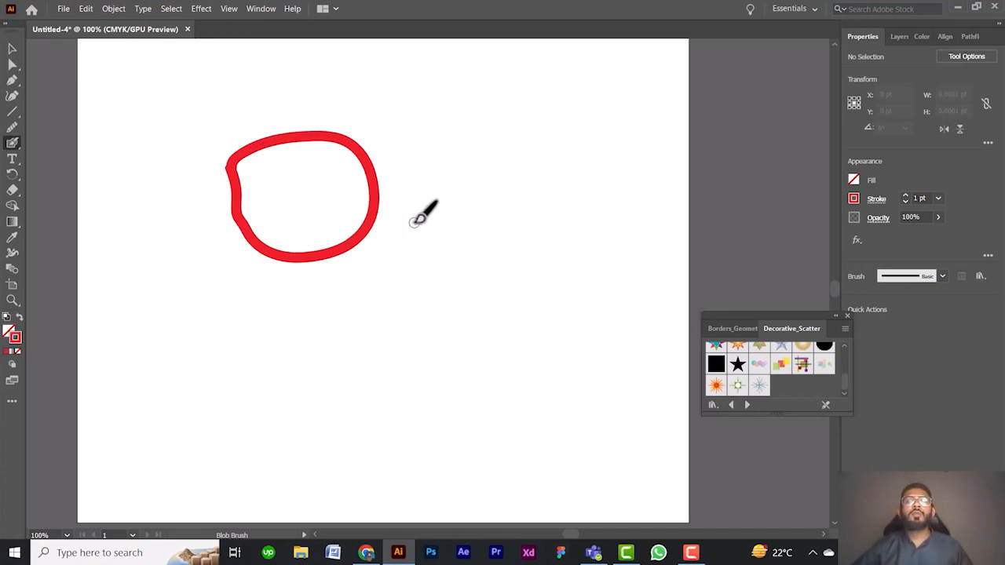
Paint a loop with the Paintbrush tool and the Rings brush beside the red Blob Brush loop
click(11, 145)
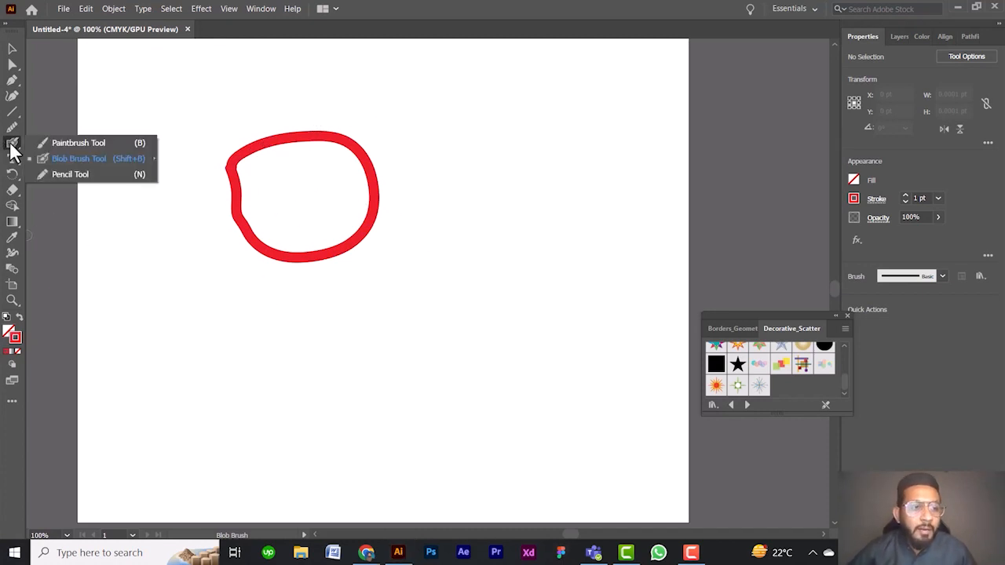
click(75, 143)
mouse_move(439, 142)
mouse_down()
mouse_move(504, 132)
mouse_move(531, 163)
mouse_move(530, 201)
mouse_move(507, 223)
mouse_move(466, 231)
mouse_move(430, 217)
mouse_move(419, 168)
mouse_move(447, 135)
mouse_up()
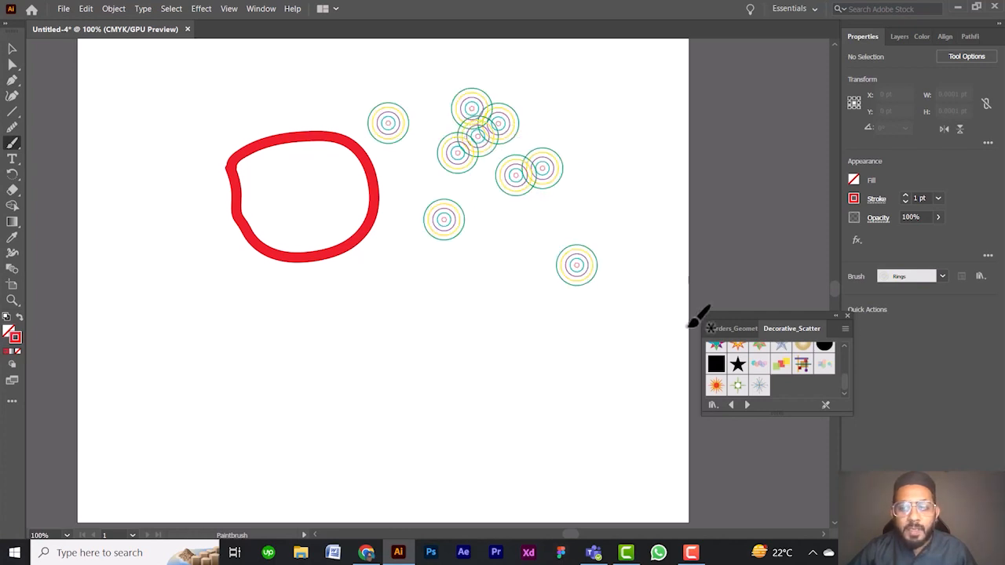
Choose the 15 pt. Round brush, and undo the loop painted with the Rings brush
click(942, 277)
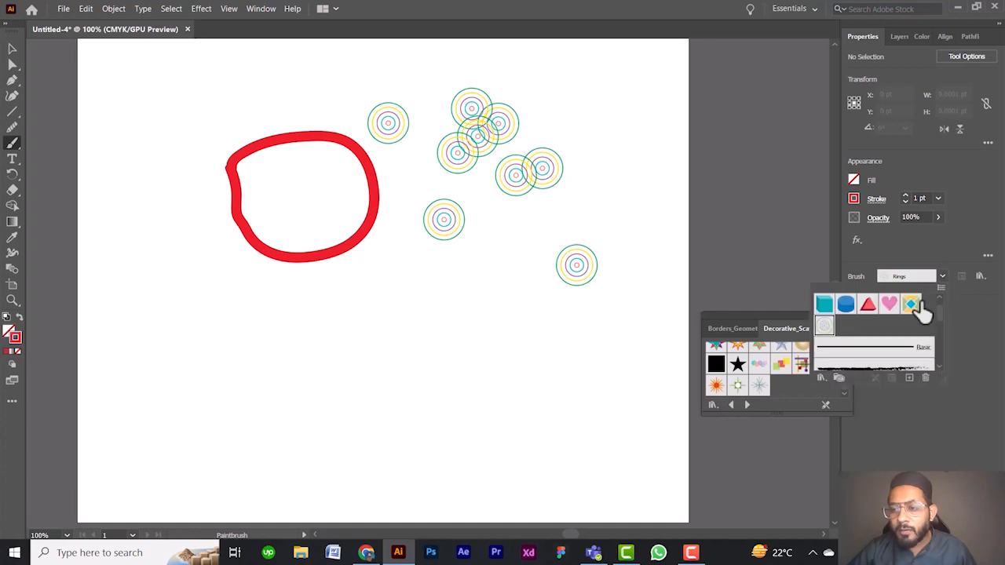
scroll(923, 310, up, 2)
click(846, 304)
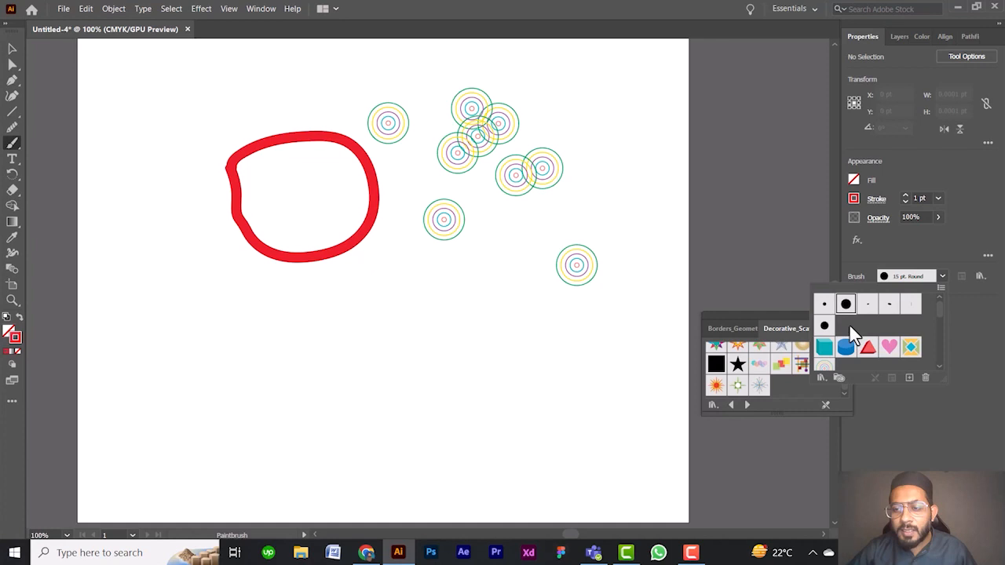
click(740, 217)
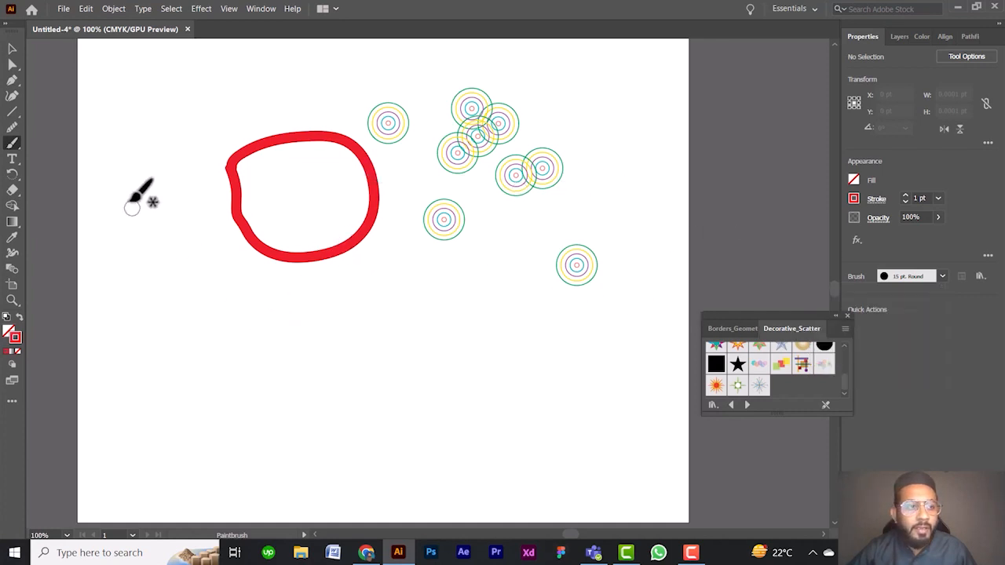
click(13, 49)
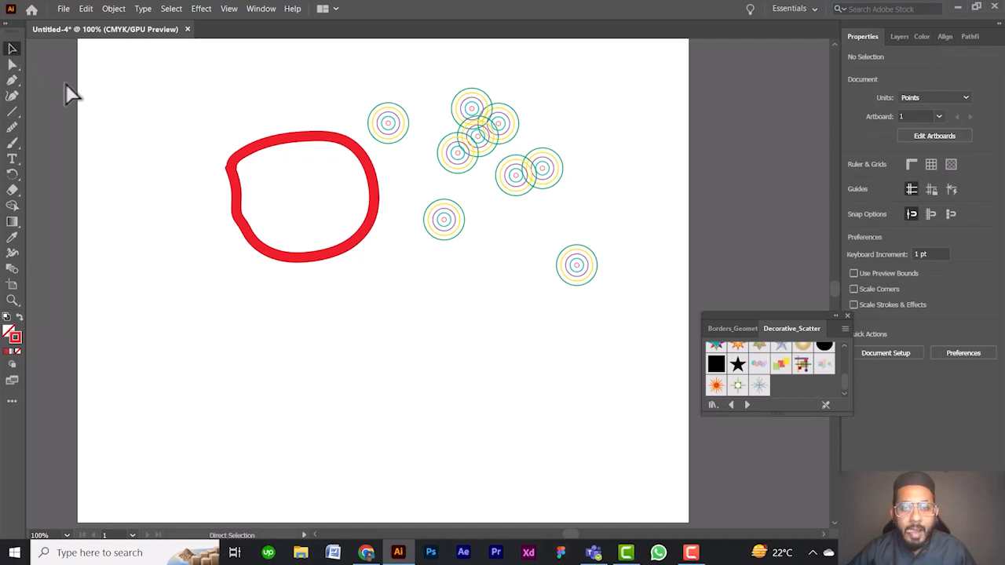
key(ctrl+z)
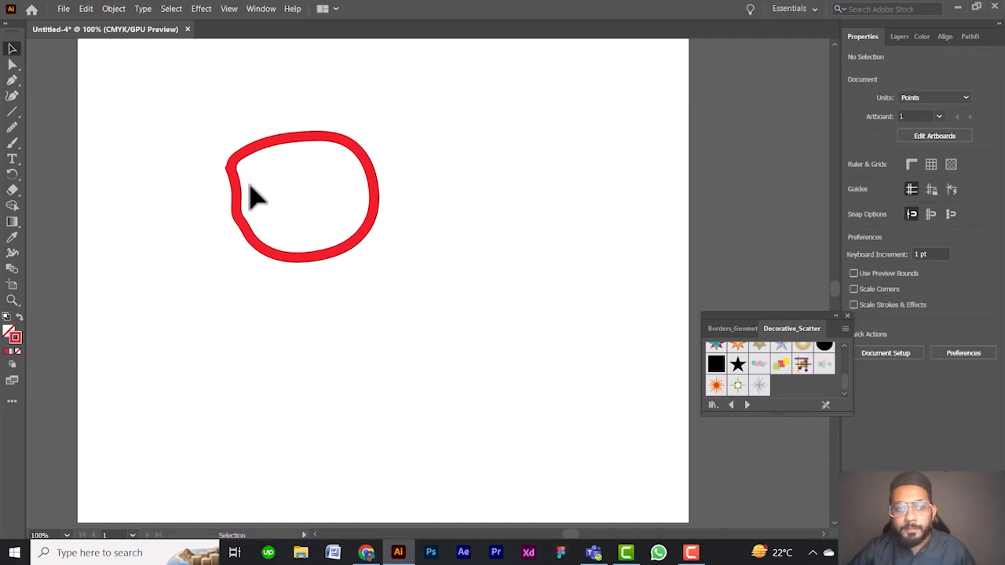
With the 15 pt. Round brush, paint a loop beside the first using the Paintbrush and another below it using the Blob Brush
click(13, 143)
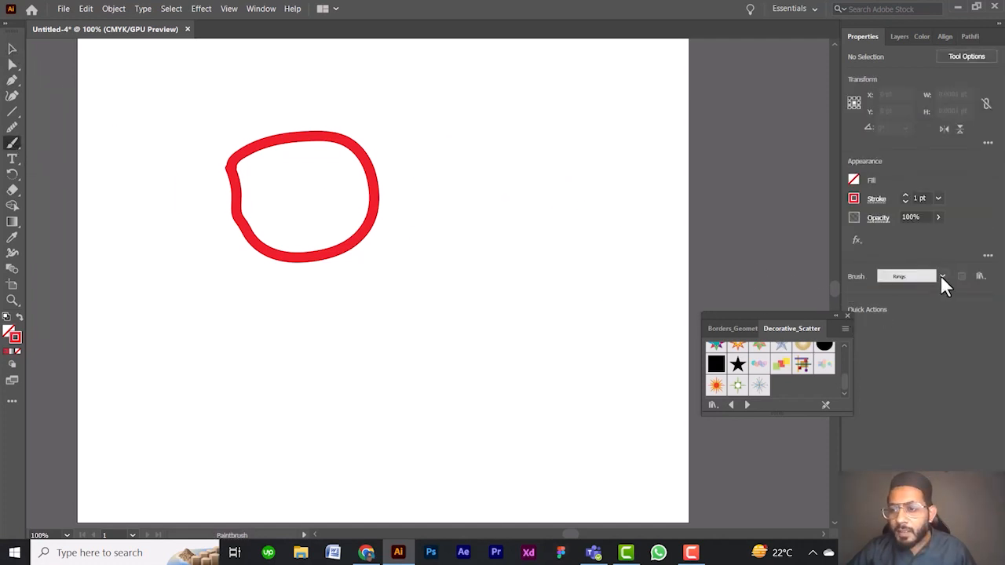
click(942, 278)
click(846, 297)
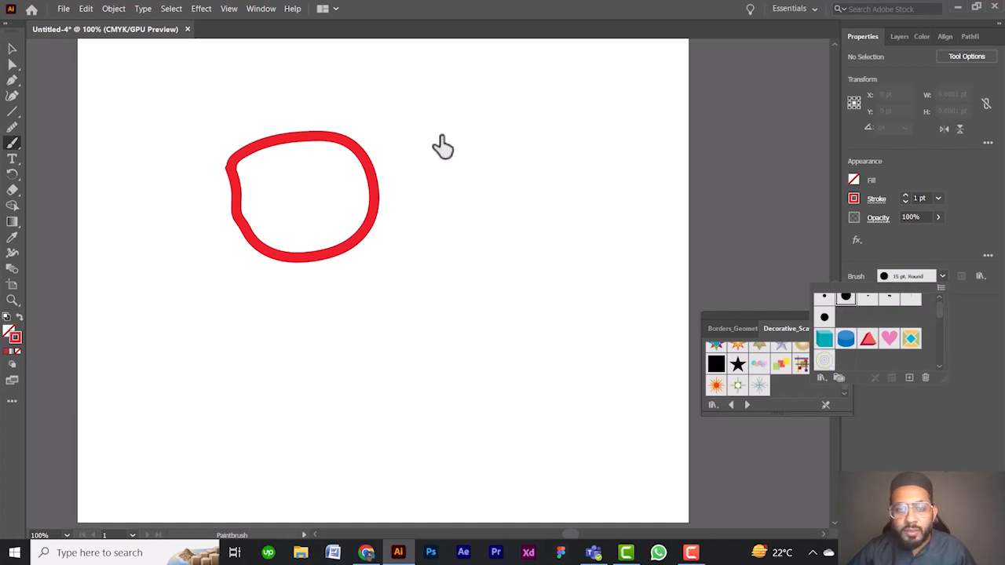
click(574, 227)
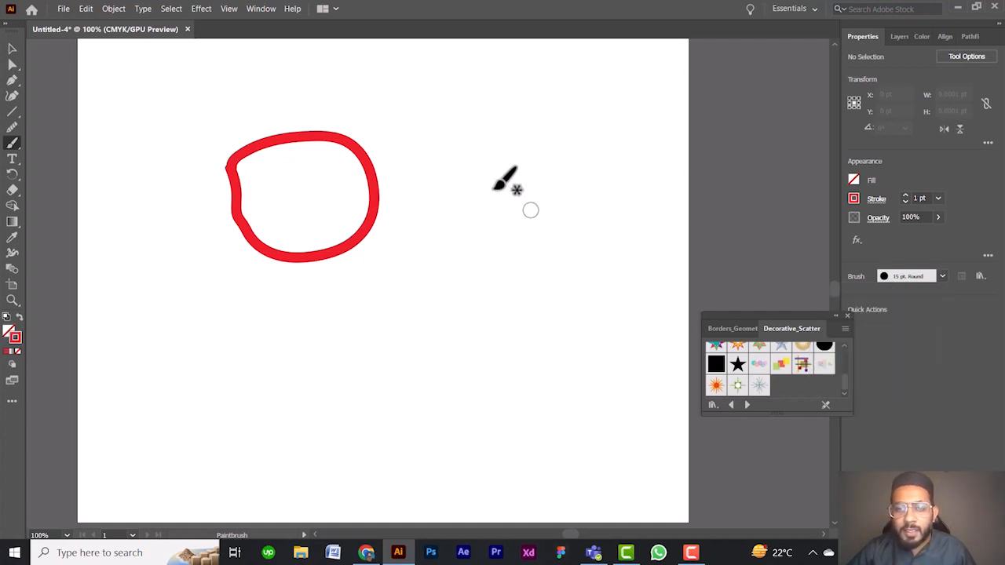
mouse_move(446, 148)
mouse_down()
mouse_move(523, 138)
mouse_move(555, 179)
mouse_move(557, 220)
mouse_move(499, 239)
mouse_move(457, 226)
mouse_move(438, 198)
mouse_move(460, 141)
mouse_up()
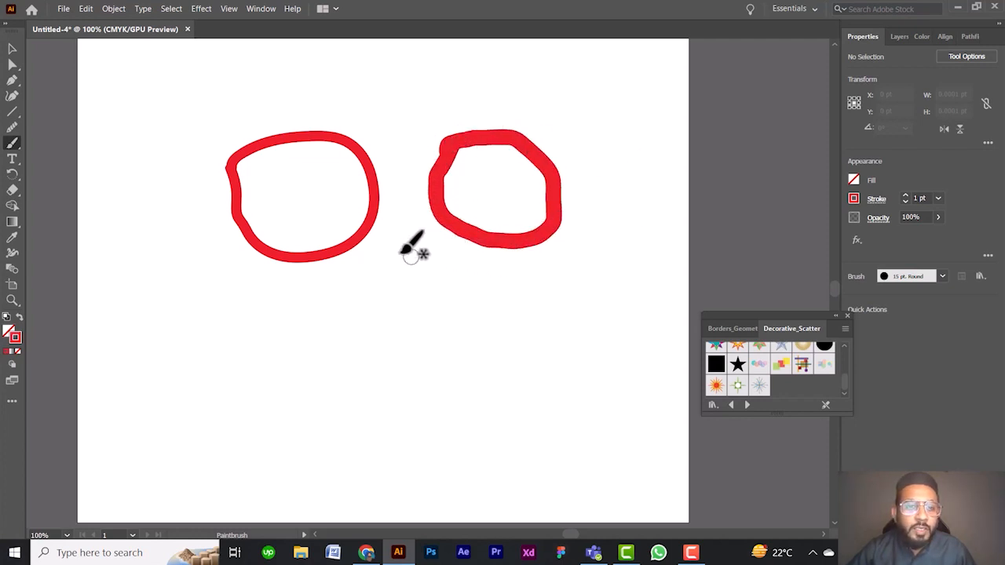
drag(9, 145, 47, 157)
mouse_move(446, 289)
mouse_down()
mouse_move(484, 277)
mouse_move(544, 284)
mouse_move(565, 315)
mouse_move(557, 353)
mouse_move(486, 367)
mouse_move(463, 350)
mouse_move(460, 280)
mouse_up()
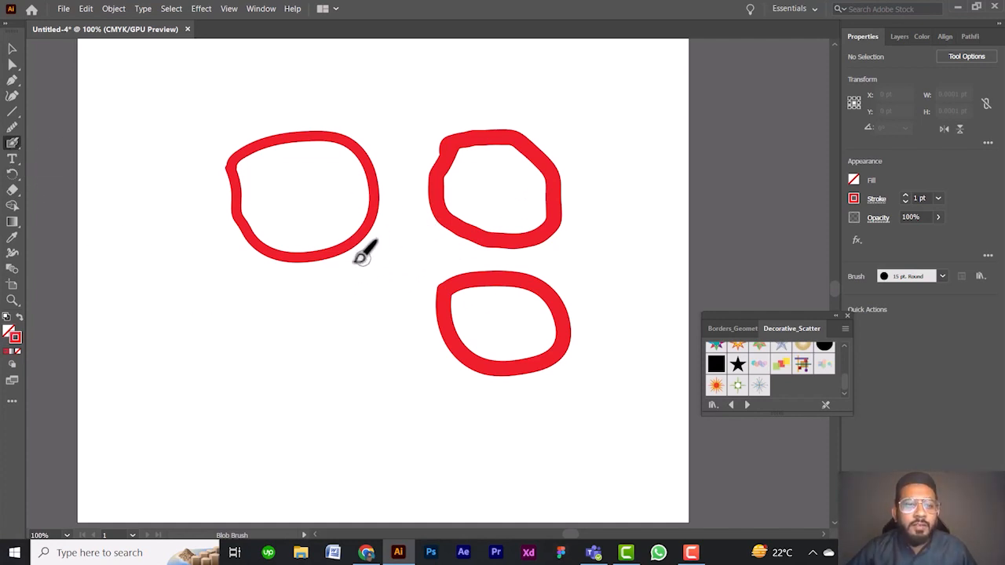
Paint a closed loop with the Paintbrush tool below the first red loop, undoing a smaller first attempt
click(13, 144)
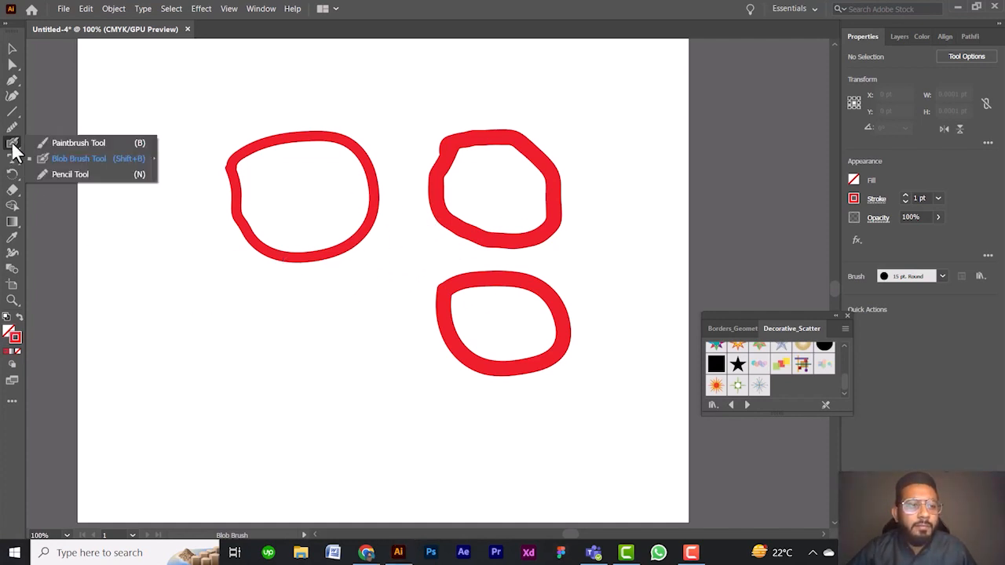
click(57, 144)
mouse_move(223, 312)
mouse_down()
mouse_move(249, 321)
mouse_move(239, 368)
mouse_move(208, 379)
mouse_move(192, 348)
mouse_move(221, 309)
mouse_up()
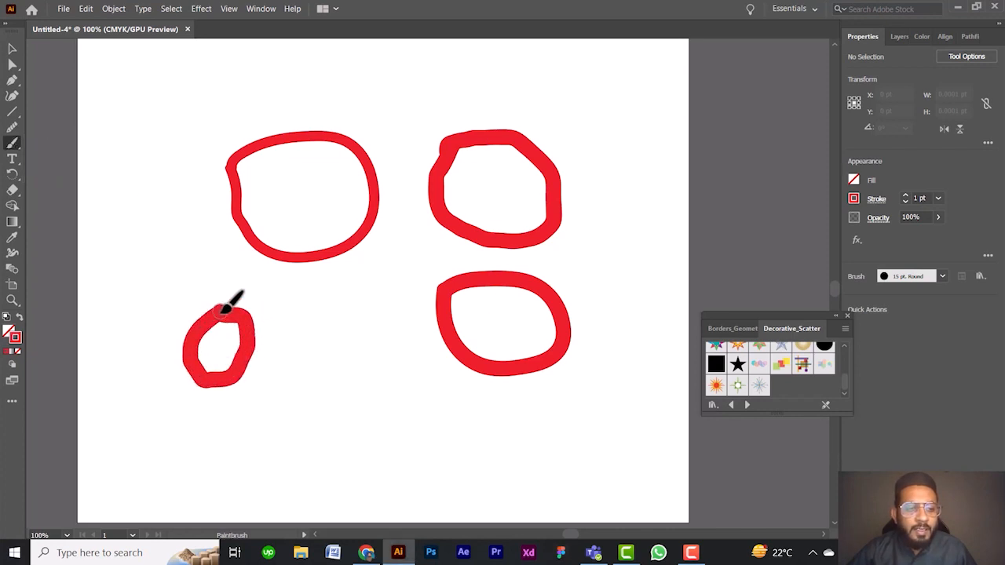
key(ctrl+z)
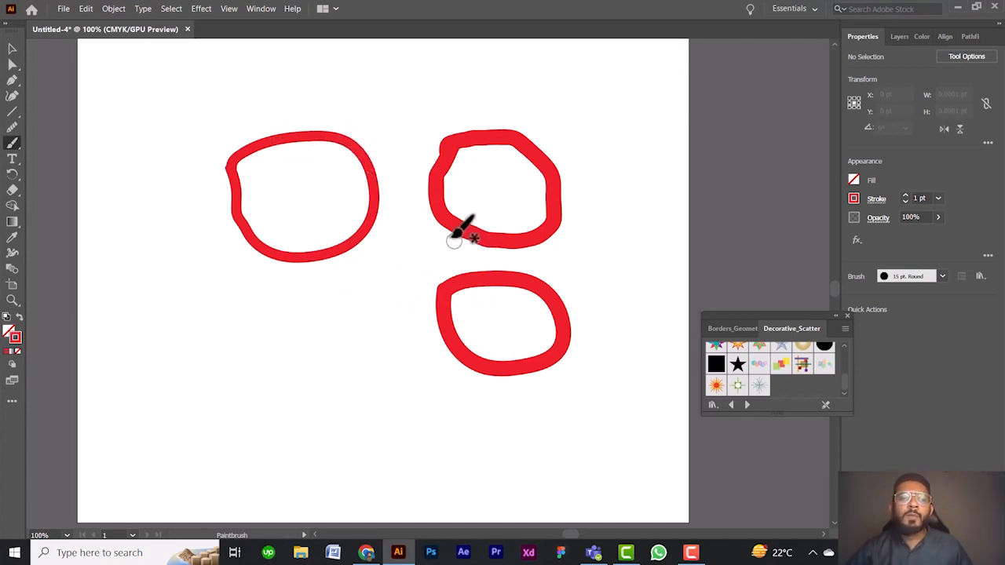
mouse_move(255, 320)
mouse_down()
mouse_move(339, 317)
mouse_move(345, 379)
mouse_move(275, 385)
mouse_move(245, 338)
mouse_move(255, 314)
mouse_move(348, 304)
mouse_up()
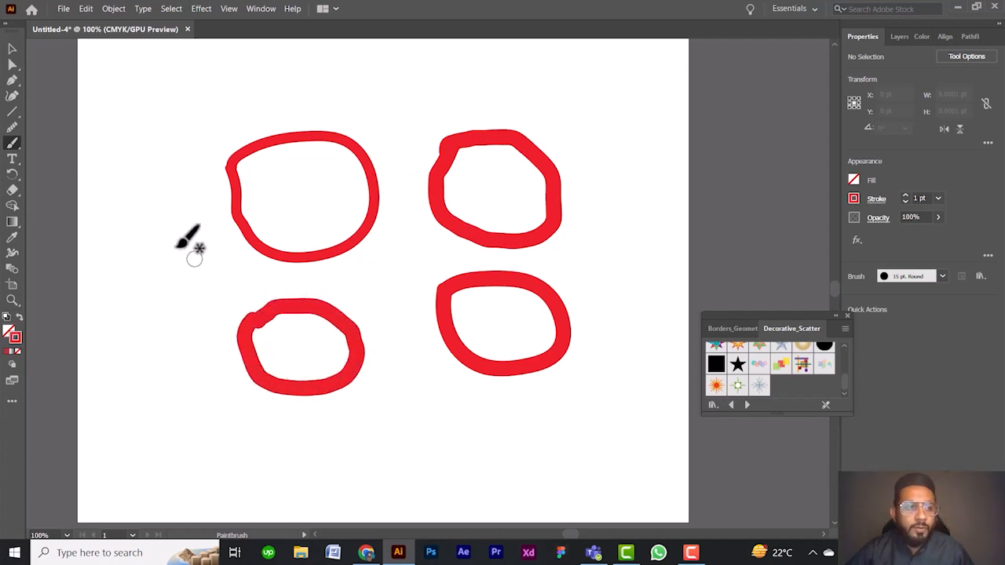
With the Blob Brush, paint a loop between and below the two lower loops and a rough rectangle above the first loop
click(12, 144)
click(63, 158)
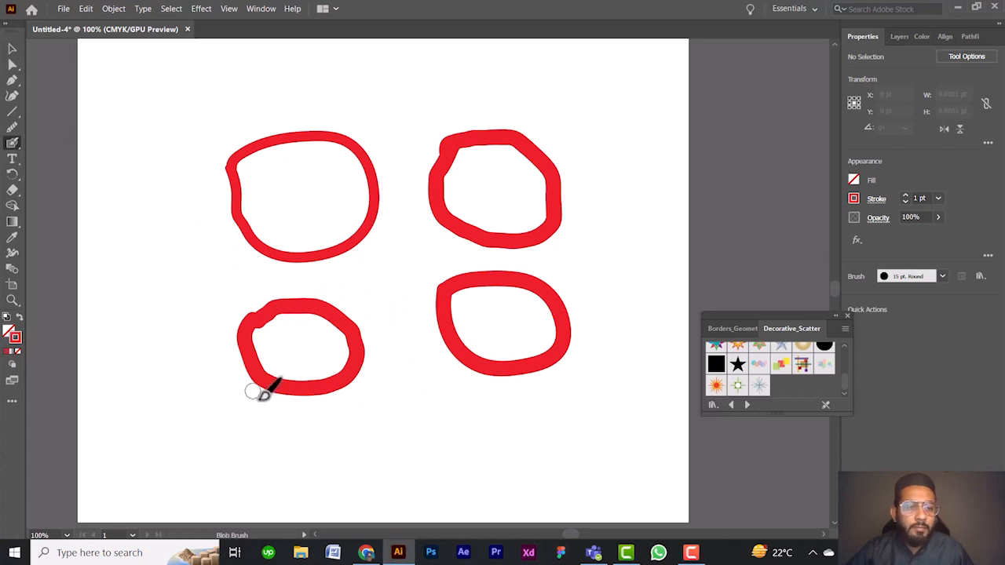
mouse_move(362, 426)
mouse_down()
mouse_move(446, 399)
mouse_move(468, 442)
mouse_move(435, 473)
mouse_move(407, 473)
mouse_move(372, 418)
mouse_up()
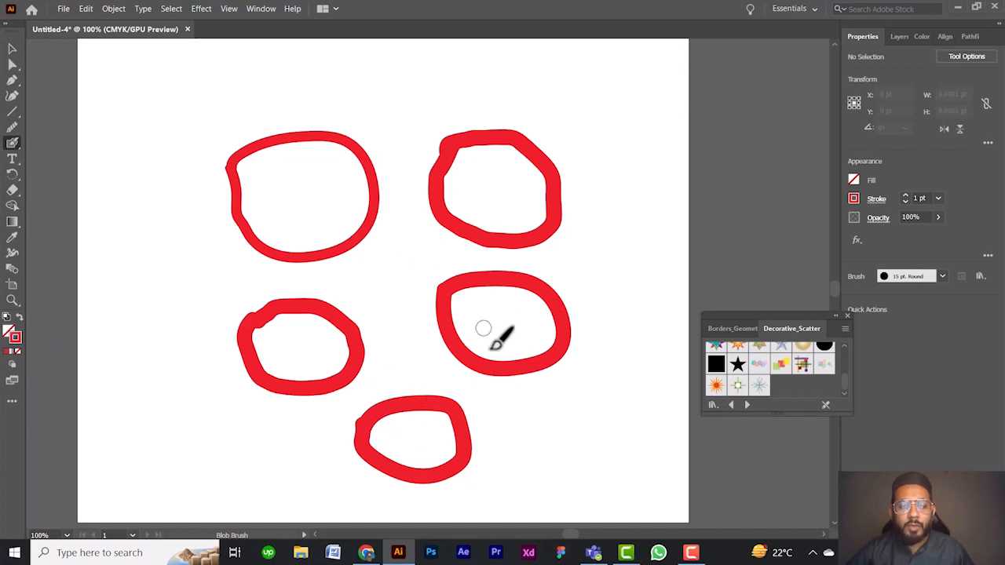
mouse_move(167, 73)
mouse_down()
mouse_move(288, 65)
mouse_move(283, 106)
mouse_move(242, 112)
mouse_move(179, 113)
mouse_move(177, 70)
mouse_up()
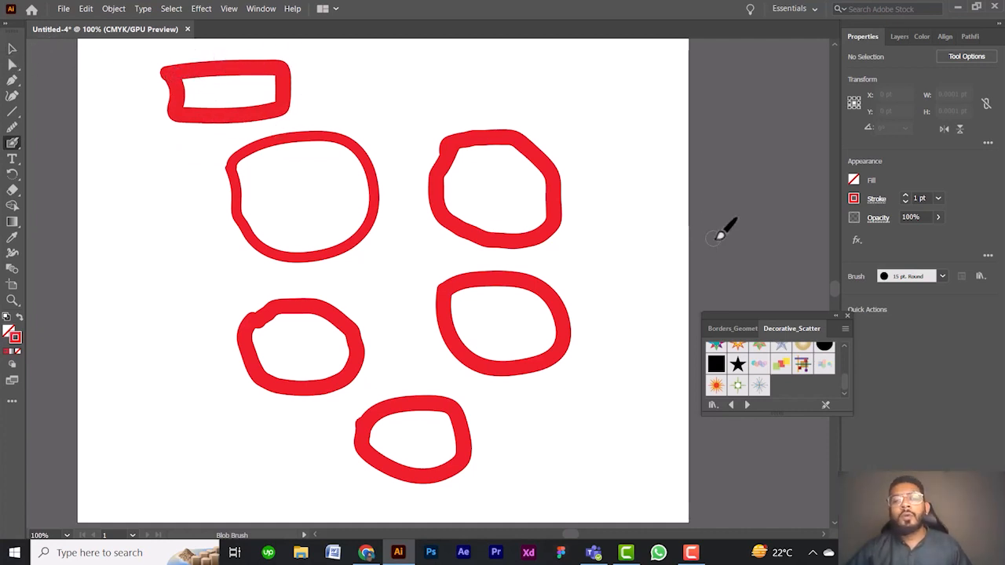
Select the rough Blob Brush rectangle and try several Decorative_Scatter brushes on it, including Transparent Squares and Tiny Stars, finishing with Pie
click(13, 50)
click(175, 114)
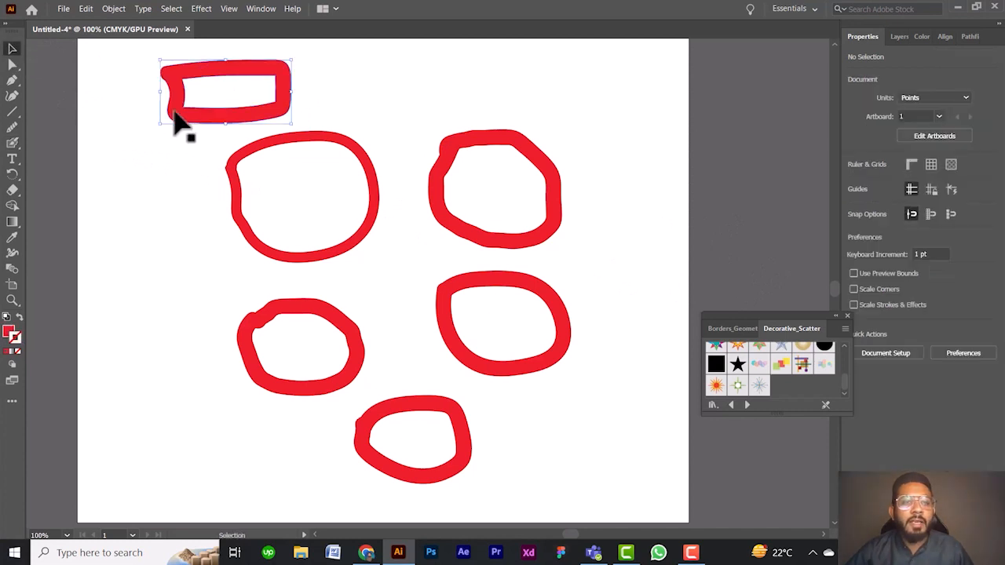
click(802, 366)
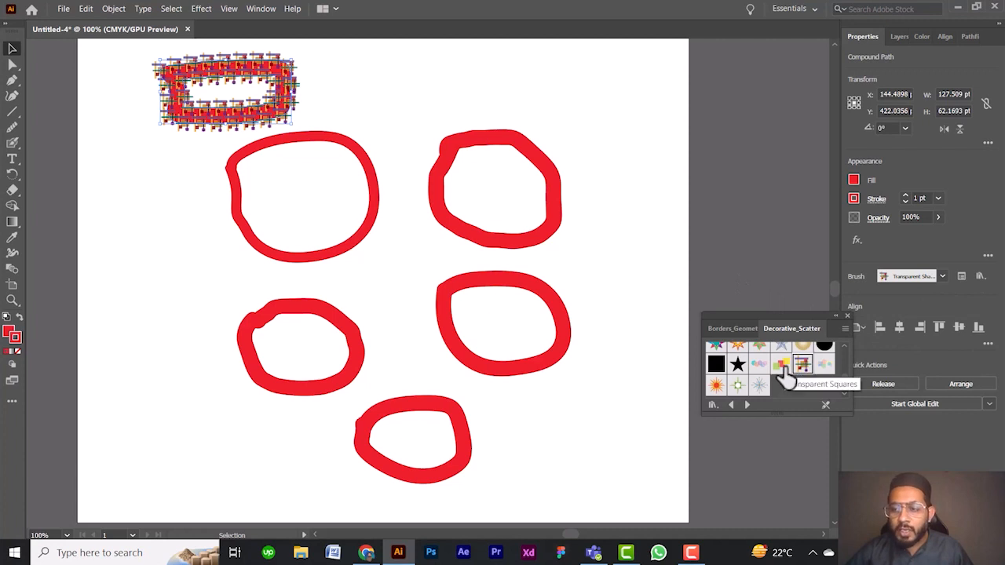
click(782, 366)
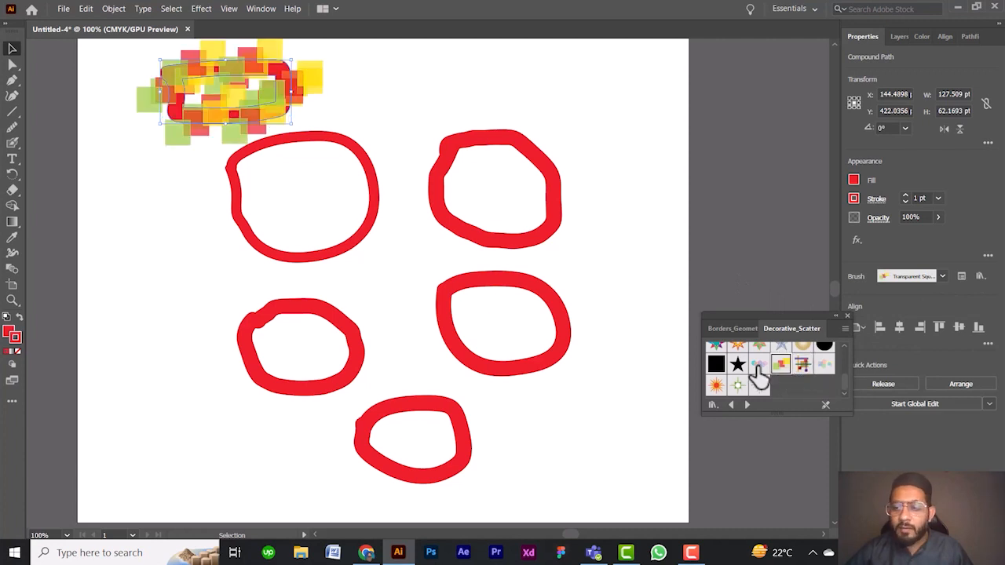
click(758, 366)
click(738, 366)
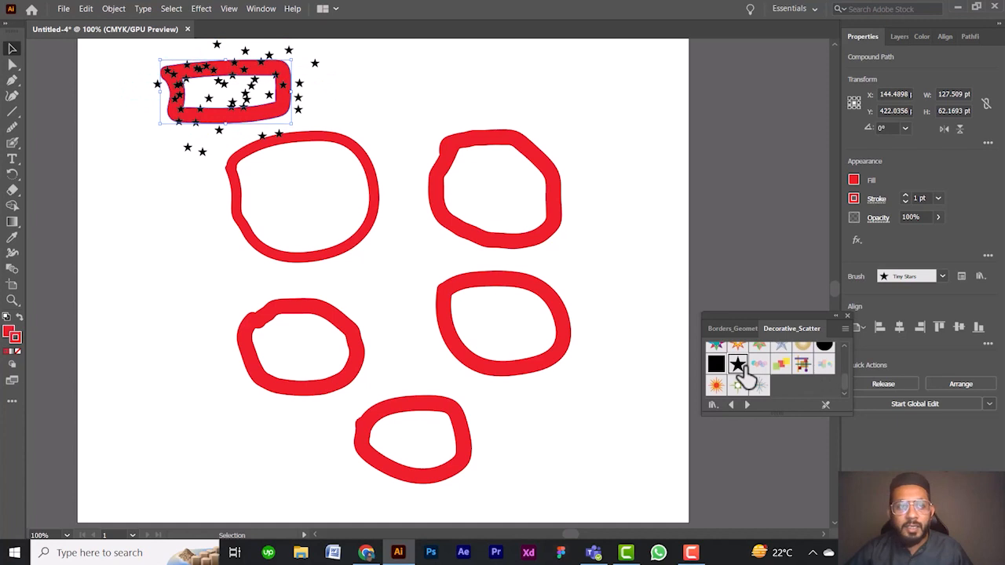
scroll(742, 373, up, 3)
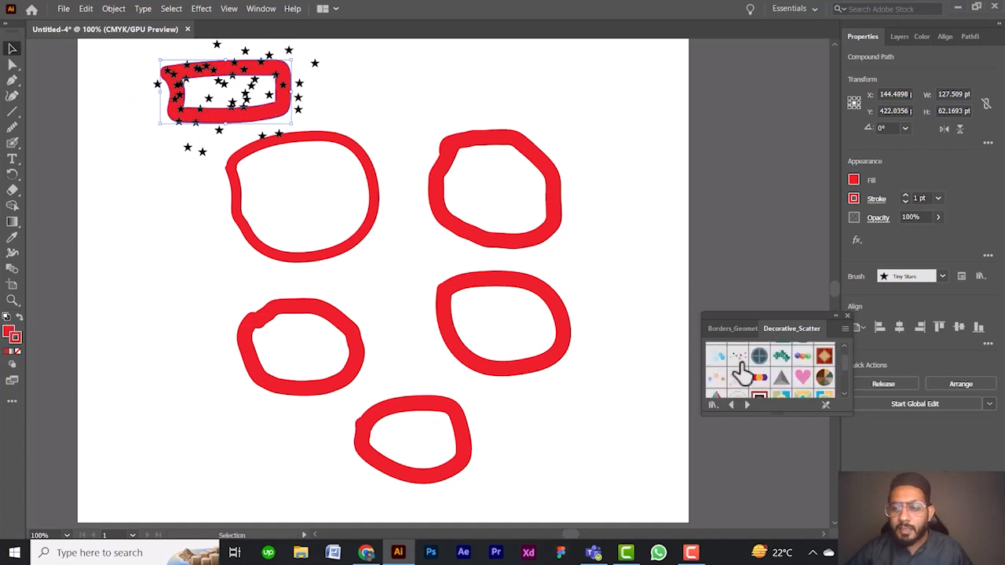
click(822, 379)
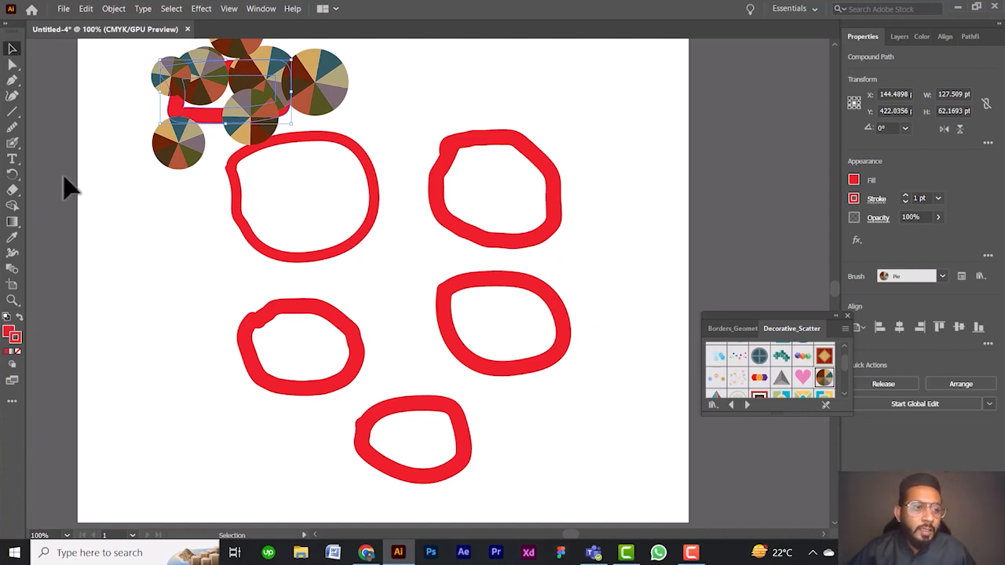
With the Pencil tool, draw two wavy curves near the artboard's left edge and a short line with a hooked stroke near its upper-right corner
click(12, 144)
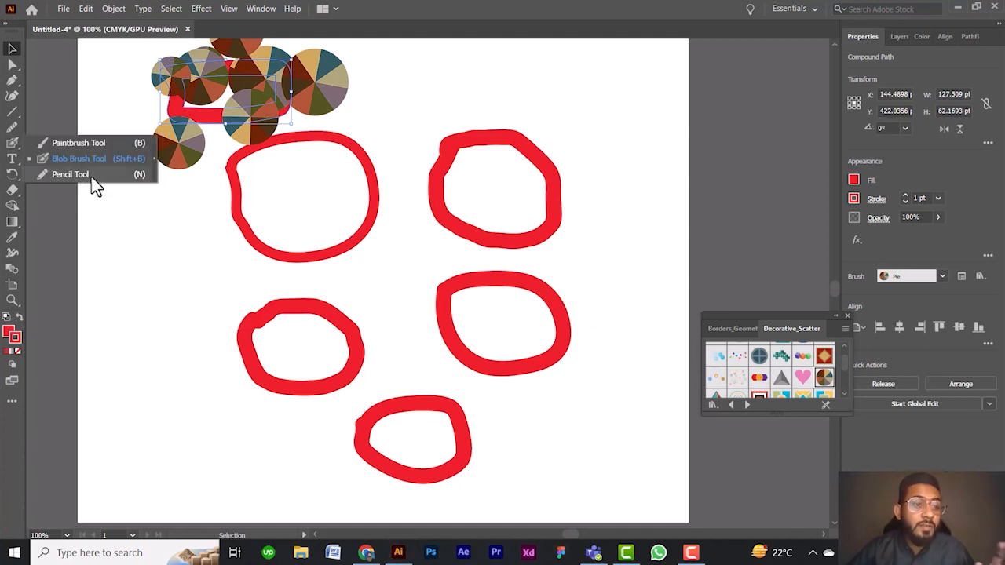
click(71, 174)
mouse_move(147, 251)
mouse_down()
mouse_move(174, 254)
mouse_move(176, 271)
mouse_move(219, 269)
mouse_up()
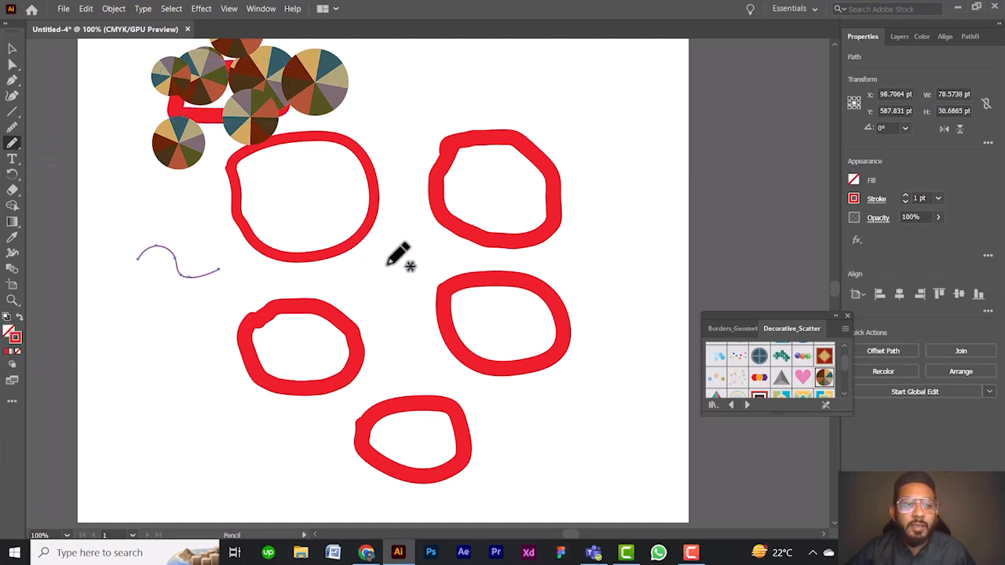
mouse_move(135, 348)
mouse_down()
mouse_move(152, 330)
mouse_move(253, 426)
mouse_up()
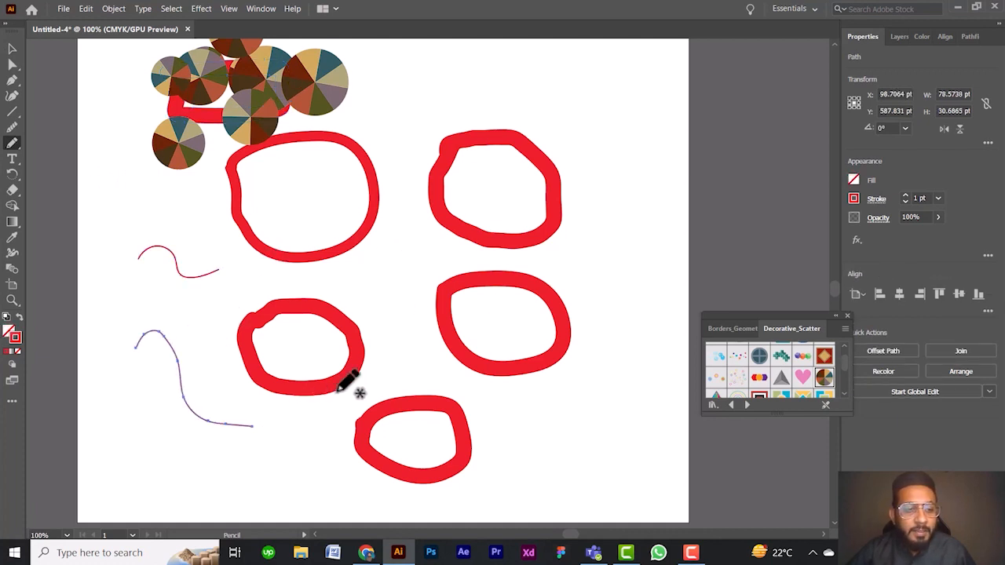
drag(635, 71, 629, 99)
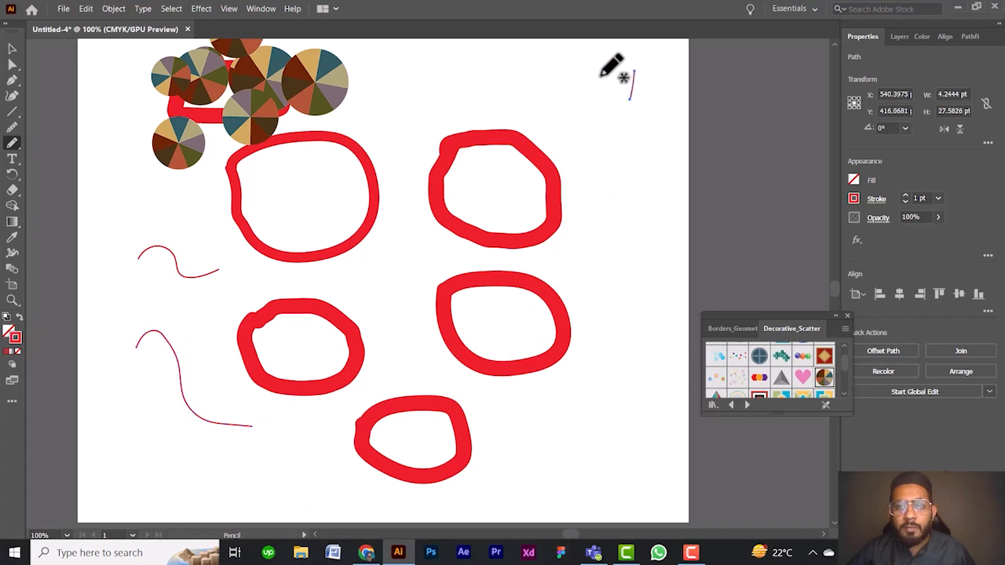
drag(561, 113, 624, 73)
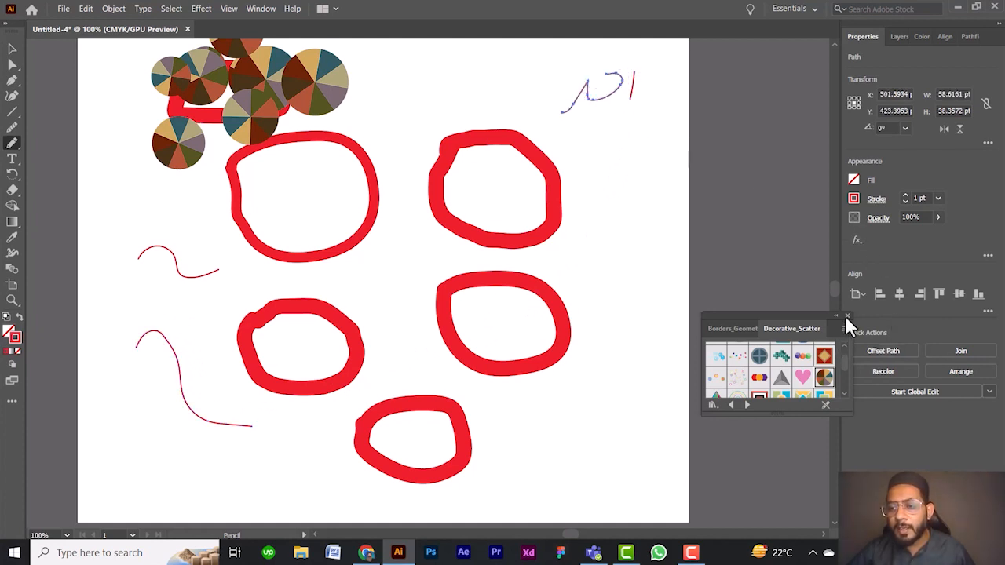
Try the Diamond in Square, Grey Triangle and Dot Rings brushes on the hooked pencil stroke, ending with 3D Geometric 3
click(825, 357)
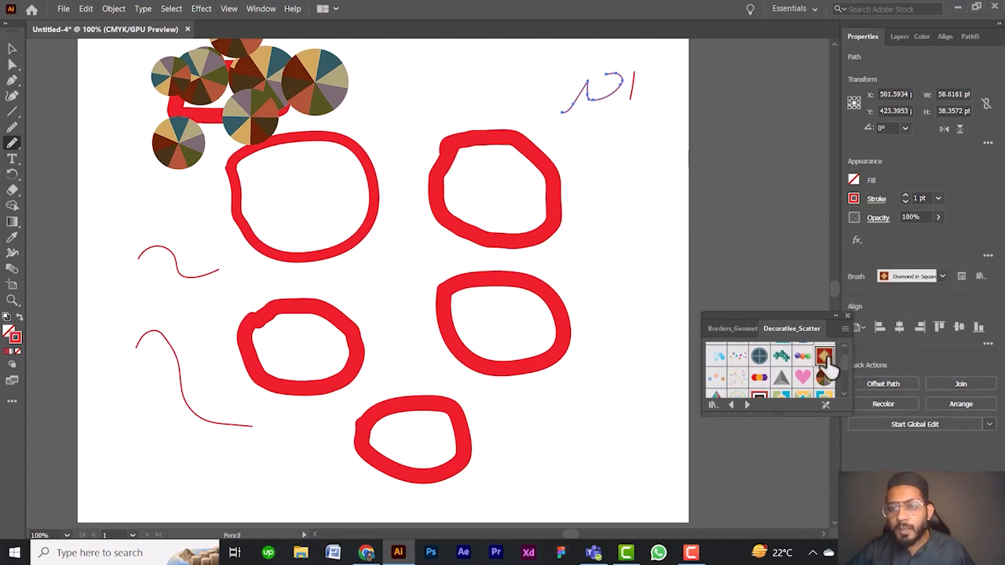
click(781, 378)
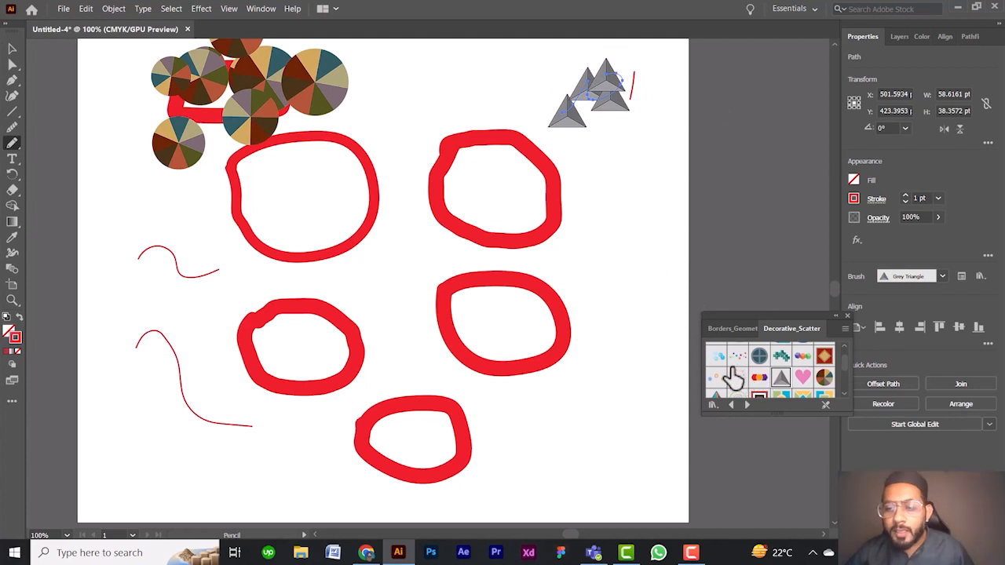
click(739, 380)
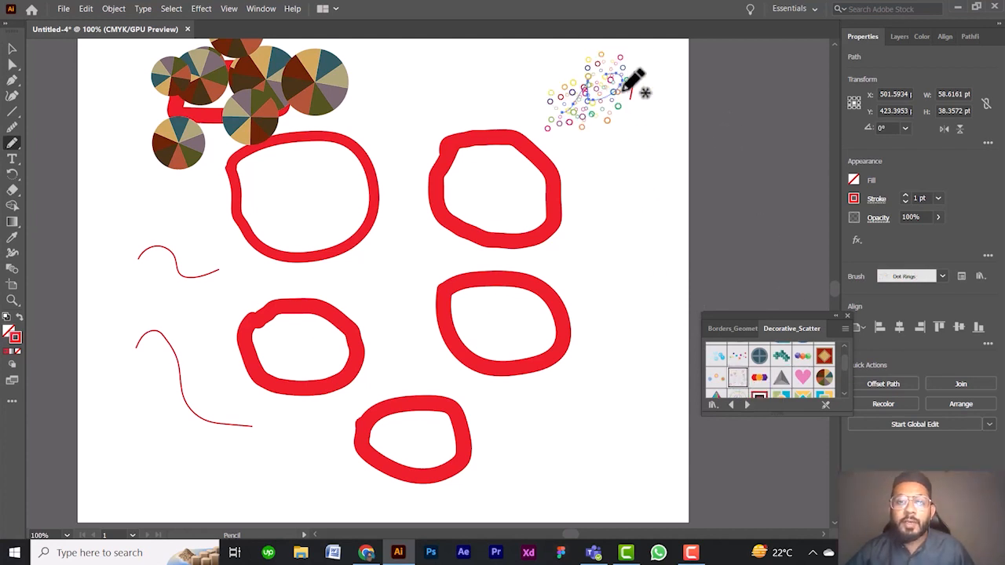
scroll(769, 375, up, 1)
scroll(772, 376, down, 3)
scroll(770, 369, up, 3)
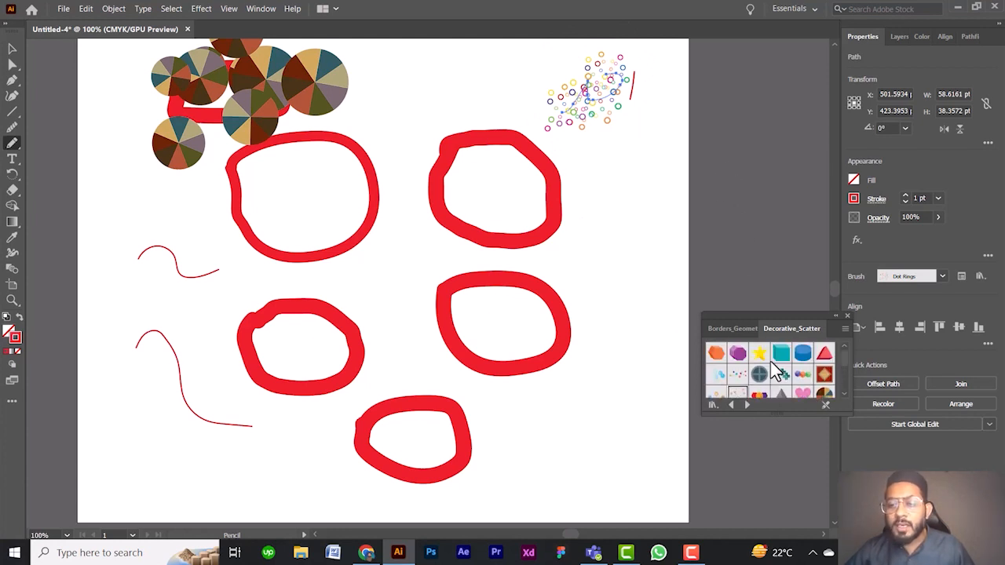
click(759, 354)
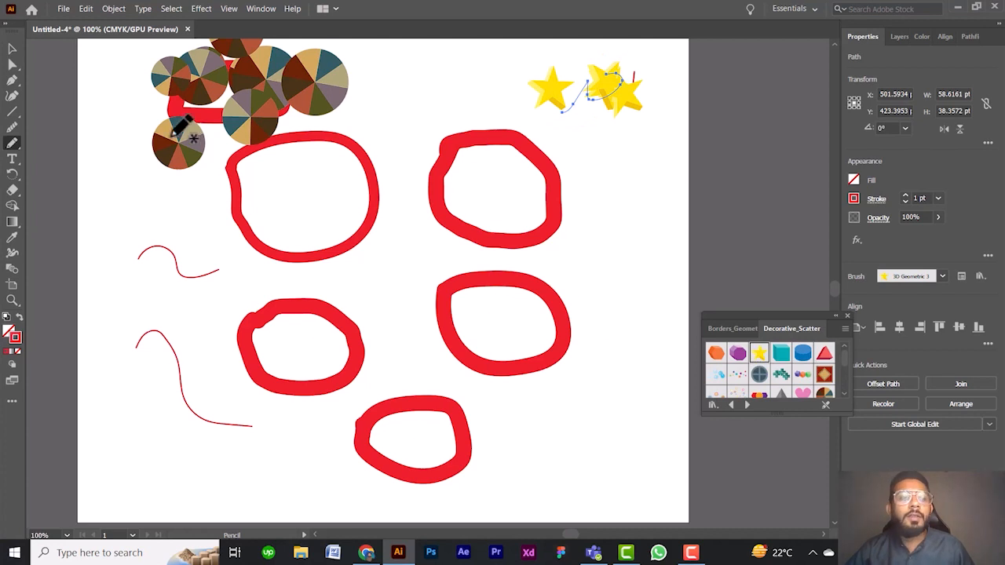
Draw an open leaf-shaped curve and two long vertical strokes near the artboard's right edge with the Pencil tool
mouse_move(537, 425)
mouse_down()
mouse_move(623, 393)
mouse_move(551, 455)
mouse_up()
drag(620, 227, 597, 347)
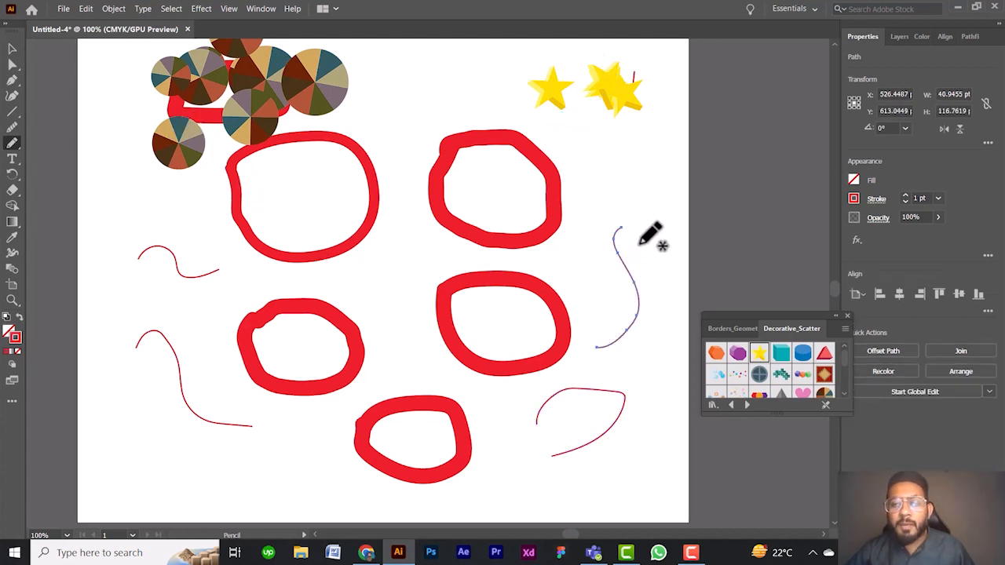
drag(654, 222, 651, 328)
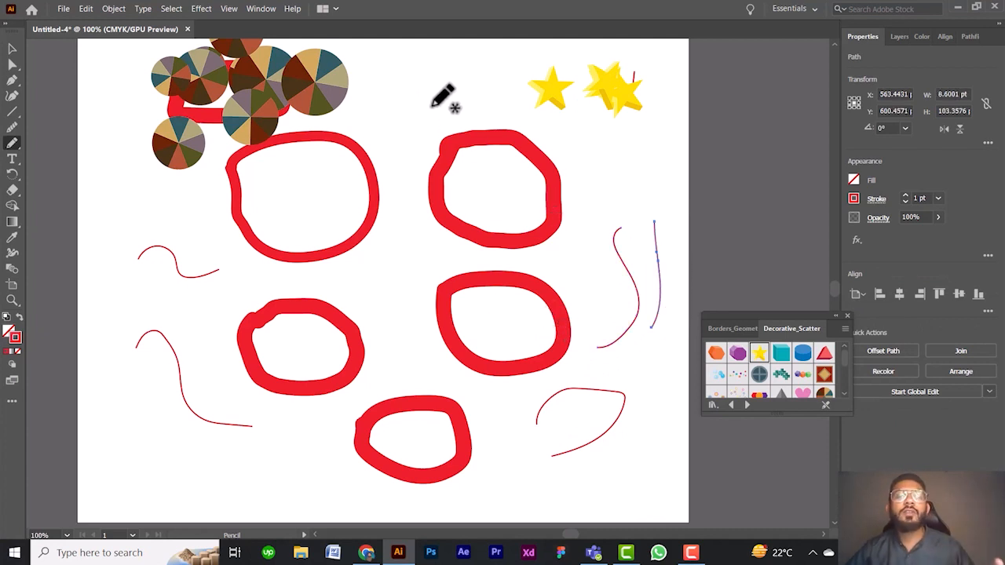
Handwrite letters above the two upper loops with the Pencil tool, and apply Cross in Circle, then Confetti, to the last stroke
mouse_move(472, 57)
mouse_down()
mouse_move(476, 104)
mouse_move(437, 86)
mouse_move(459, 80)
mouse_move(454, 100)
mouse_move(418, 106)
mouse_move(408, 97)
mouse_move(386, 135)
mouse_up()
mouse_move(388, 67)
mouse_down()
mouse_move(389, 99)
mouse_move(357, 131)
mouse_up()
mouse_move(374, 43)
mouse_down()
mouse_move(376, 98)
mouse_move(362, 133)
mouse_up()
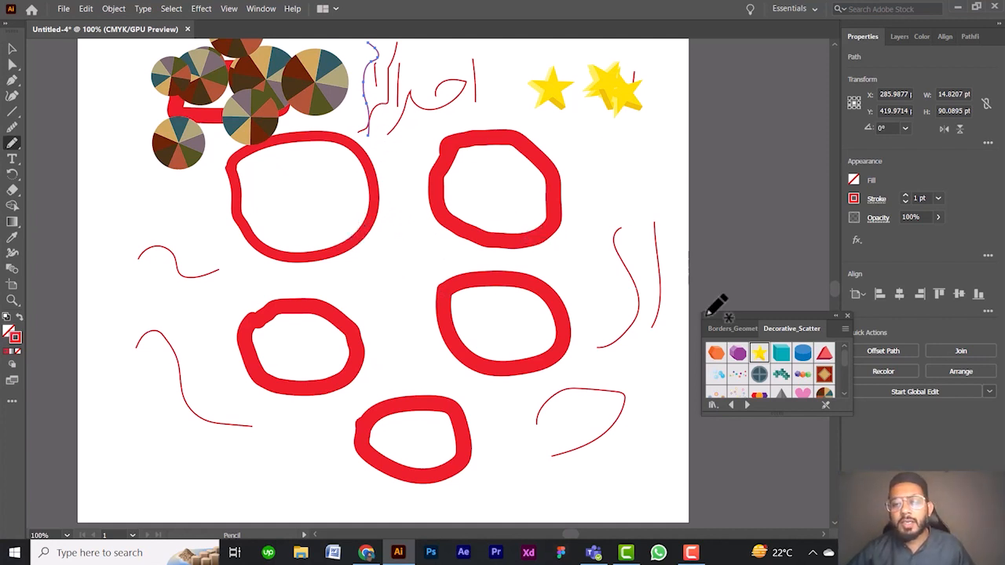
click(759, 376)
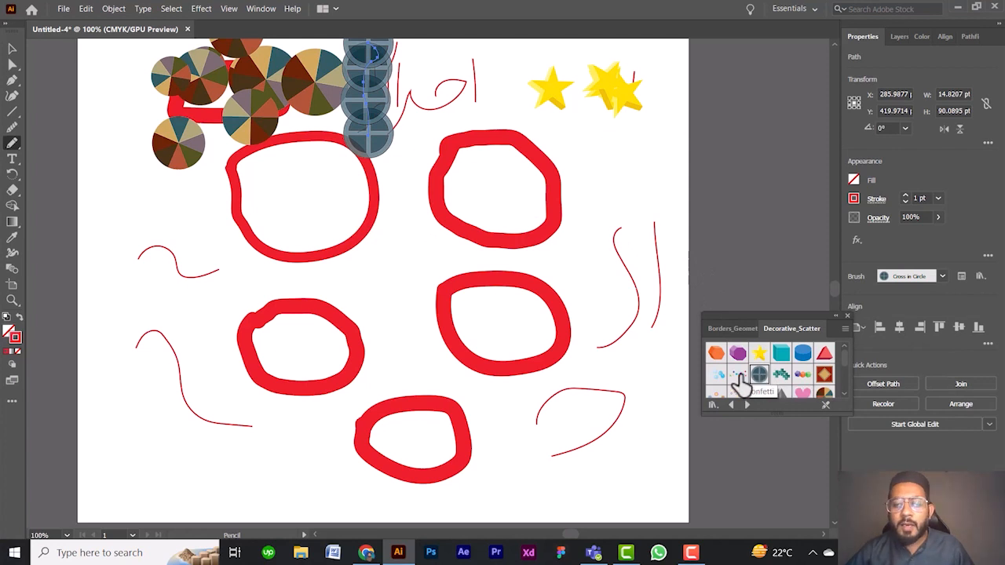
click(738, 375)
Select all artwork and delete it to leave the artboard empty
click(11, 48)
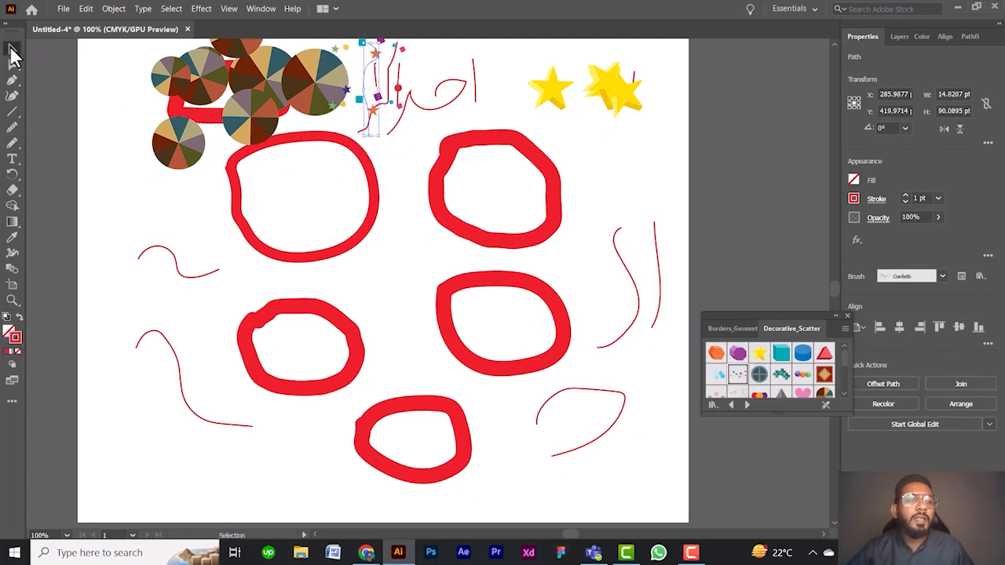
scroll(216, 144, down, 2)
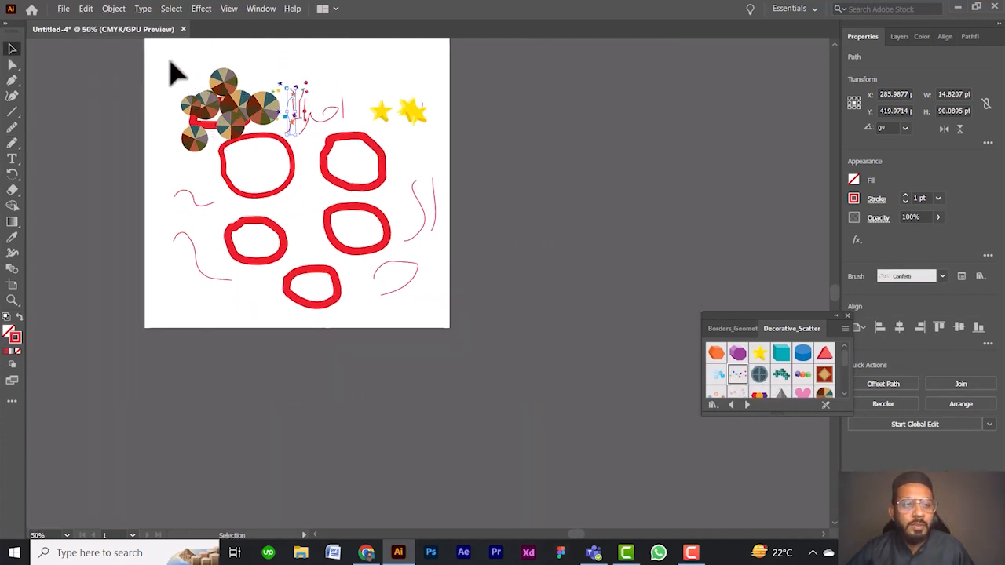
key(ctrl+a)
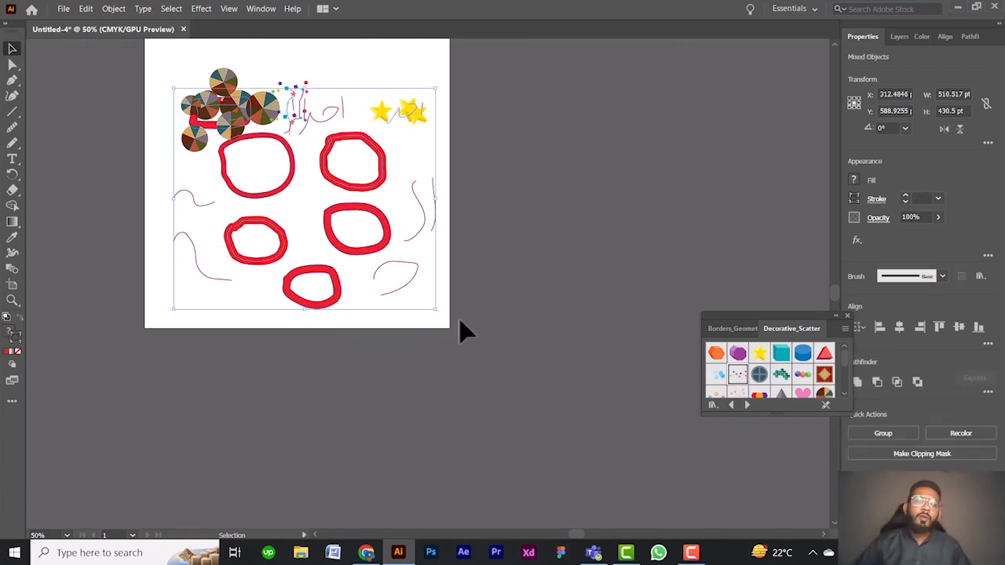
key(Delete)
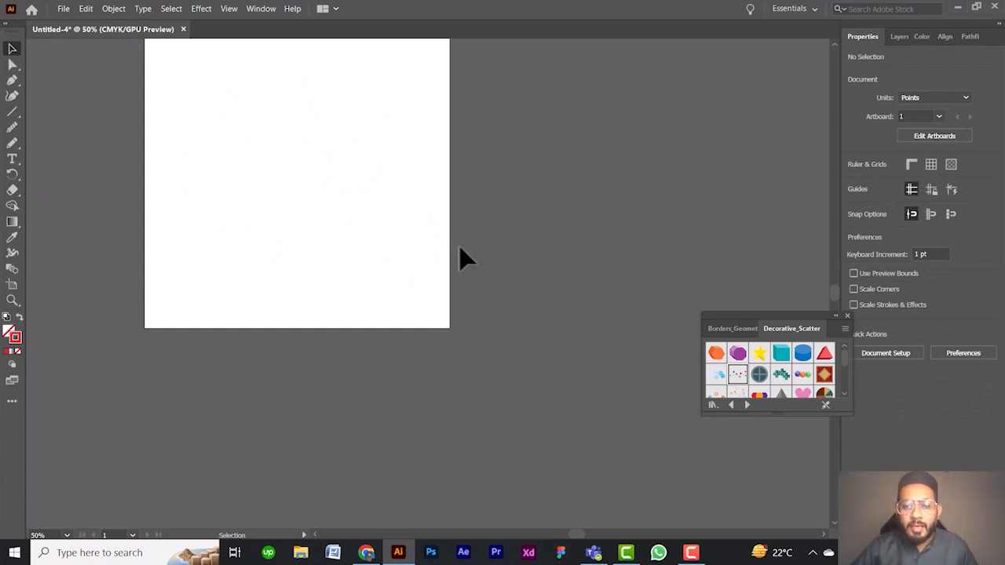
drag(373, 227, 452, 337)
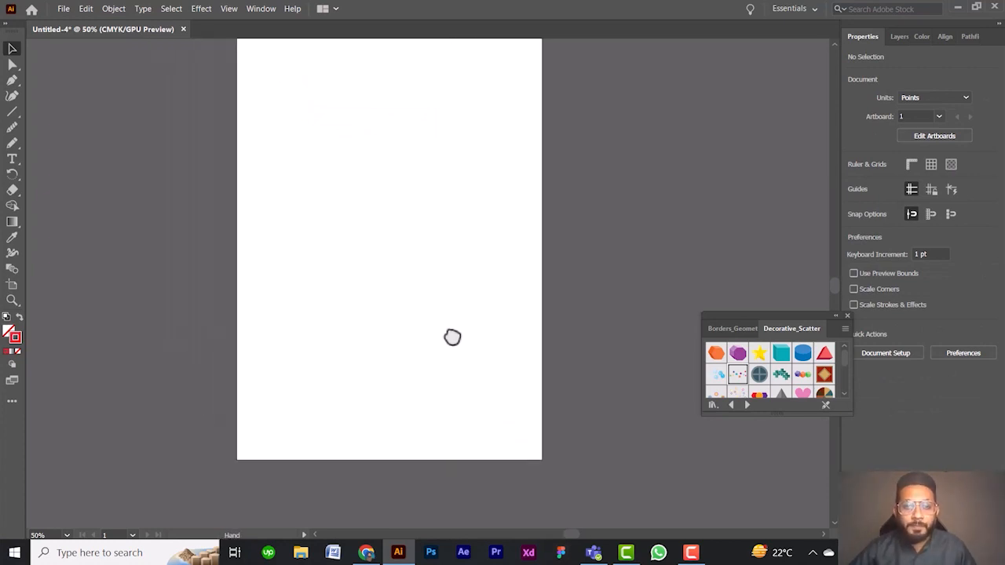